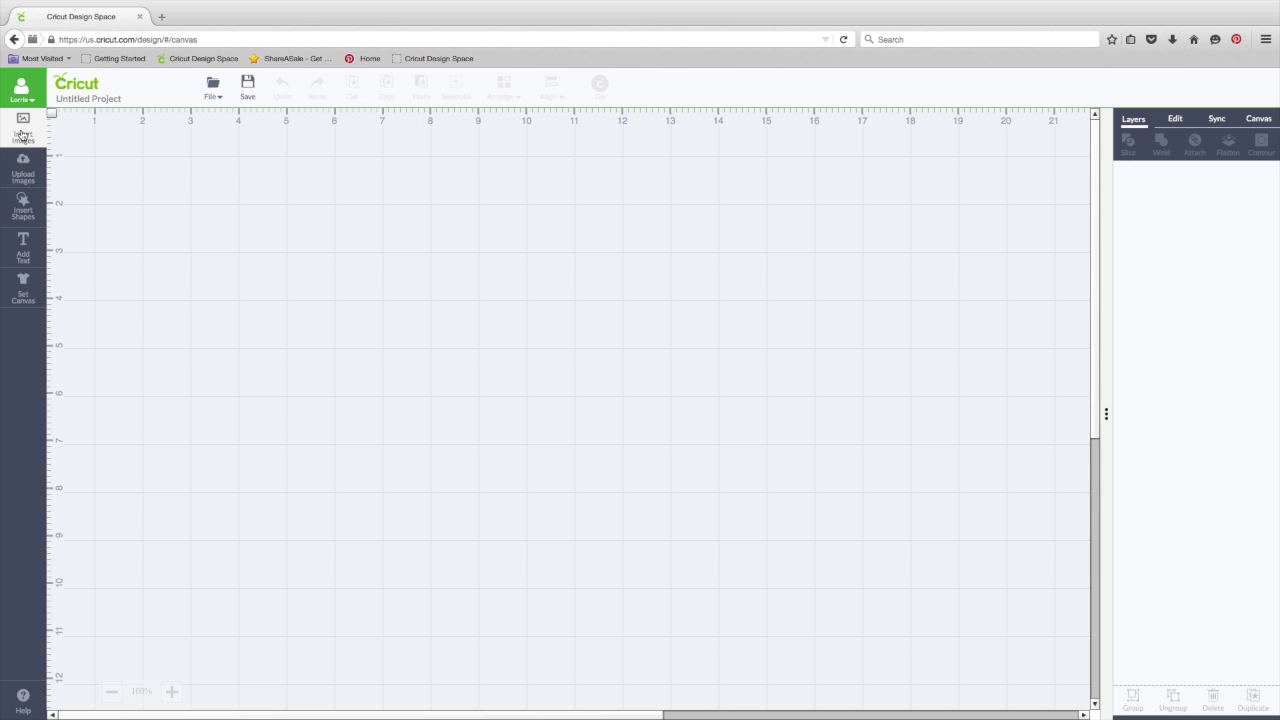
Step: Search the image library for "scallop square" and select the brown Square Scallop Butterfly Label for insertion
{"action": "left_click", "coordinate": [22, 133]}
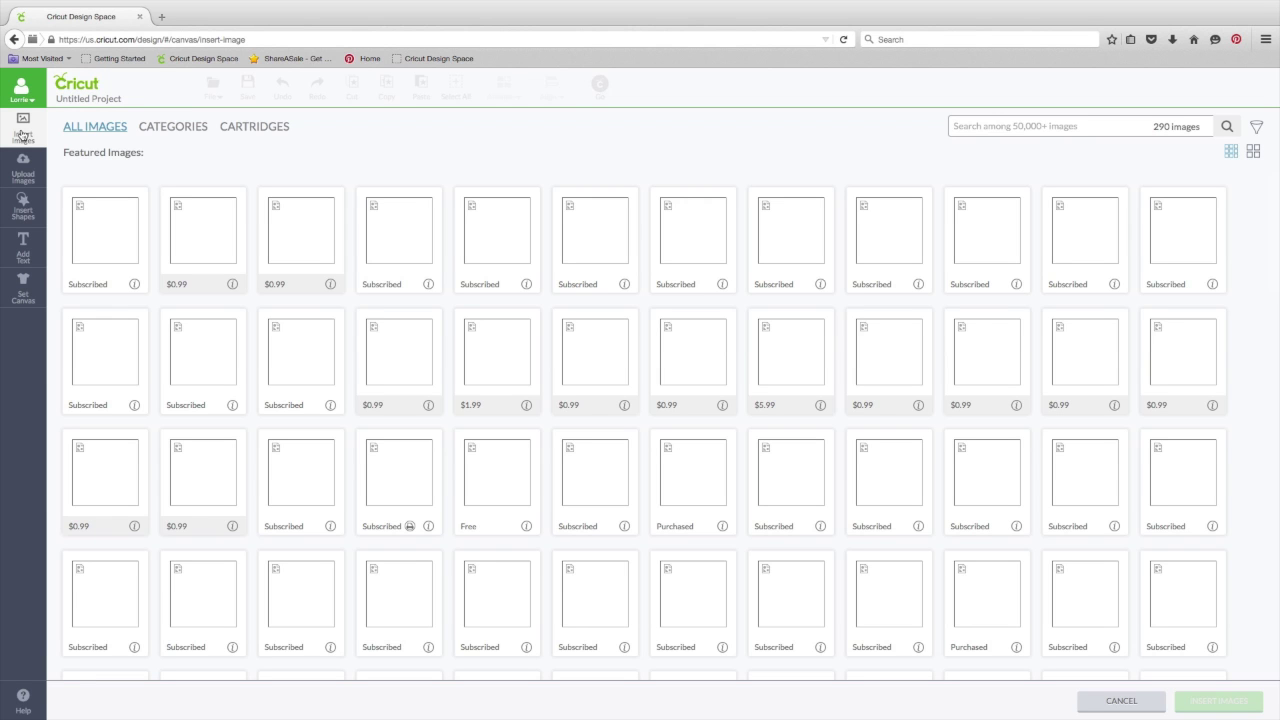
{"action": "left_click", "coordinate": [1000, 125]}
{"action": "type", "text": "scallop square"}
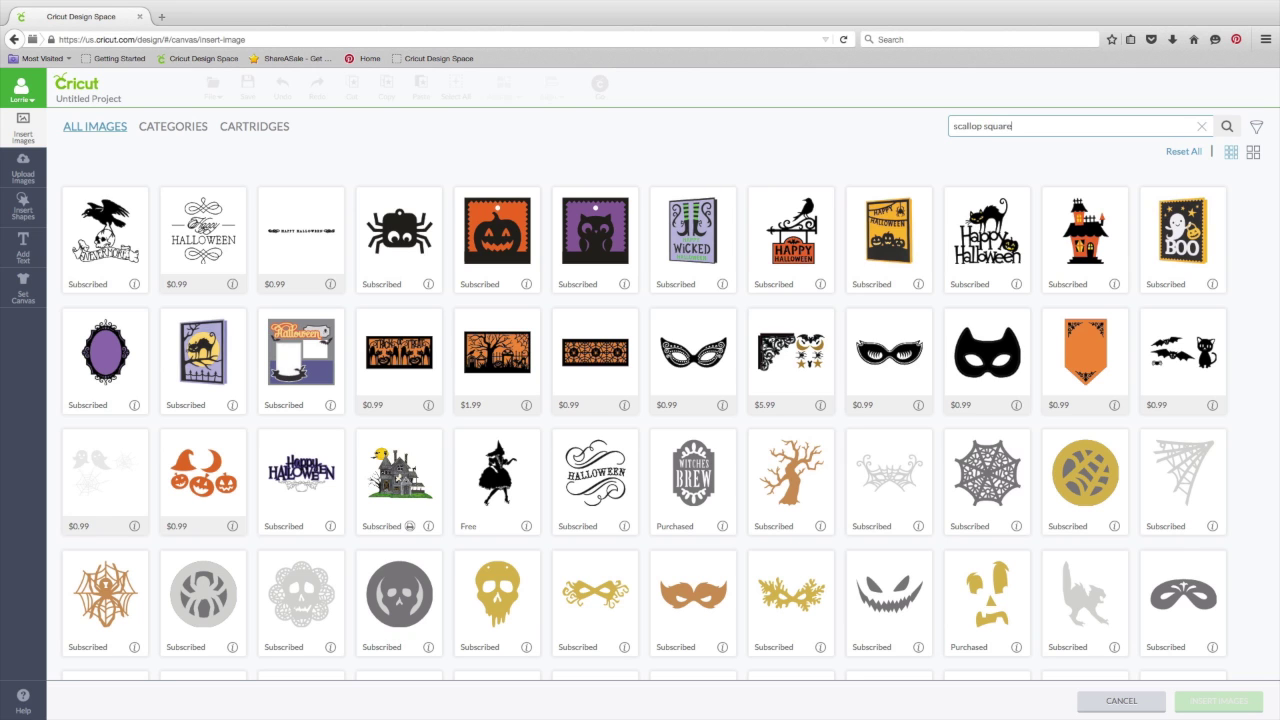
{"action": "key", "text": "Return"}
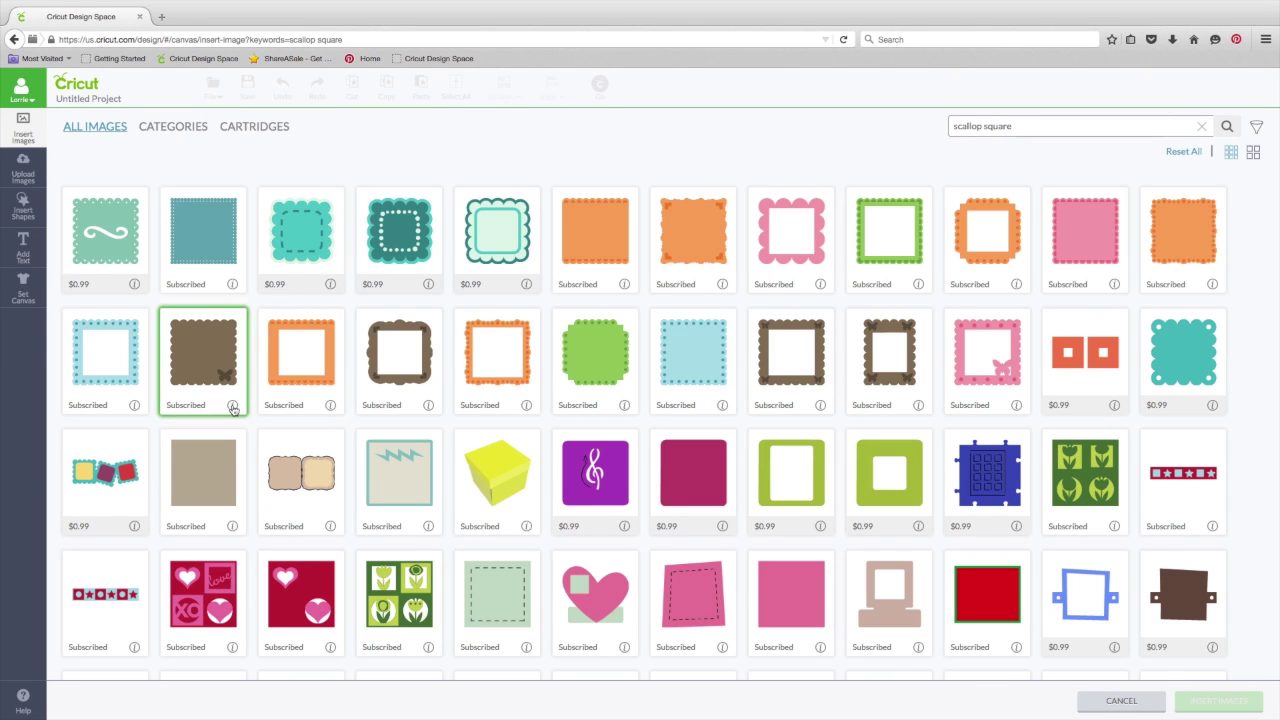
{"action": "mouse_move", "coordinate": [233, 410]}
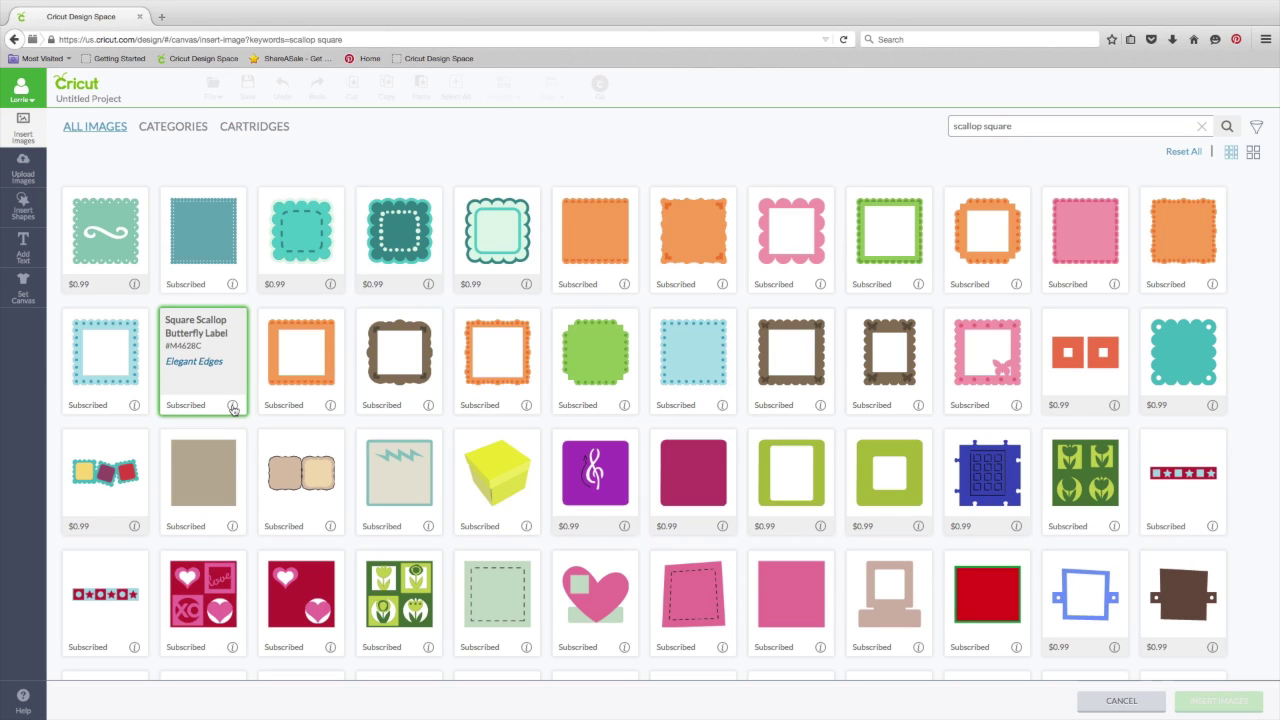
{"action": "left_click", "coordinate": [208, 354]}
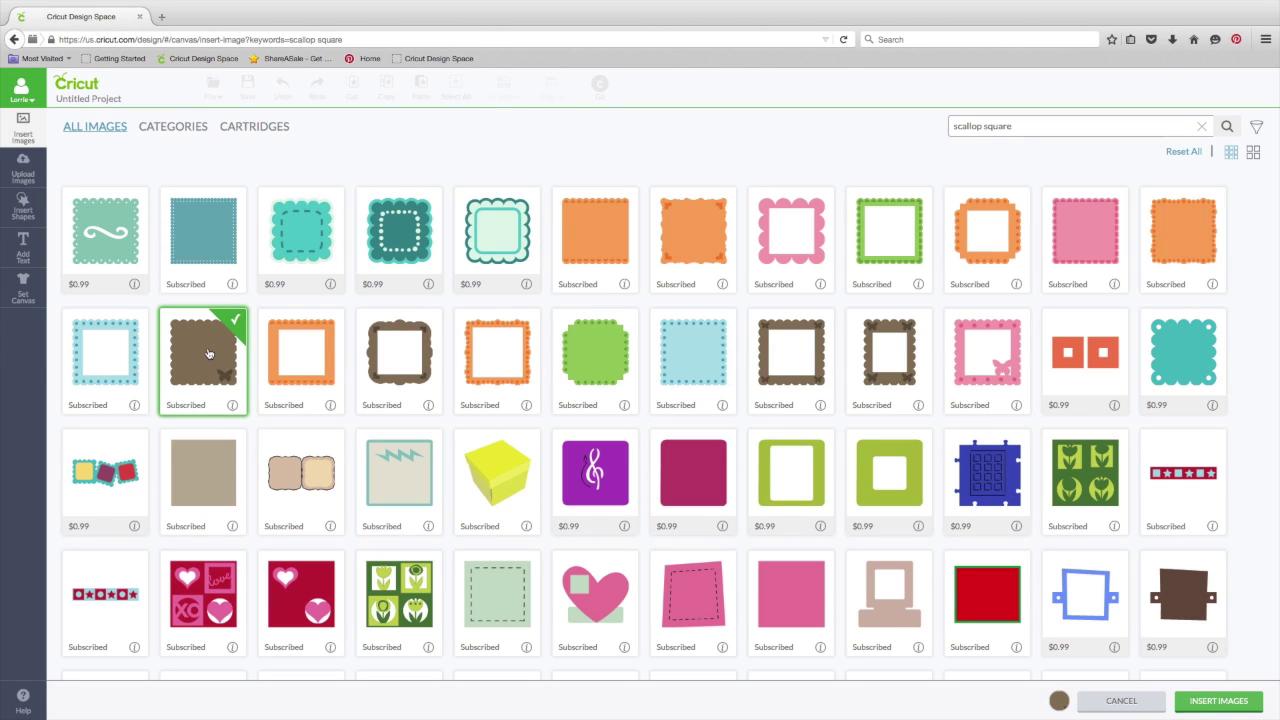
Step: Search the image library for "scallop circle" and add the brown Circle Scallop Edge Label to the selection
{"action": "left_click_drag", "start_coordinate": [1022, 126], "coordinate": [938, 125]}
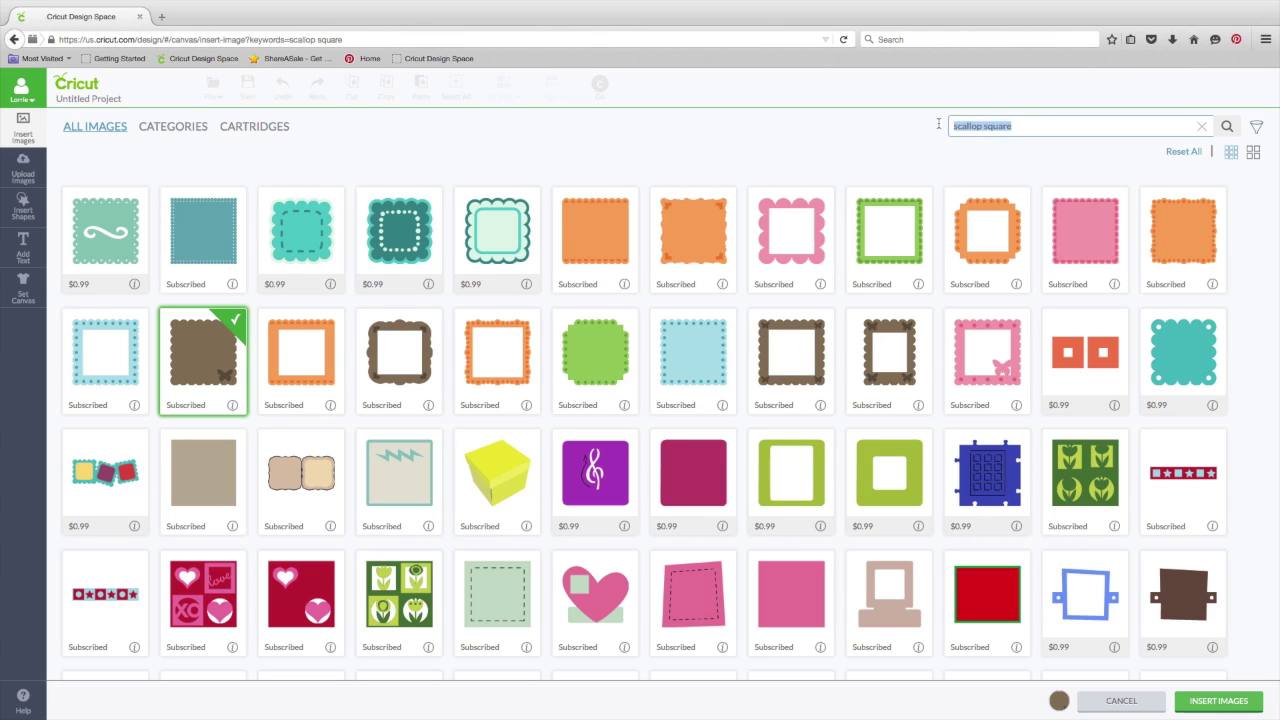
{"action": "type", "text": "scallop circl"}
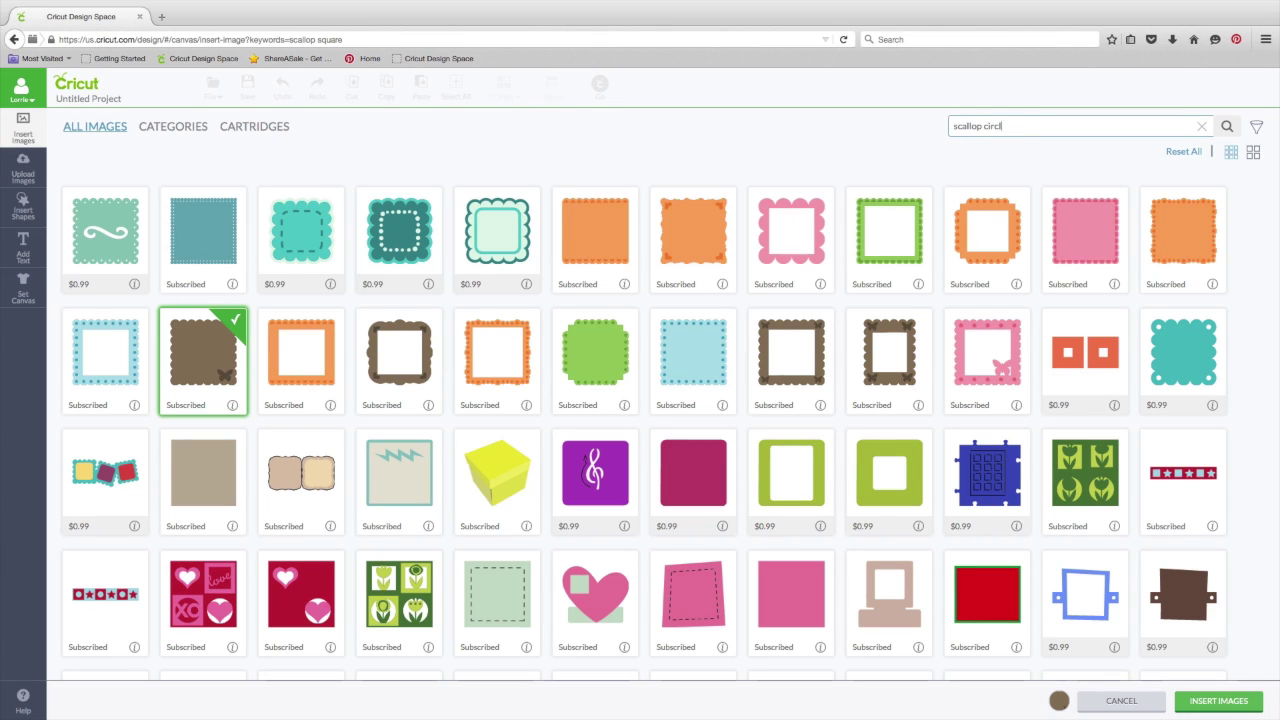
{"action": "type", "text": "e"}
{"action": "key", "text": "Return"}
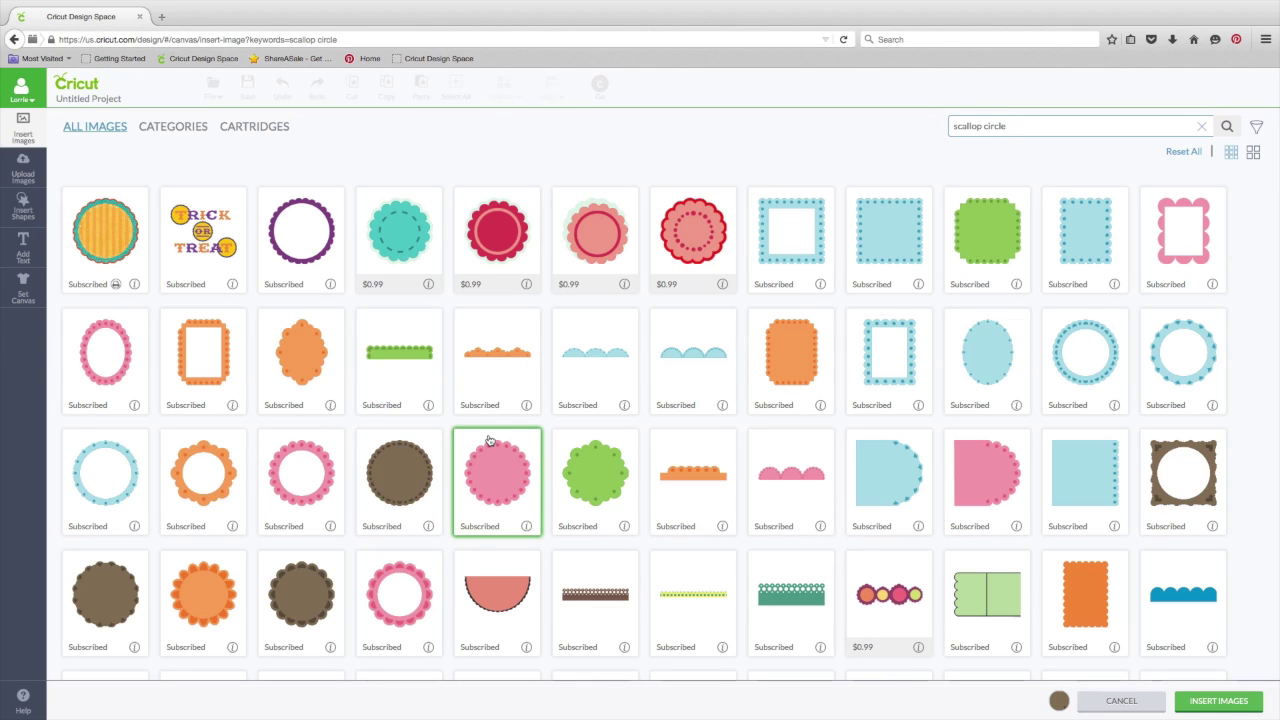
{"action": "left_click", "coordinate": [392, 474]}
{"action": "left_click", "coordinate": [428, 527]}
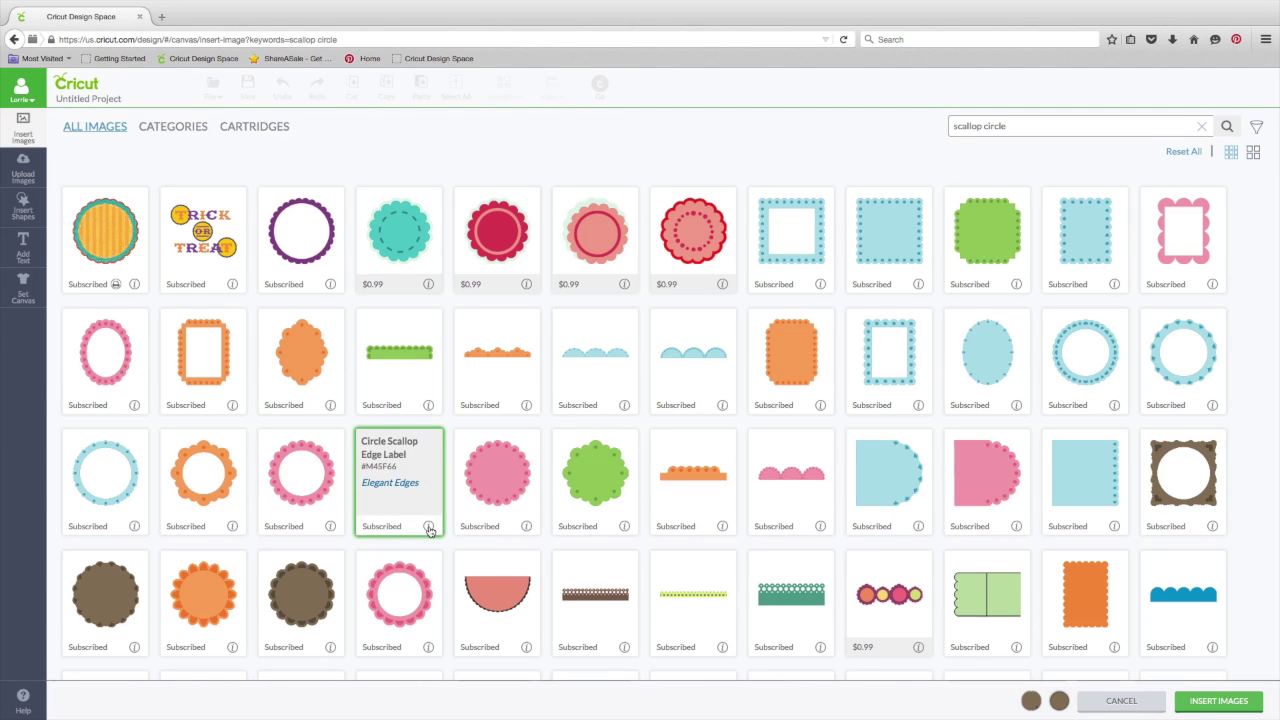
{"action": "left_click", "coordinate": [428, 527]}
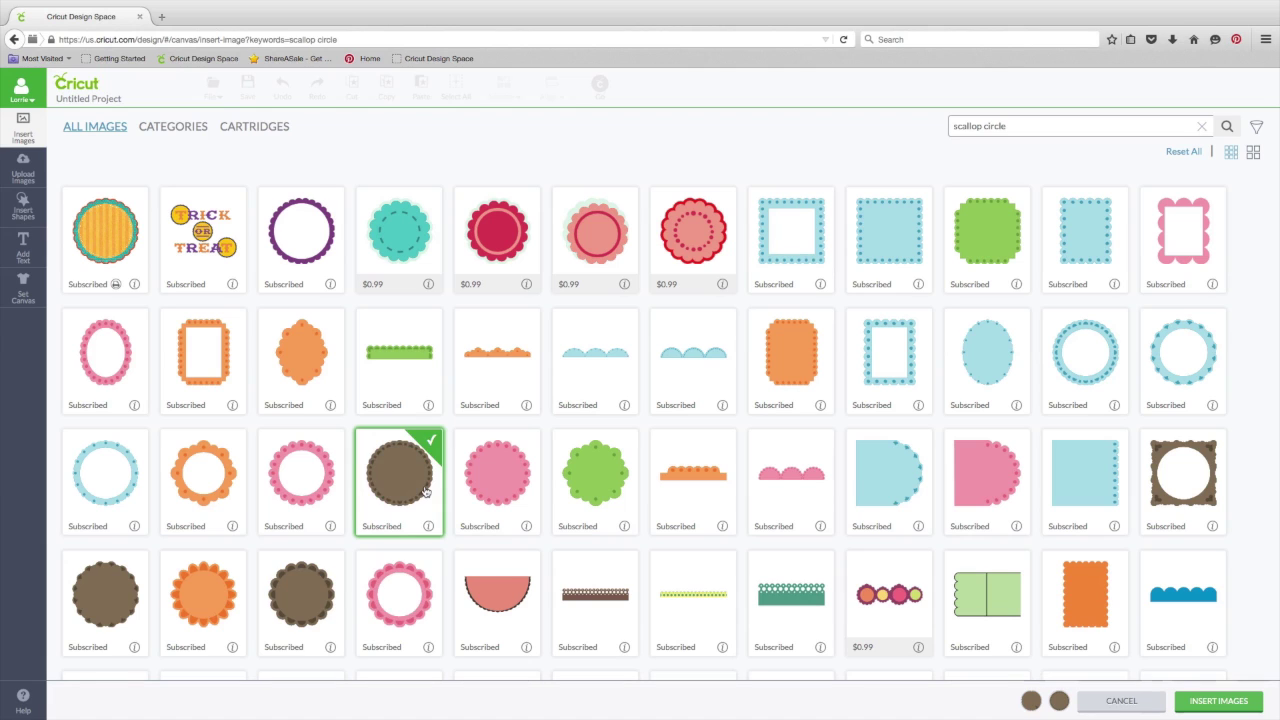
Step: Search for "christmas" images filtered to Subscription and Printables, and add the snowman with the top hat to the selection
{"action": "left_click_drag", "start_coordinate": [1031, 126], "coordinate": [944, 124]}
{"action": "type", "text": "christmas"}
{"action": "key", "text": "Return"}
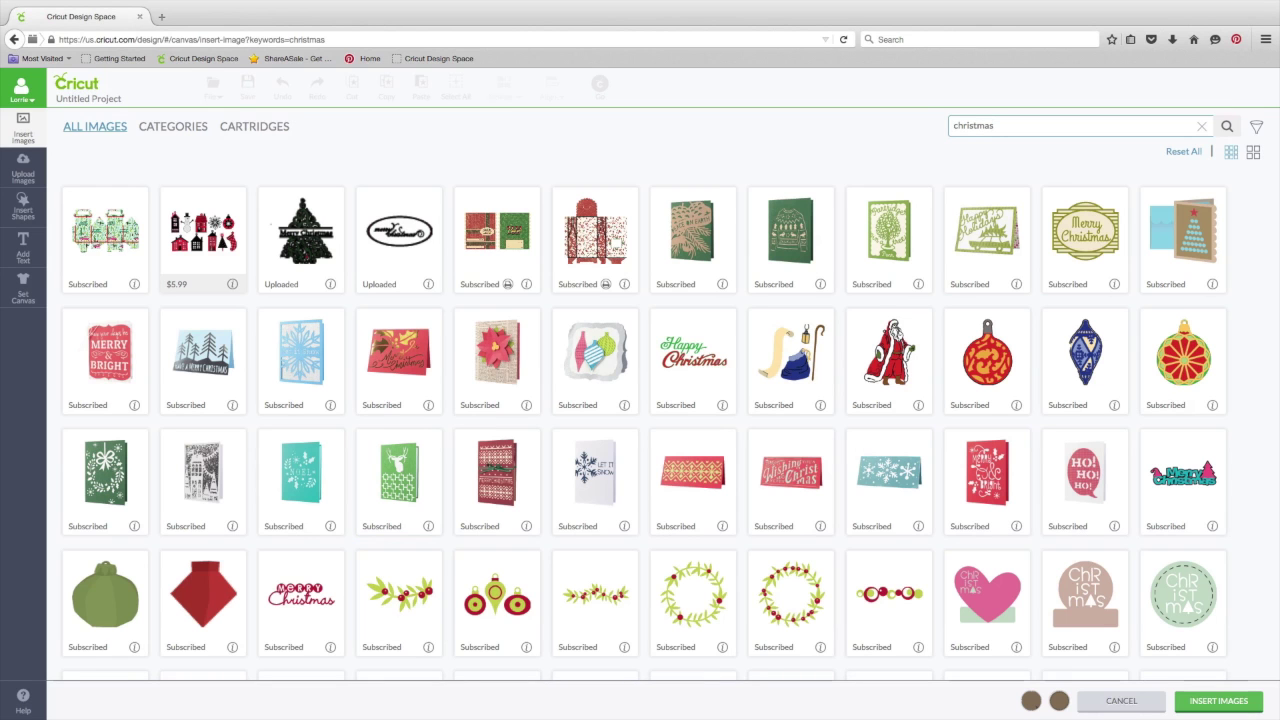
{"action": "left_click", "coordinate": [1257, 133]}
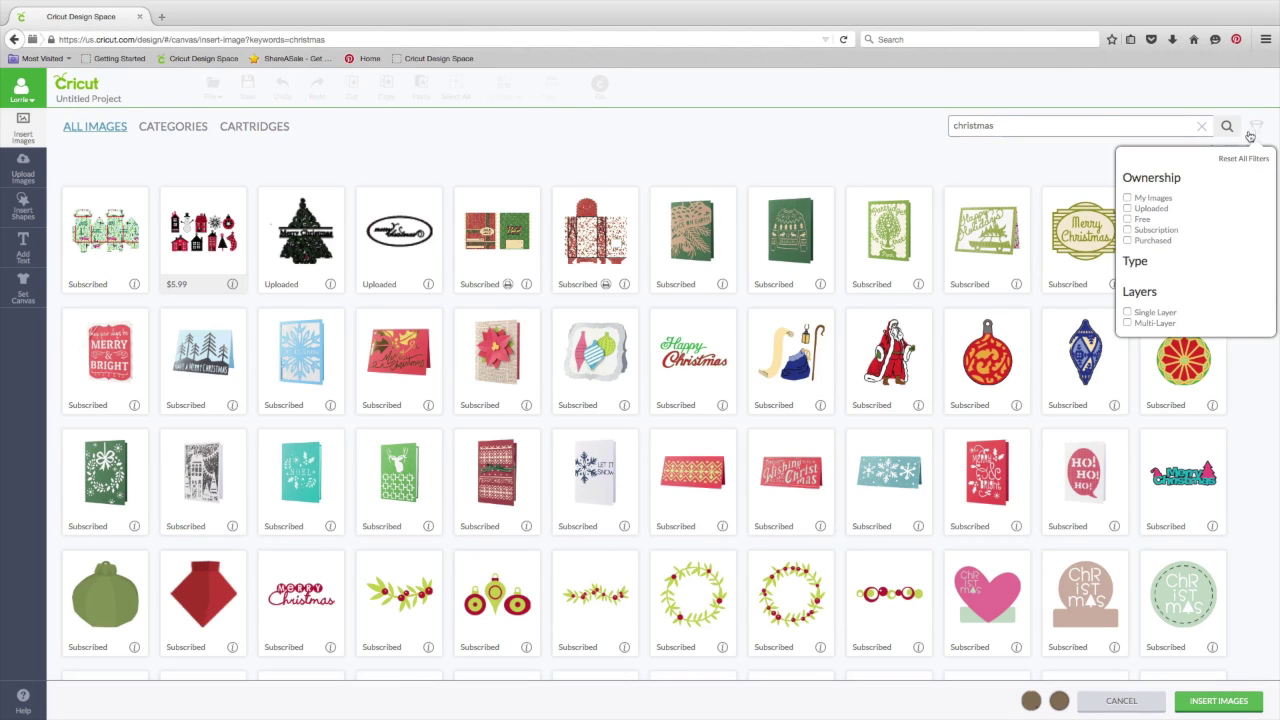
{"action": "left_click", "coordinate": [1128, 230]}
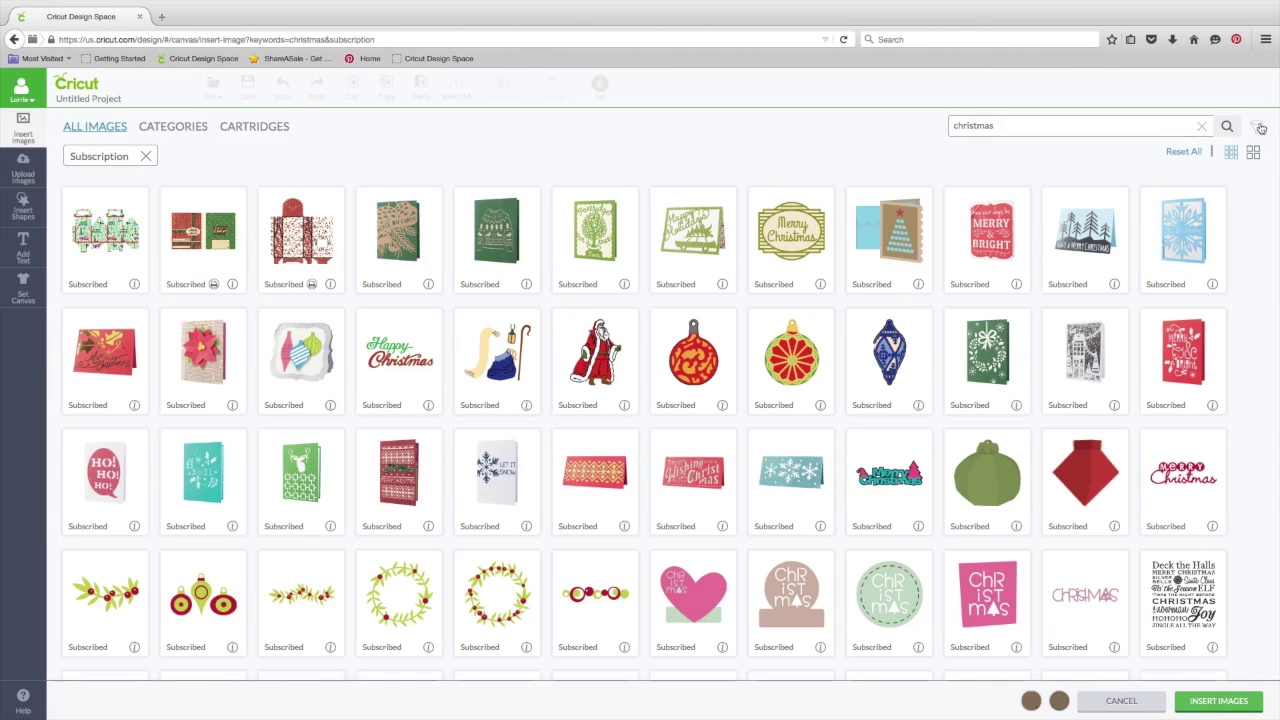
{"action": "left_click", "coordinate": [1259, 127]}
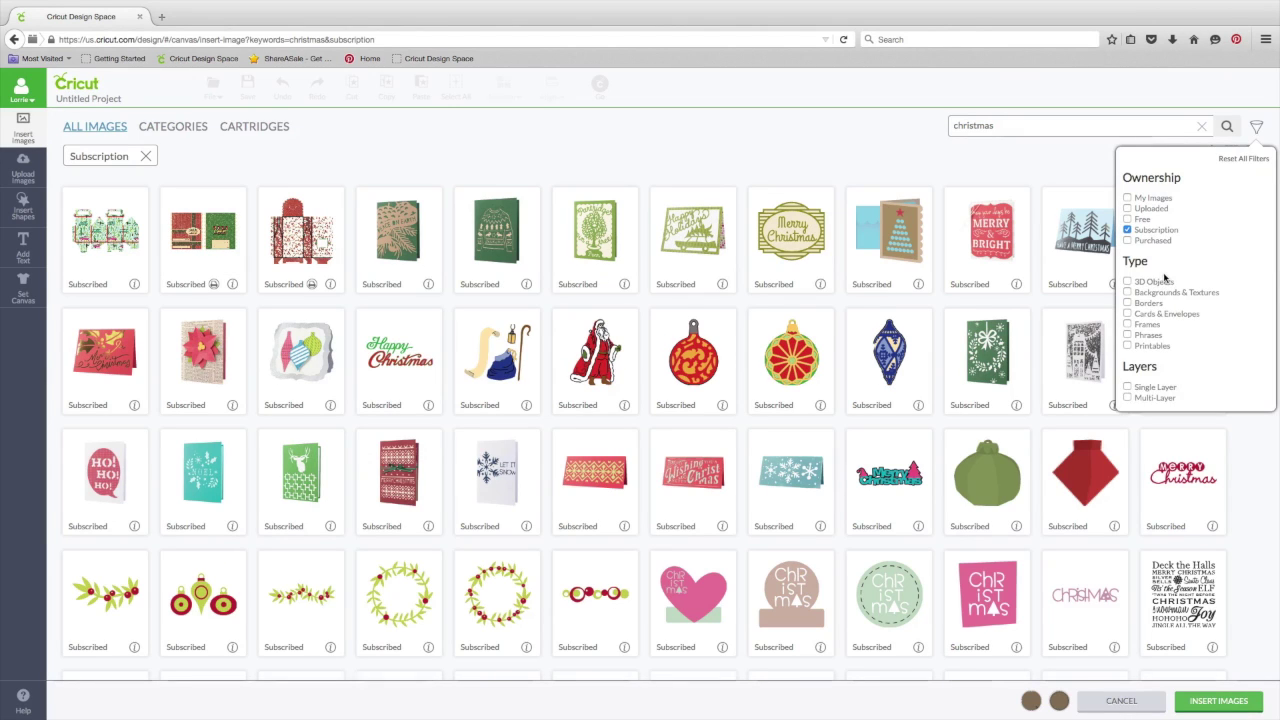
{"action": "left_click", "coordinate": [1127, 346]}
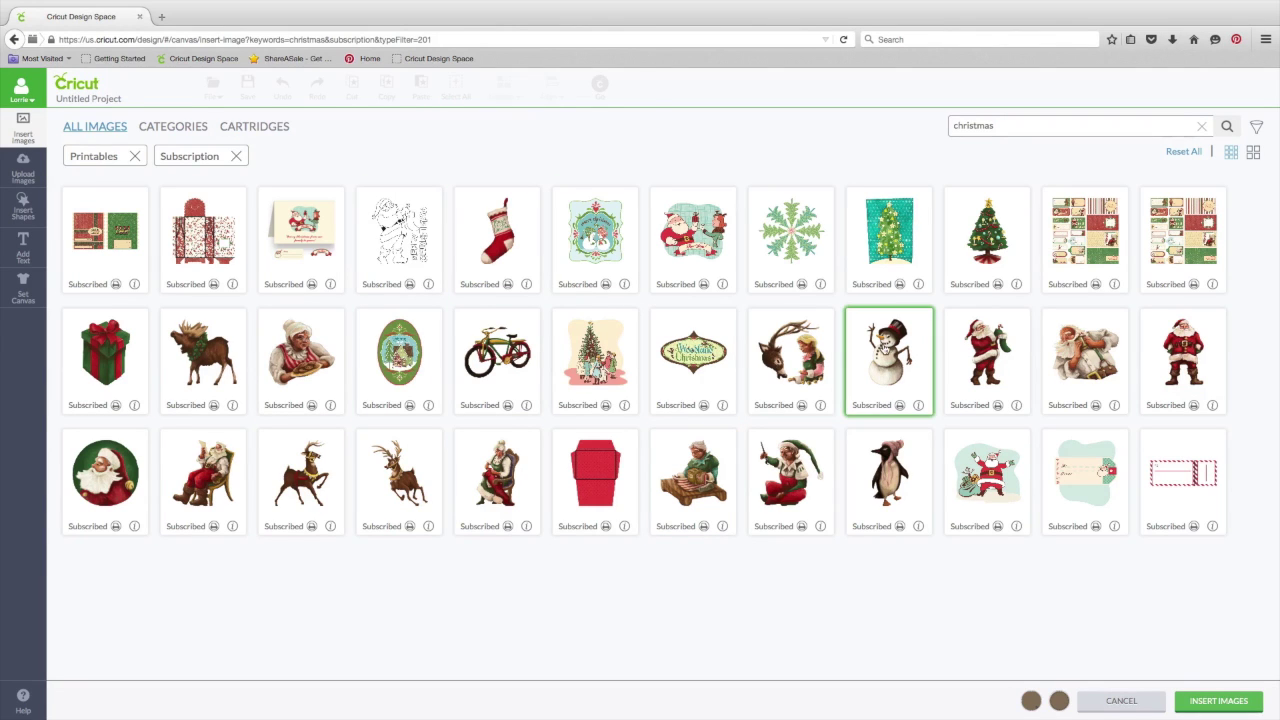
{"action": "left_click", "coordinate": [913, 329]}
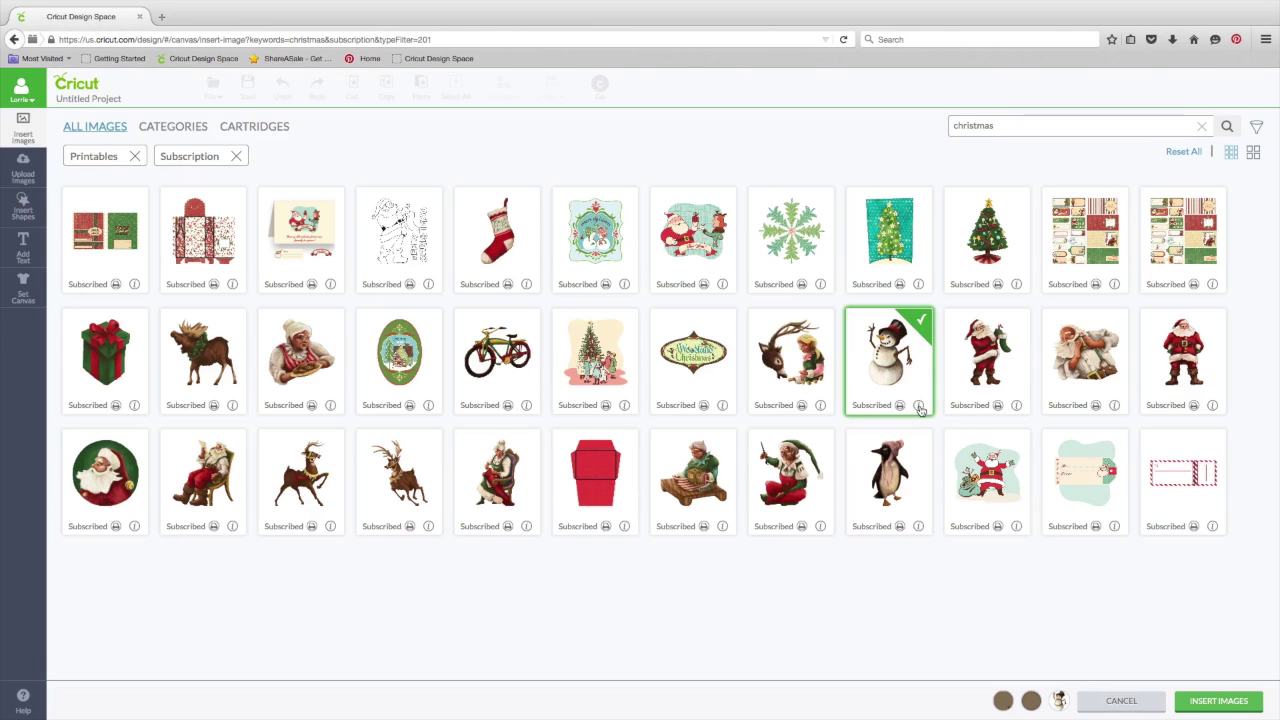
{"action": "mouse_move", "coordinate": [918, 406]}
Step: Search for "merry christmas" with the Printables filter removed, and select the layered red script Merry Christmas image #M3D6D2
{"action": "left_click_drag", "start_coordinate": [996, 125], "coordinate": [913, 128]}
{"action": "type", "text": "merry christmas"}
{"action": "key", "text": "Return"}
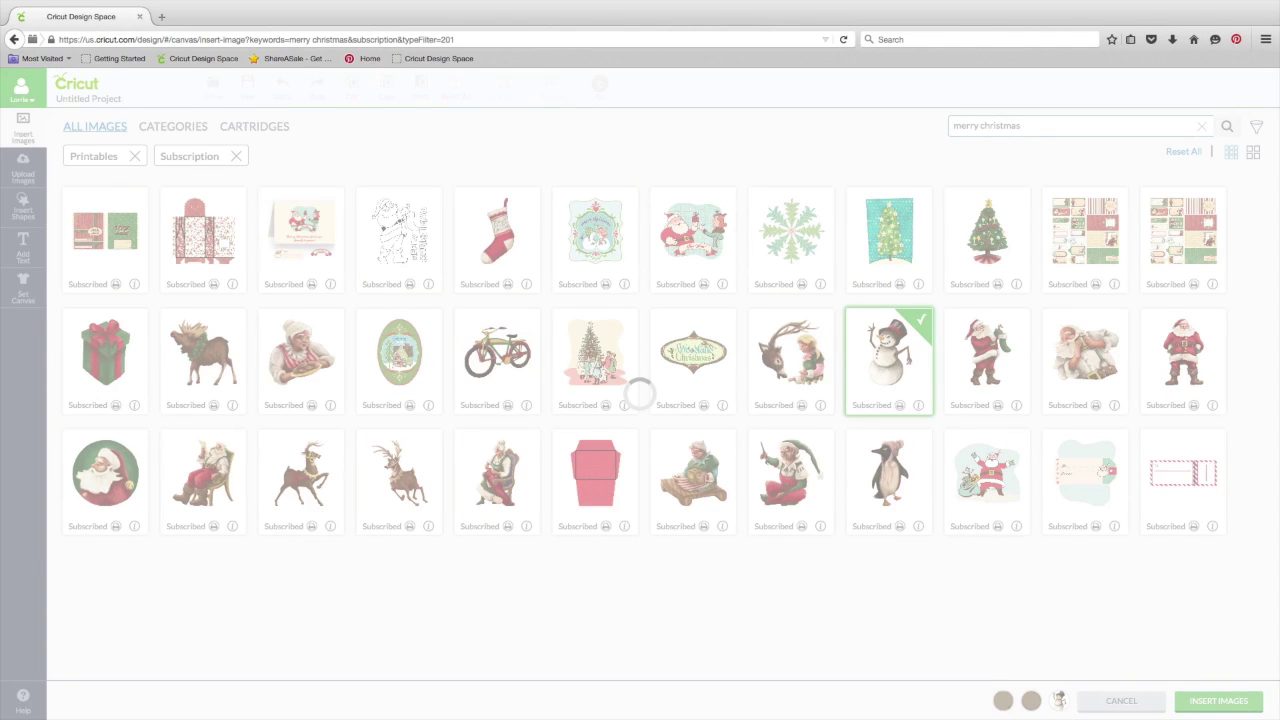
{"action": "left_click", "coordinate": [1256, 128]}
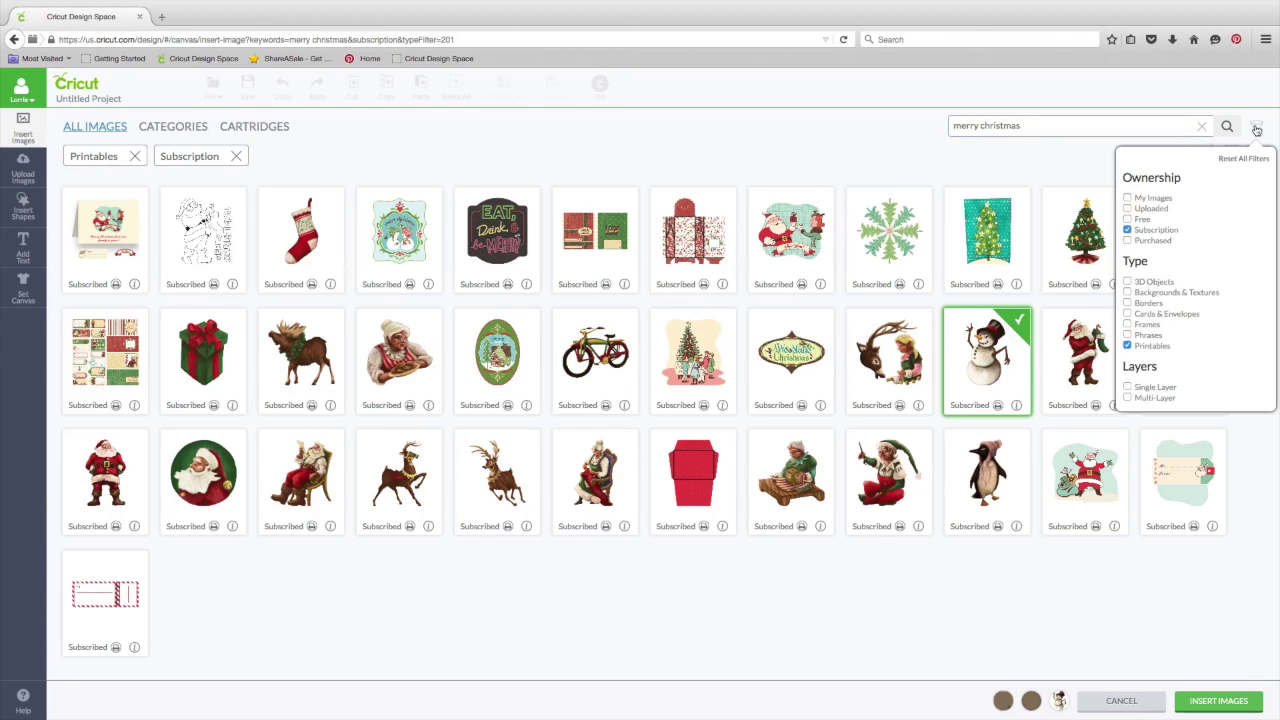
{"action": "left_click", "coordinate": [1128, 346]}
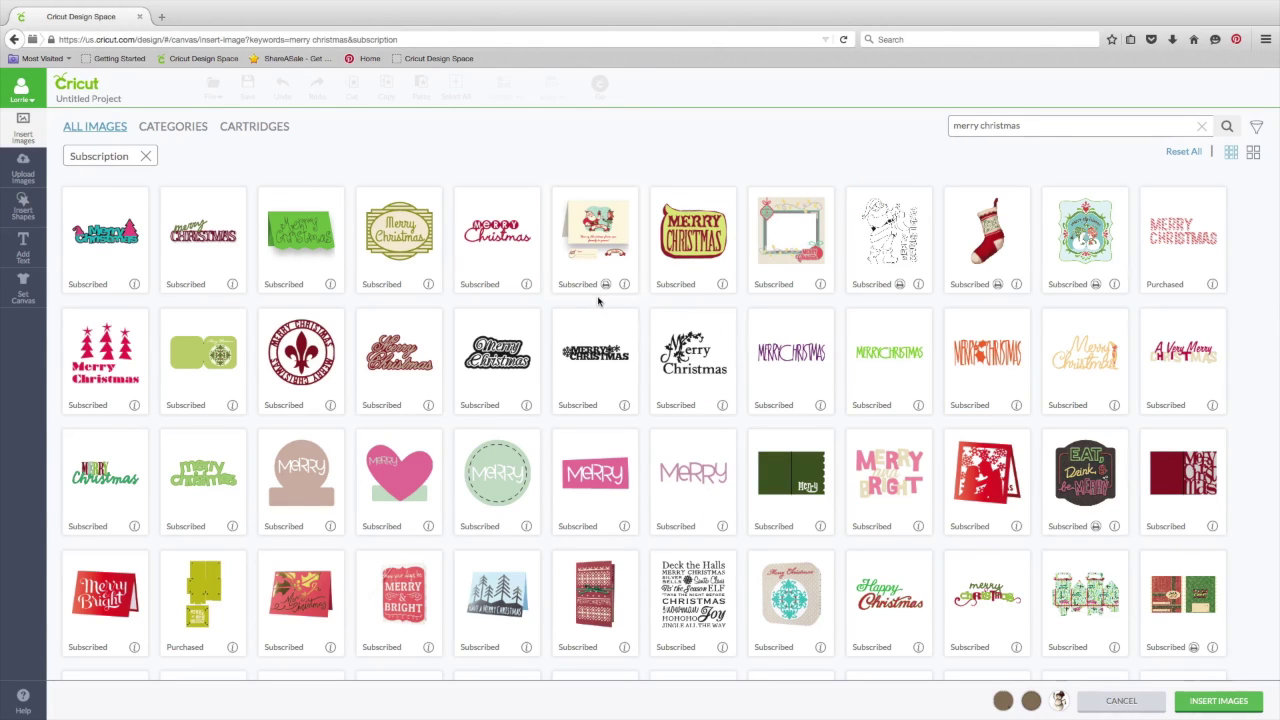
{"action": "left_click", "coordinate": [428, 406]}
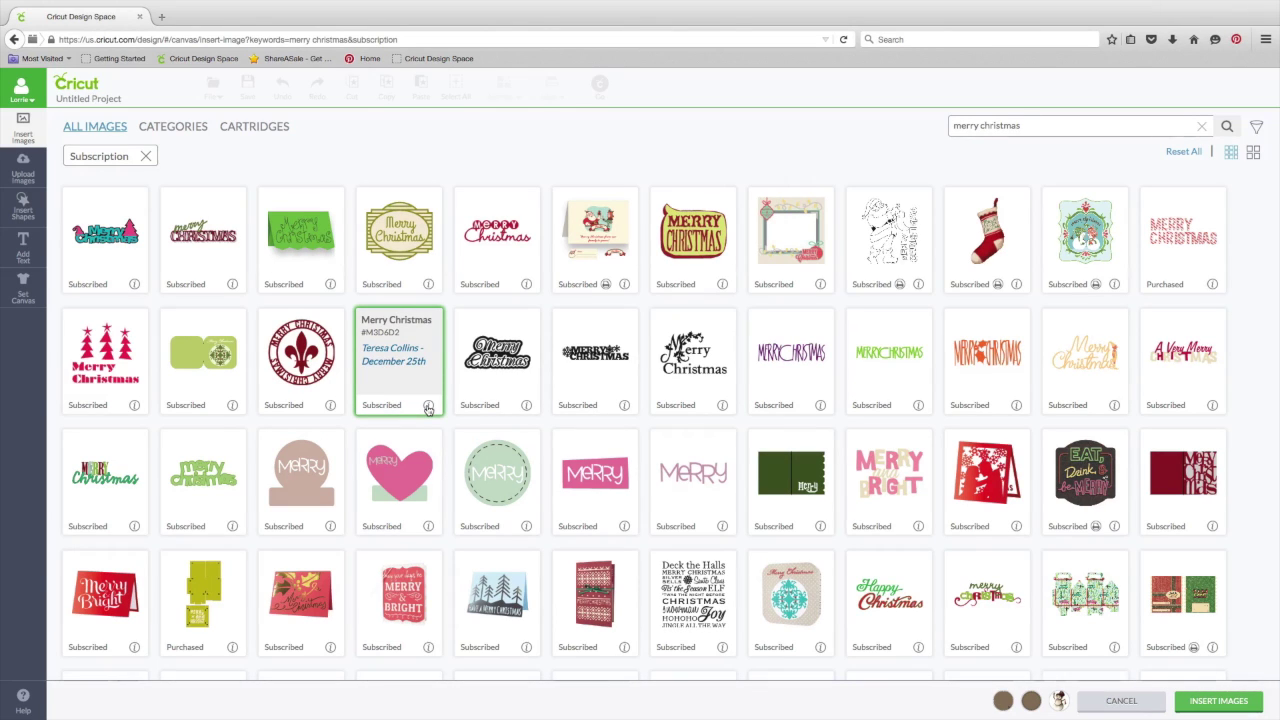
{"action": "left_click", "coordinate": [428, 406]}
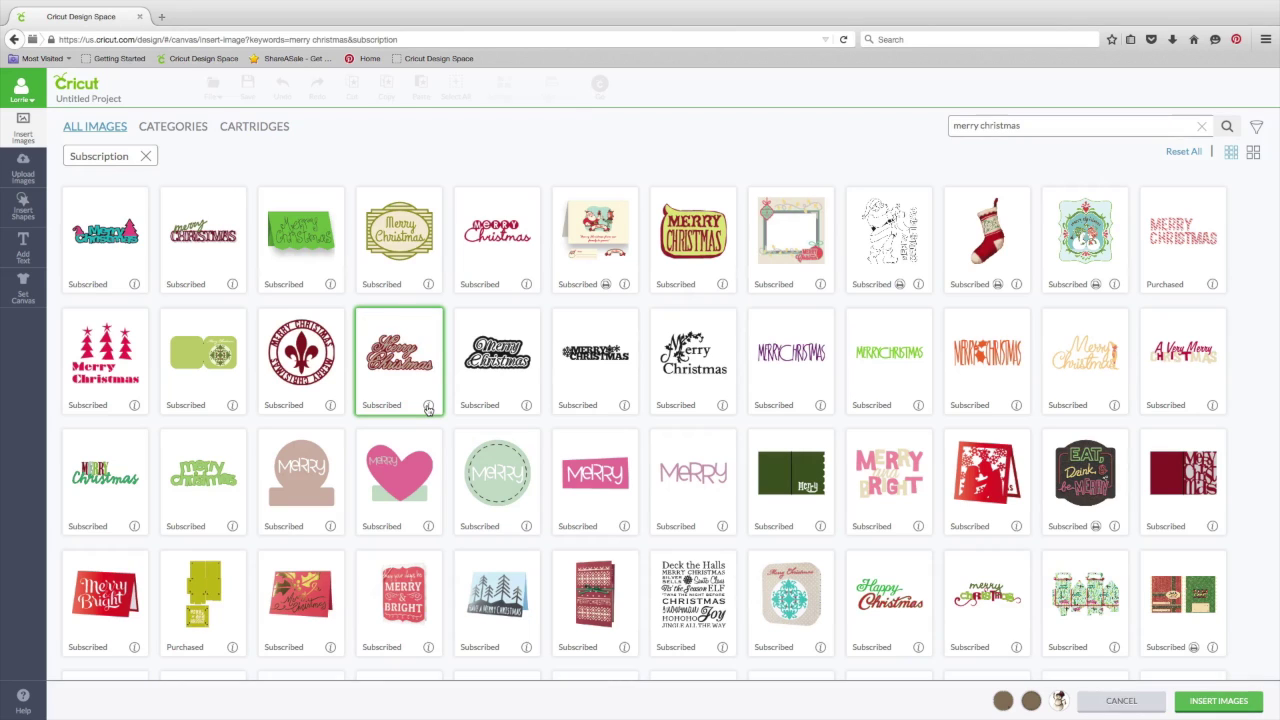
{"action": "left_click", "coordinate": [425, 327]}
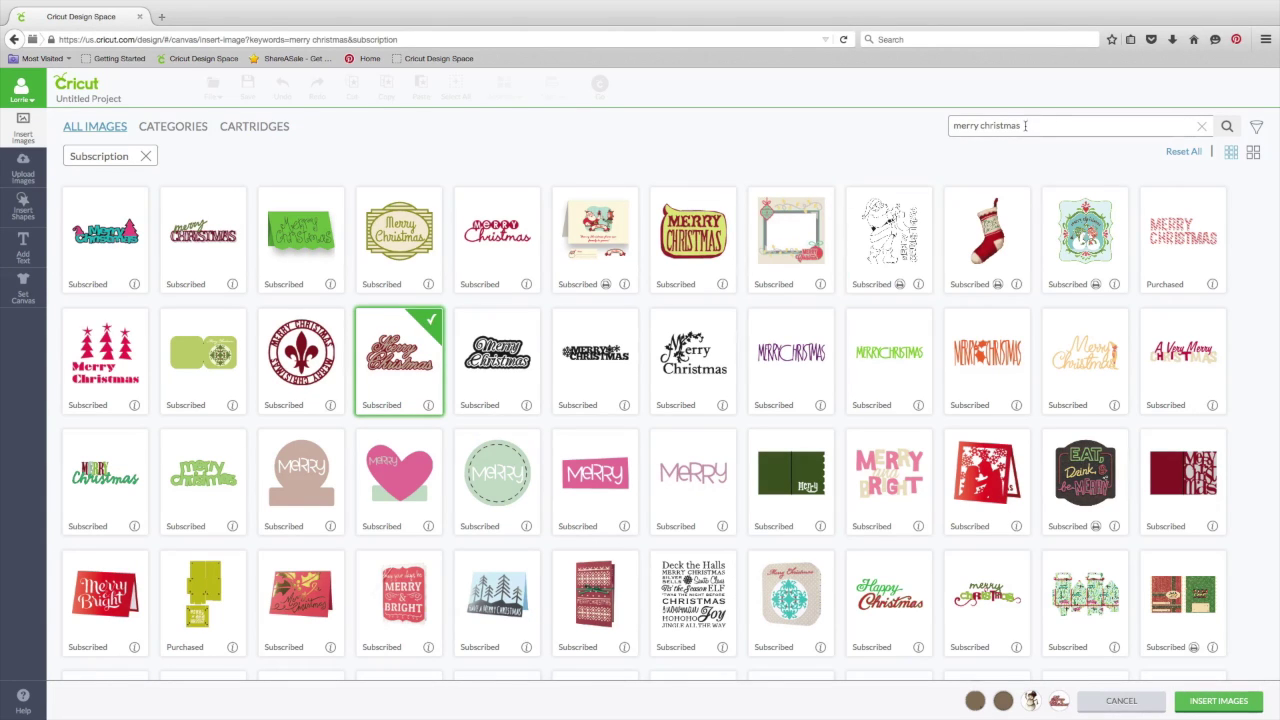
Step: Search the subscription images for "label" and add Label Classic #M43008, the cream label with red border, to the selection
{"action": "left_click_drag", "start_coordinate": [1028, 125], "coordinate": [901, 124]}
{"action": "type", "text": "label"}
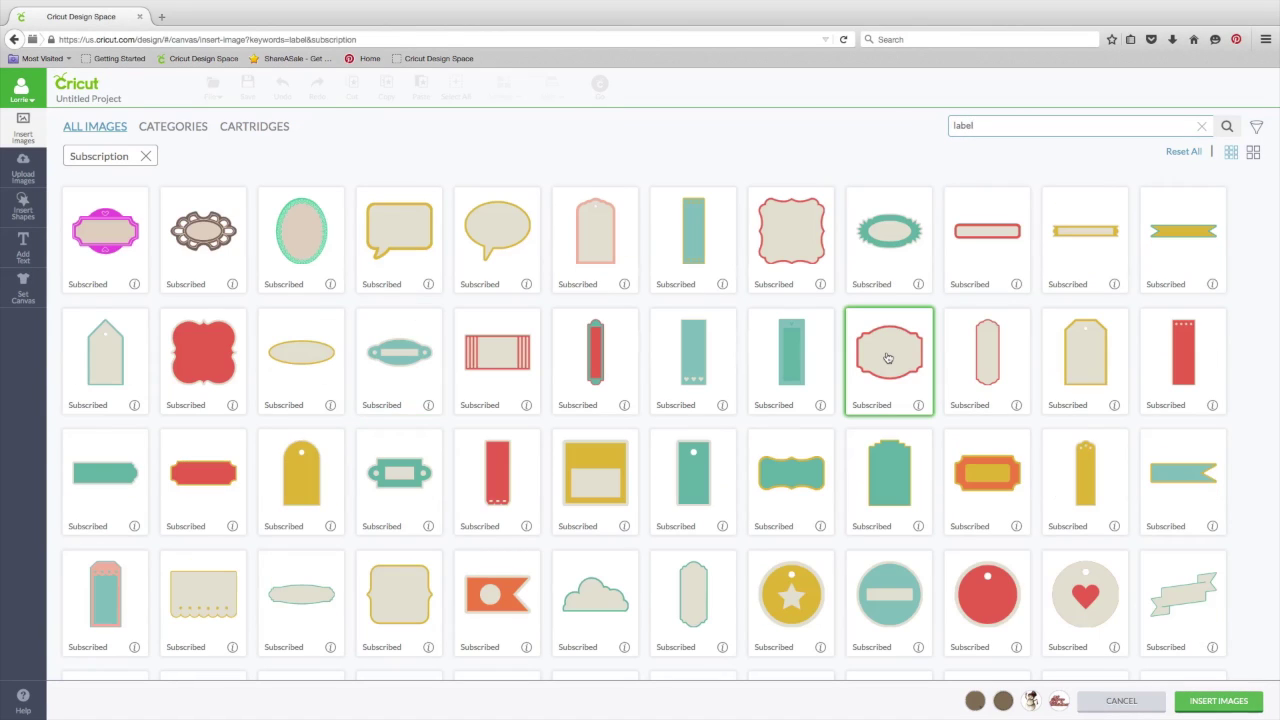
{"action": "left_click", "coordinate": [919, 405]}
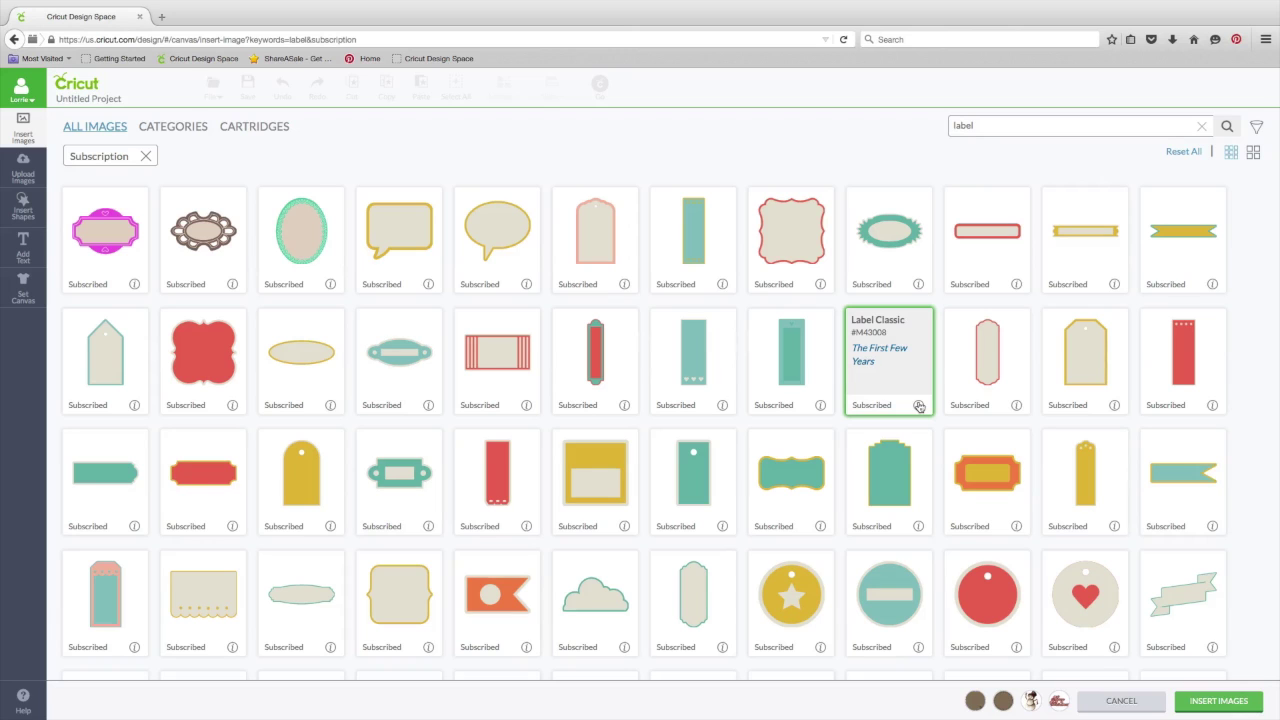
{"action": "left_click", "coordinate": [915, 329]}
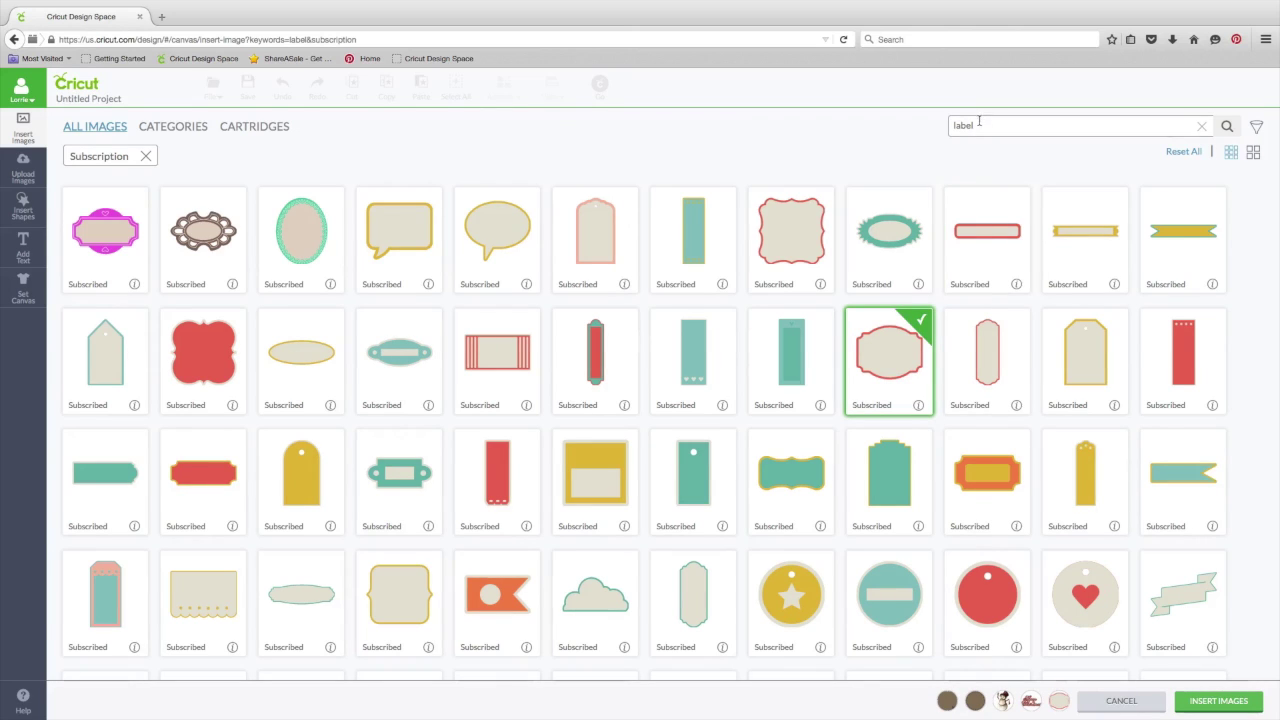
Step: Search the subscription images for "holly" and add the Holly sprig with red berries, #M3BF22, to the selection
{"action": "left_click_drag", "start_coordinate": [980, 124], "coordinate": [917, 125]}
{"action": "type", "text": "holly"}
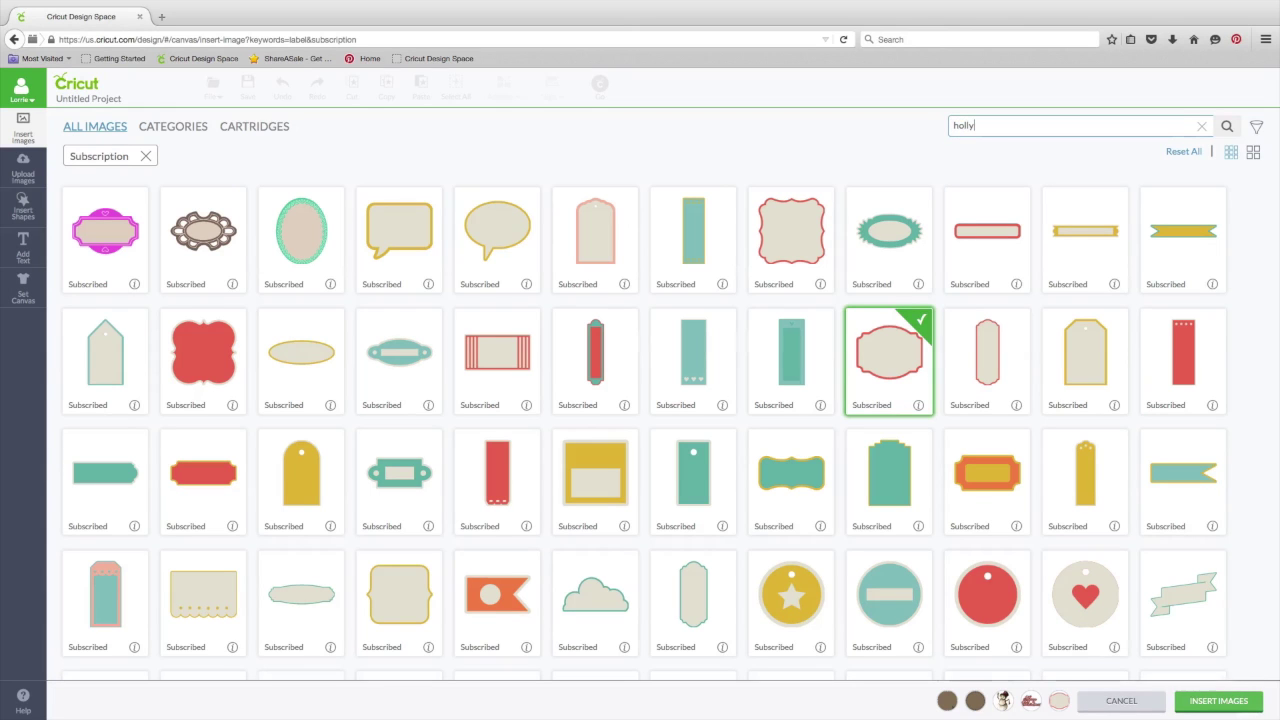
{"action": "key", "text": "Return"}
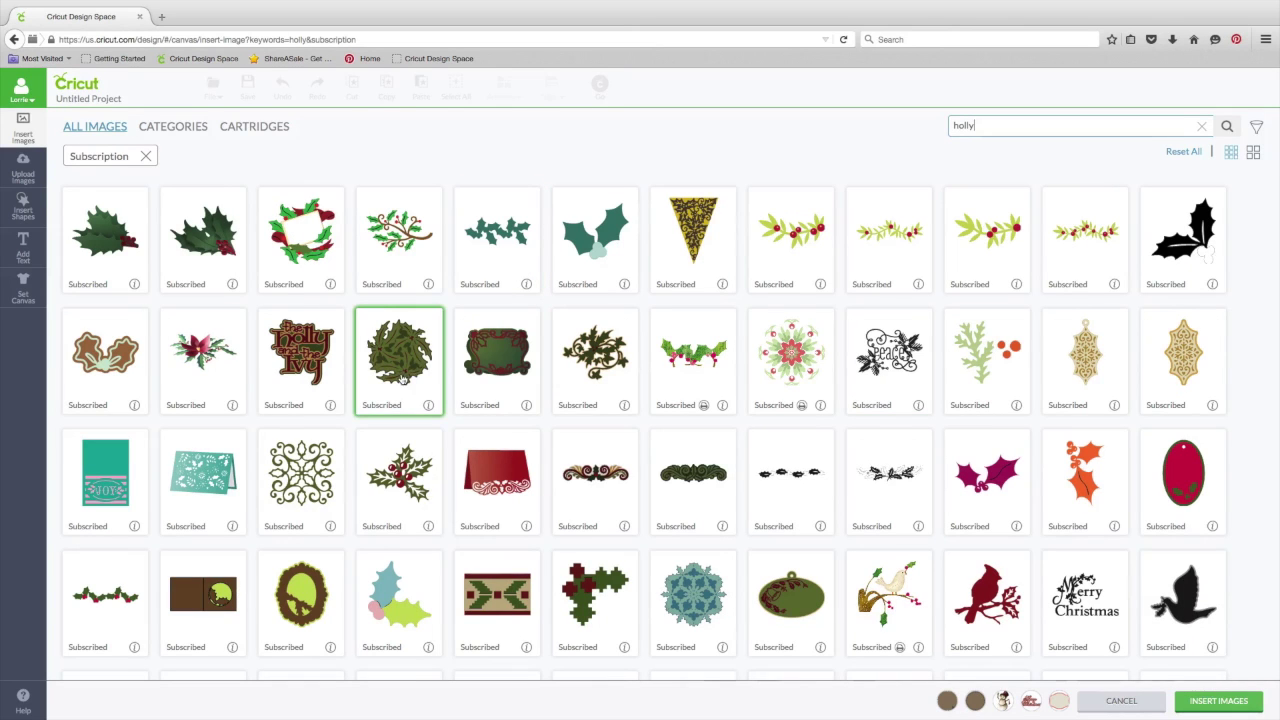
{"action": "scroll", "coordinate": [405, 420], "scroll_direction": "down", "scroll_amount": 1}
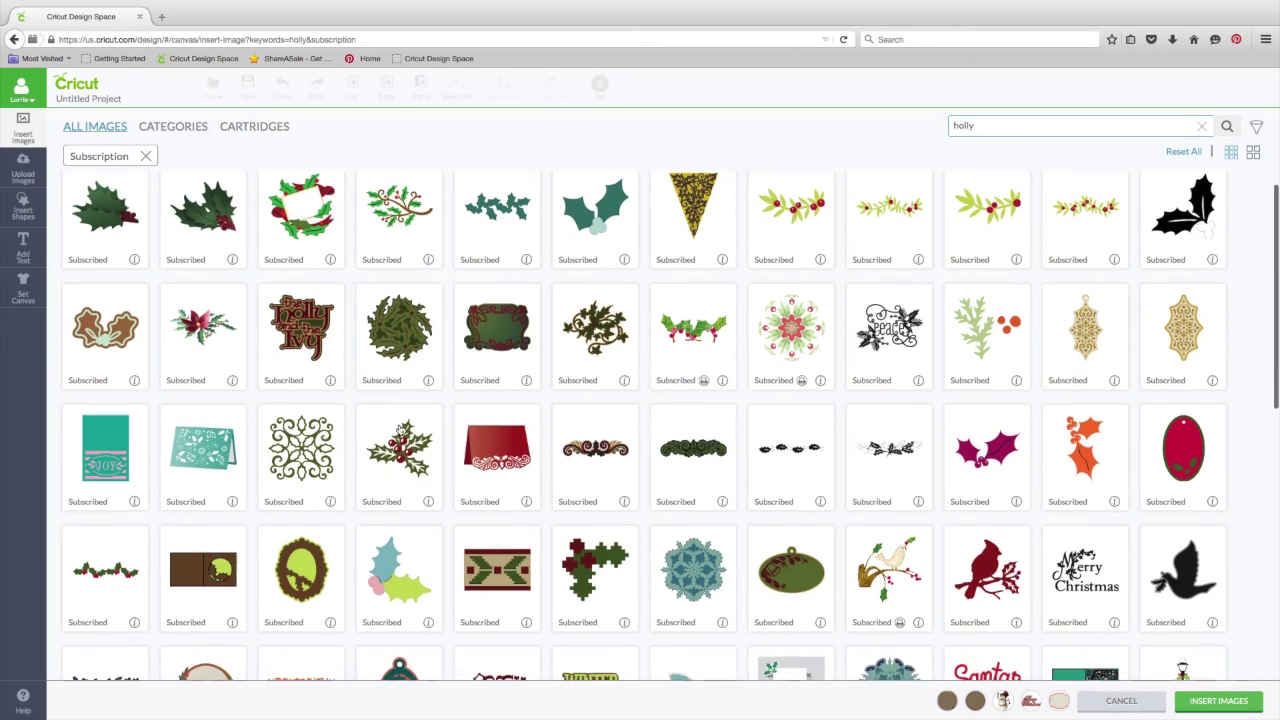
{"action": "left_click", "coordinate": [429, 502]}
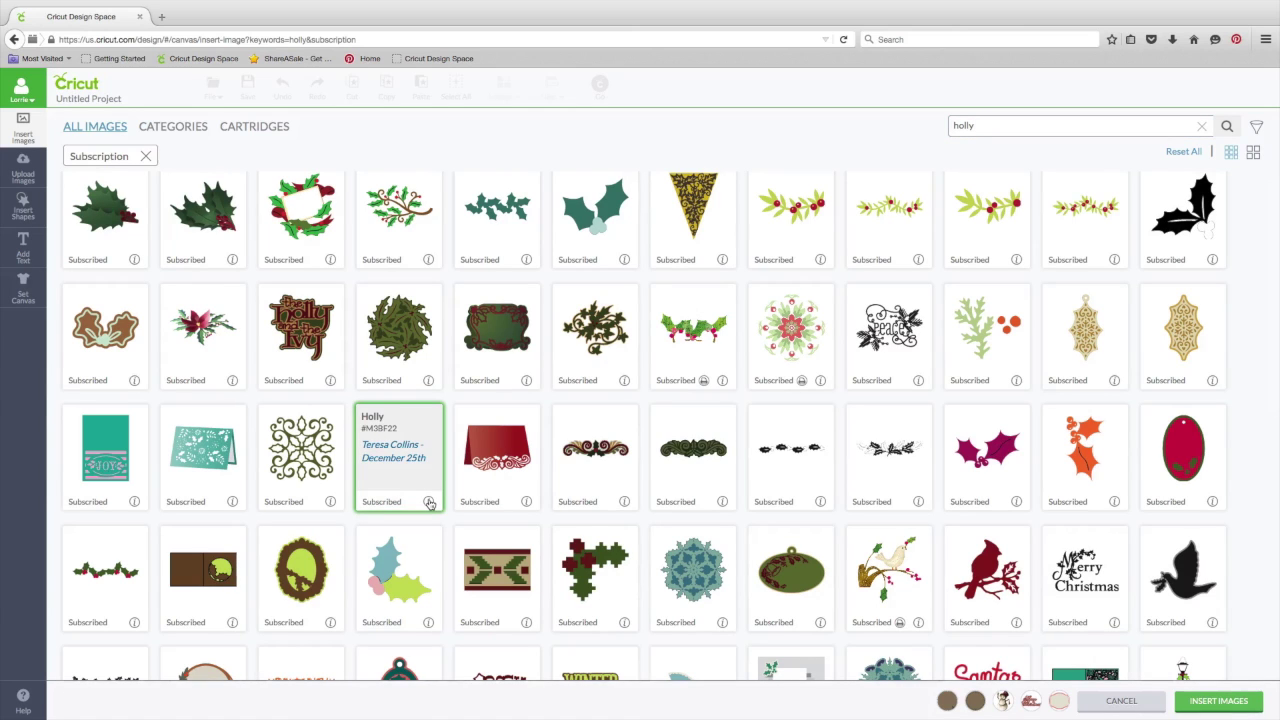
{"action": "left_click", "coordinate": [429, 502]}
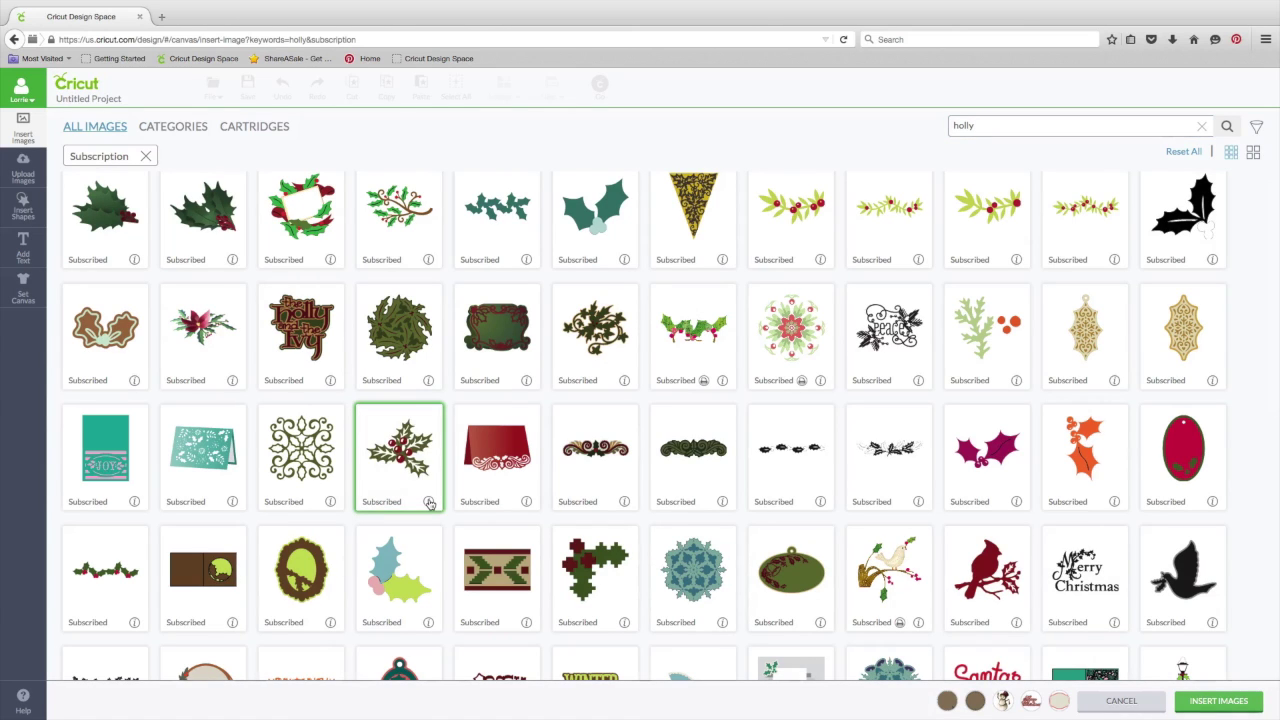
{"action": "left_click", "coordinate": [425, 416]}
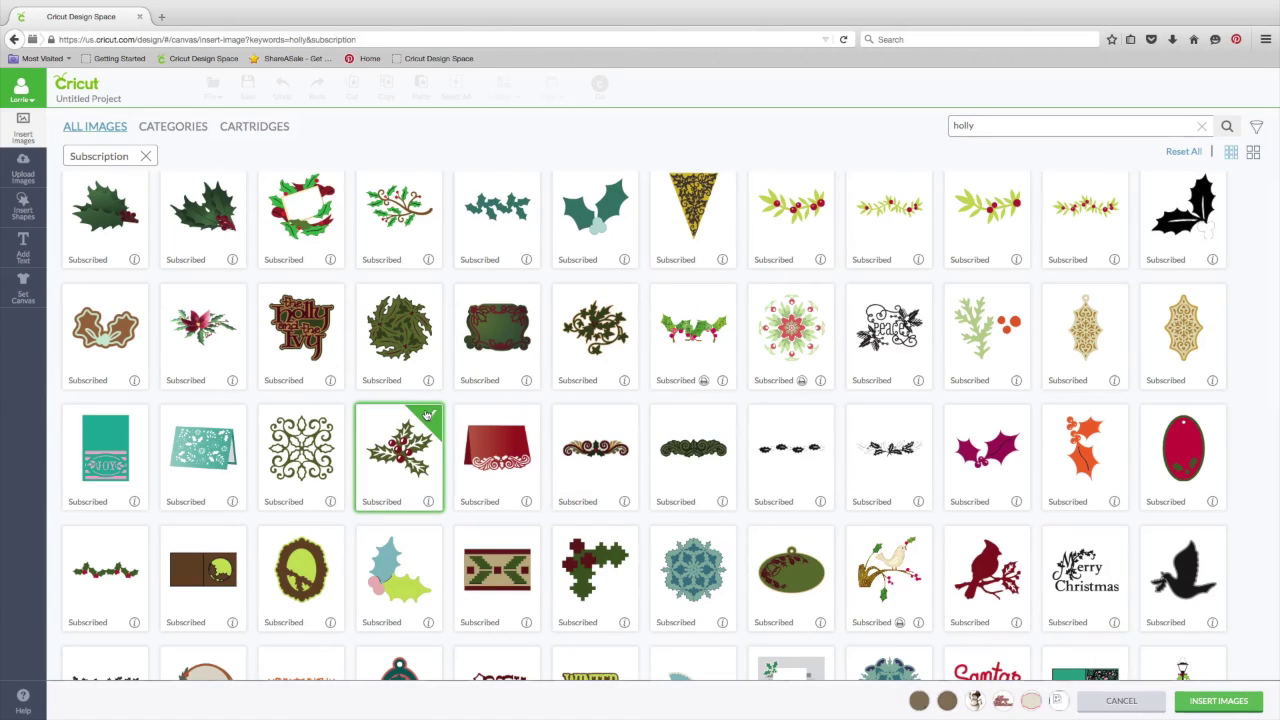
Step: Insert the selected images and spread them apart, with the square scallop label alone and the snowman, circle, phrase, label and holly on the opposite side
{"action": "left_click", "coordinate": [1210, 704]}
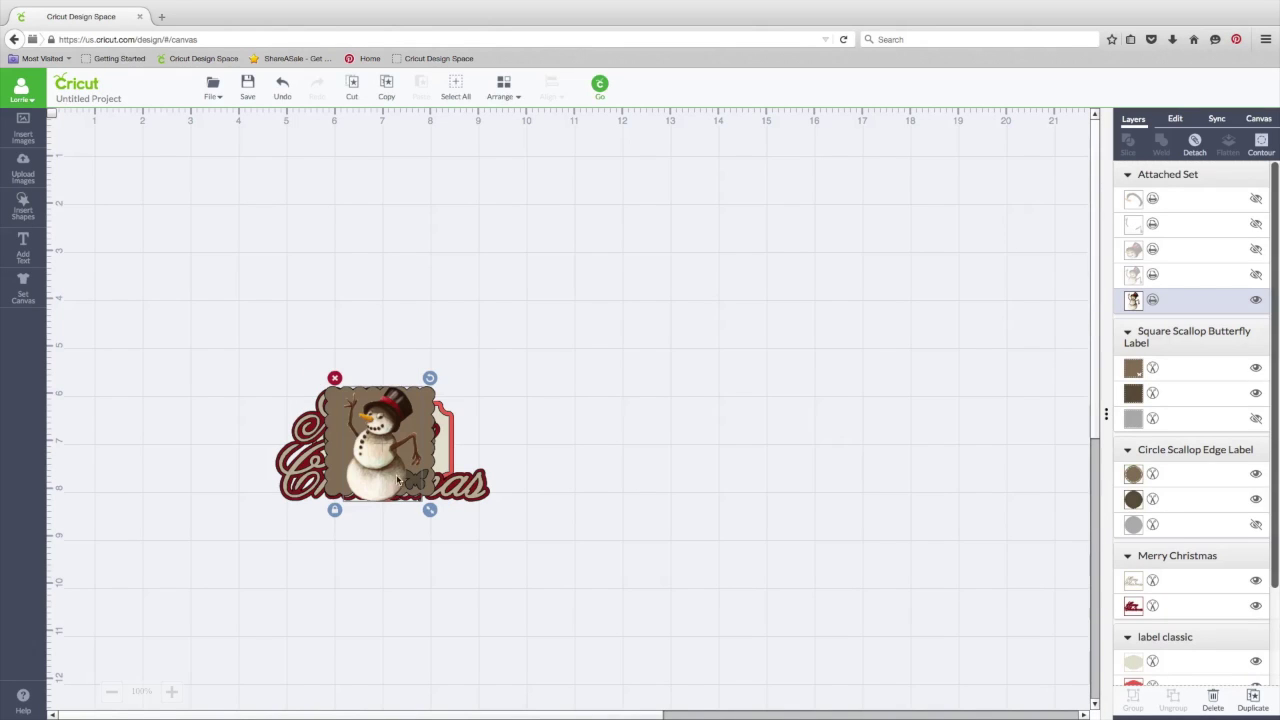
{"action": "left_click_drag", "start_coordinate": [397, 481], "coordinate": [777, 229]}
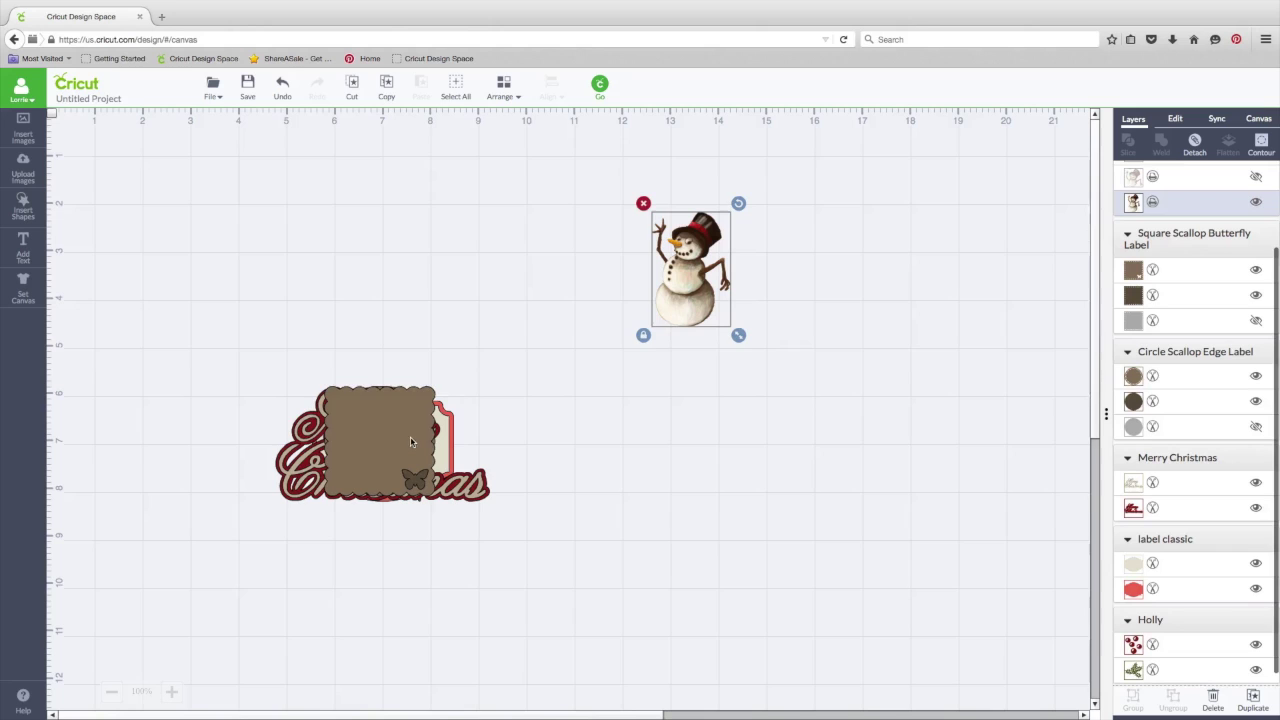
{"action": "left_click_drag", "start_coordinate": [410, 442], "coordinate": [257, 275]}
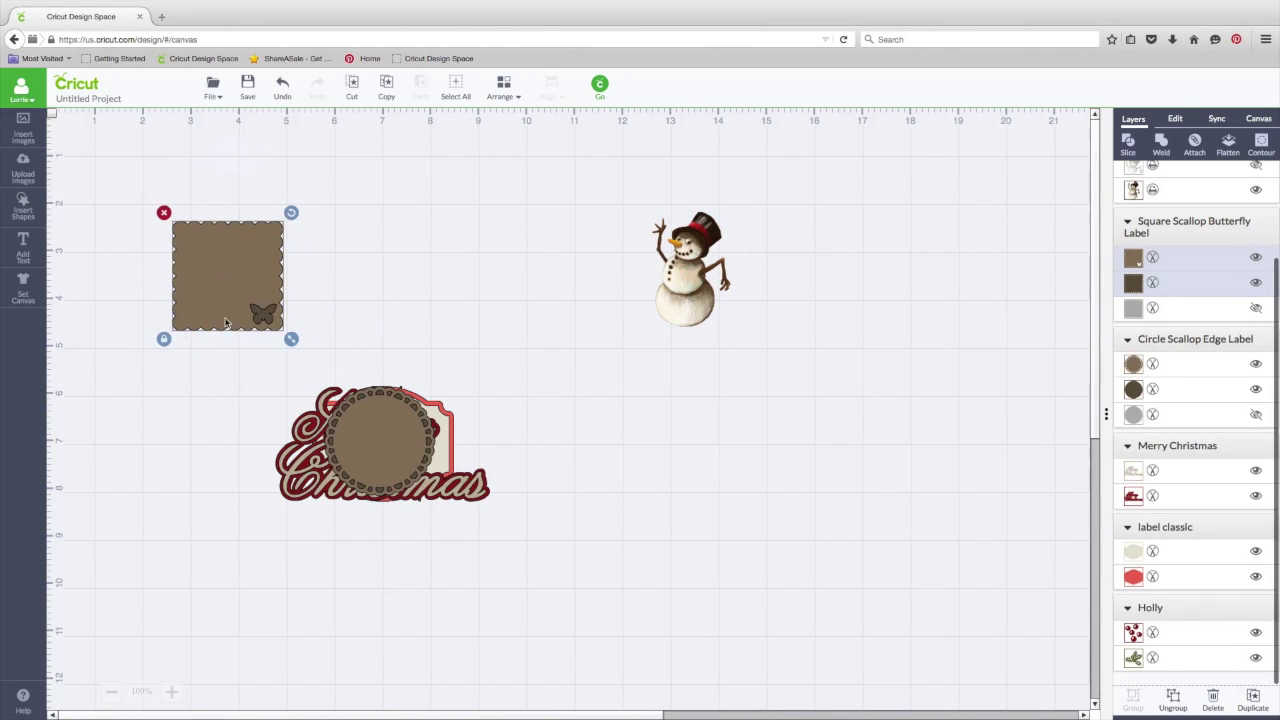
{"action": "left_click_drag", "start_coordinate": [397, 482], "coordinate": [775, 438]}
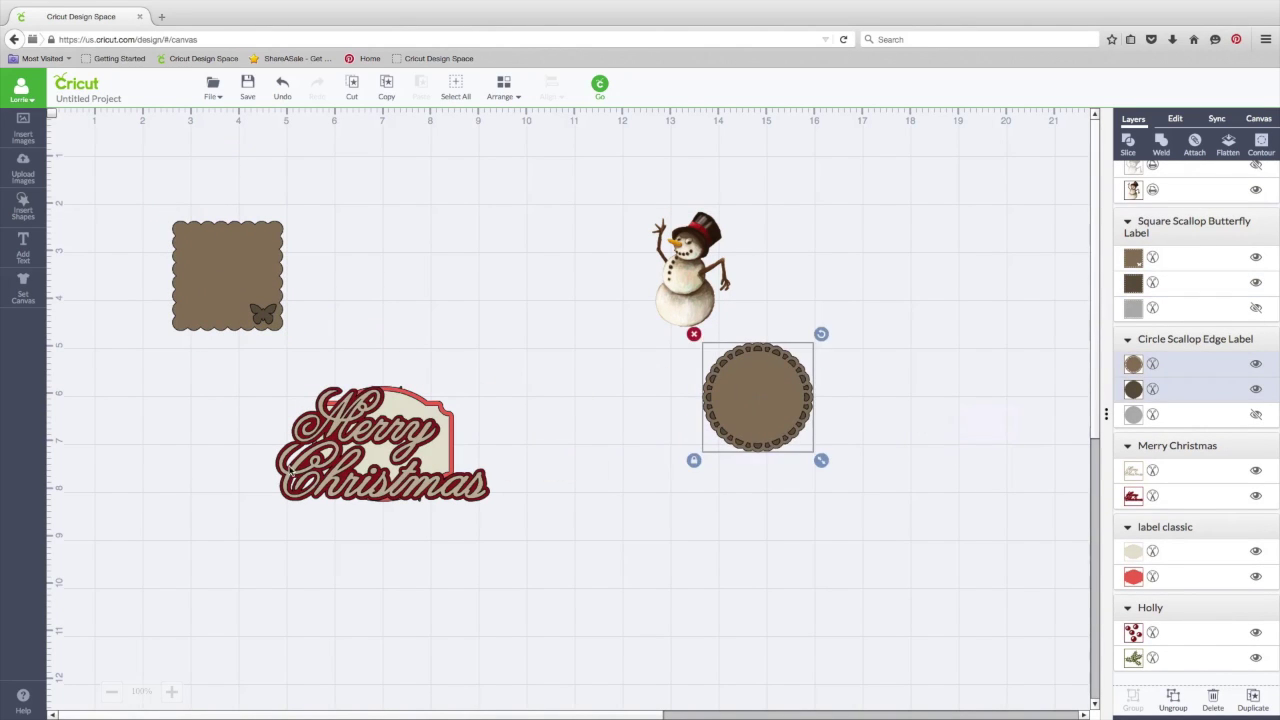
{"action": "left_click_drag", "start_coordinate": [290, 470], "coordinate": [694, 425]}
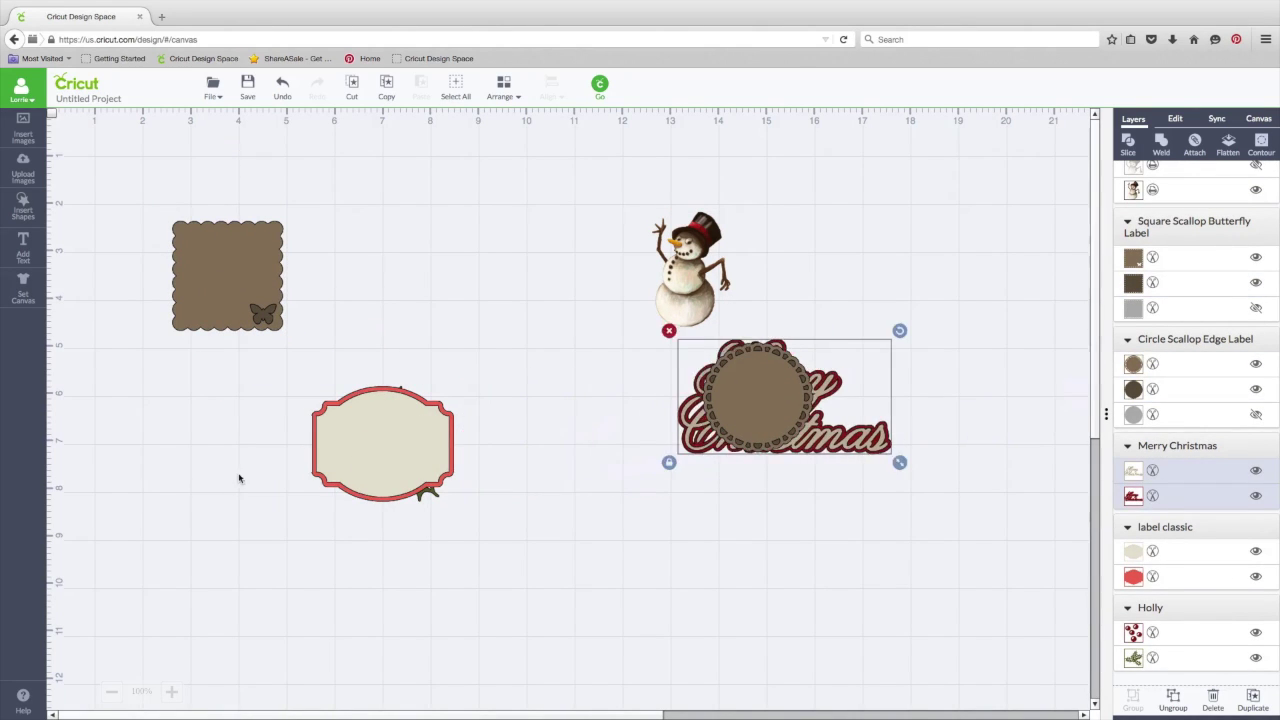
{"action": "left_click_drag", "start_coordinate": [352, 463], "coordinate": [760, 419]}
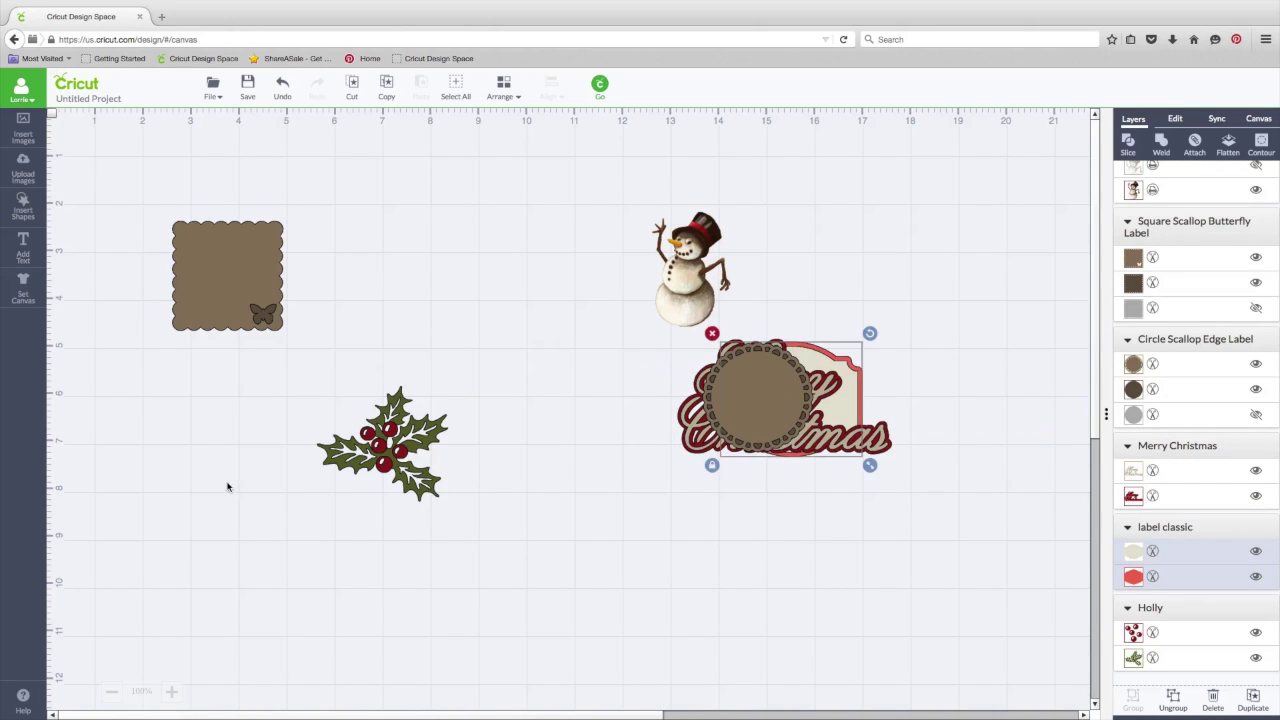
{"action": "left_click_drag", "start_coordinate": [406, 429], "coordinate": [854, 372]}
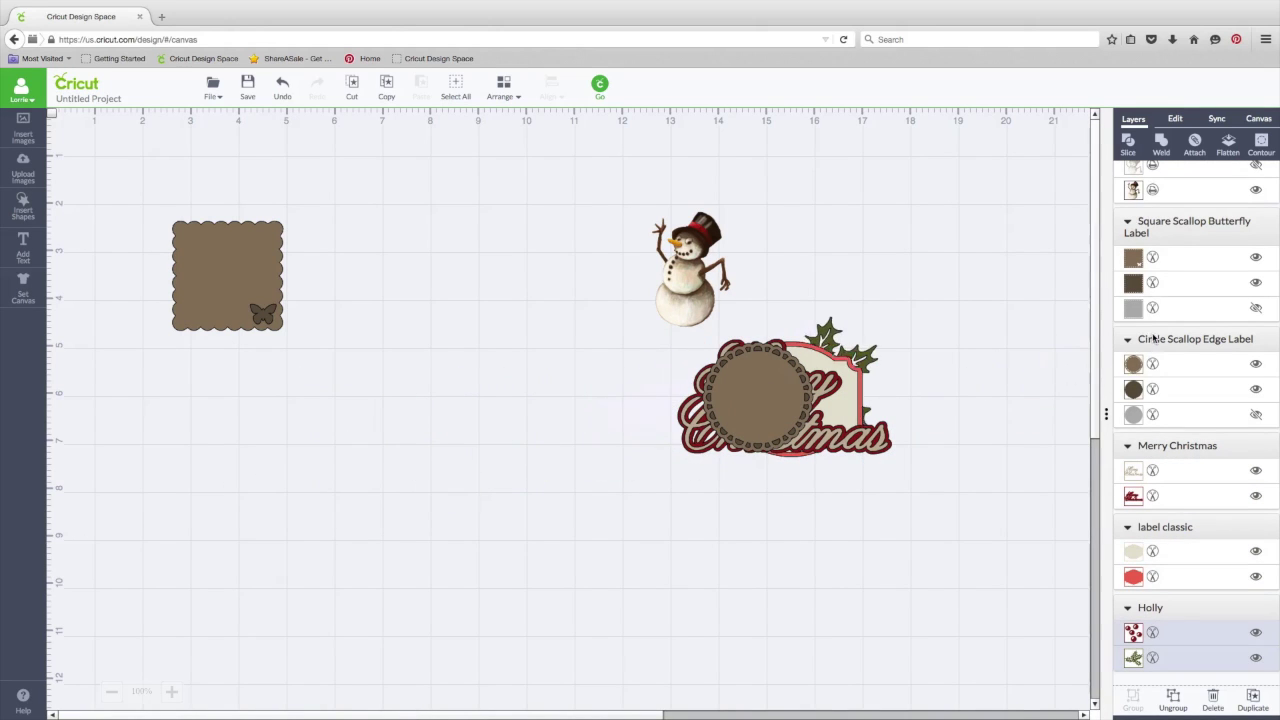
Step: Move the Square Scallop Butterfly Label into the open canvas area and make its hidden bottom layer visible
{"action": "left_click_drag", "start_coordinate": [281, 297], "coordinate": [485, 505]}
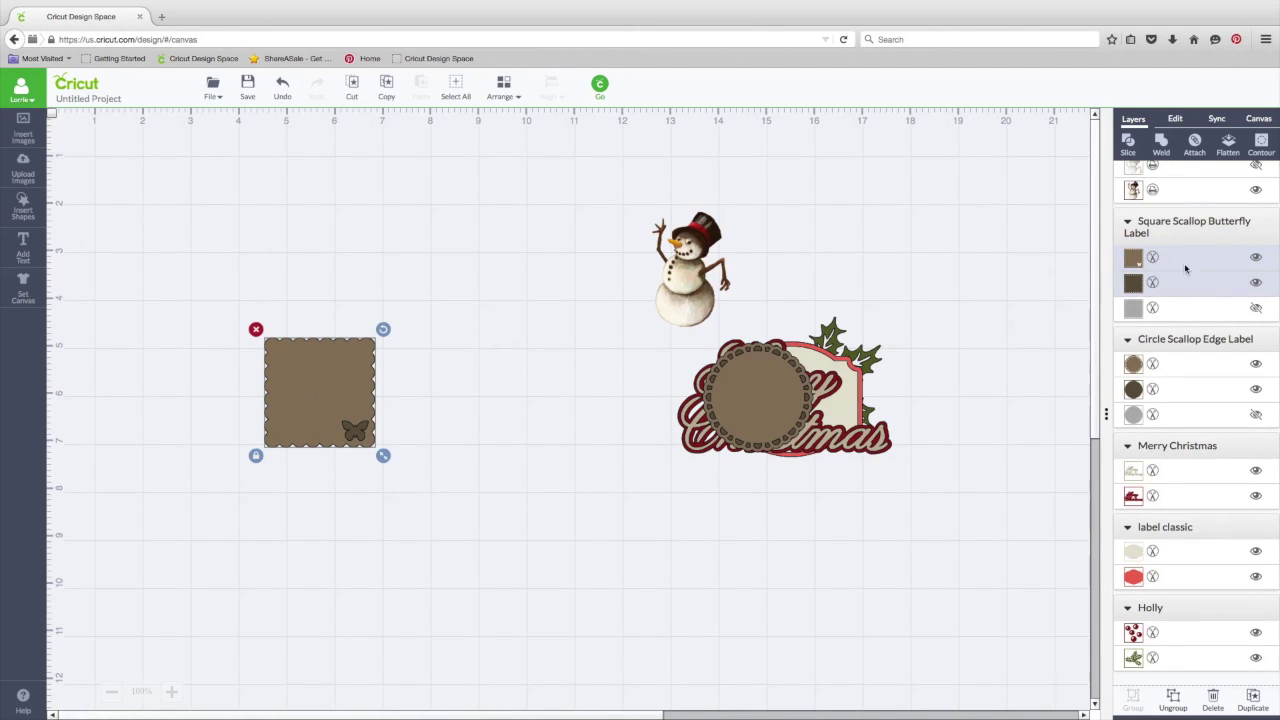
{"action": "left_click", "coordinate": [1257, 310]}
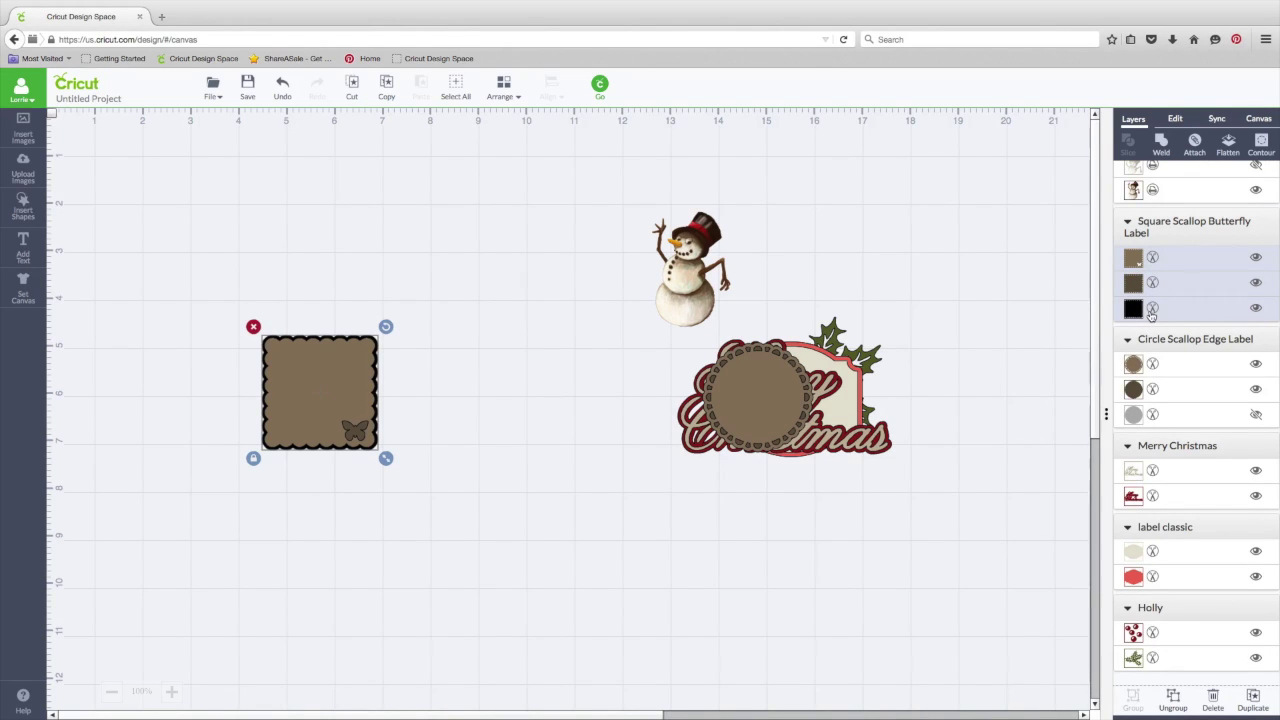
{"action": "left_click_drag", "start_coordinate": [360, 362], "coordinate": [366, 335]}
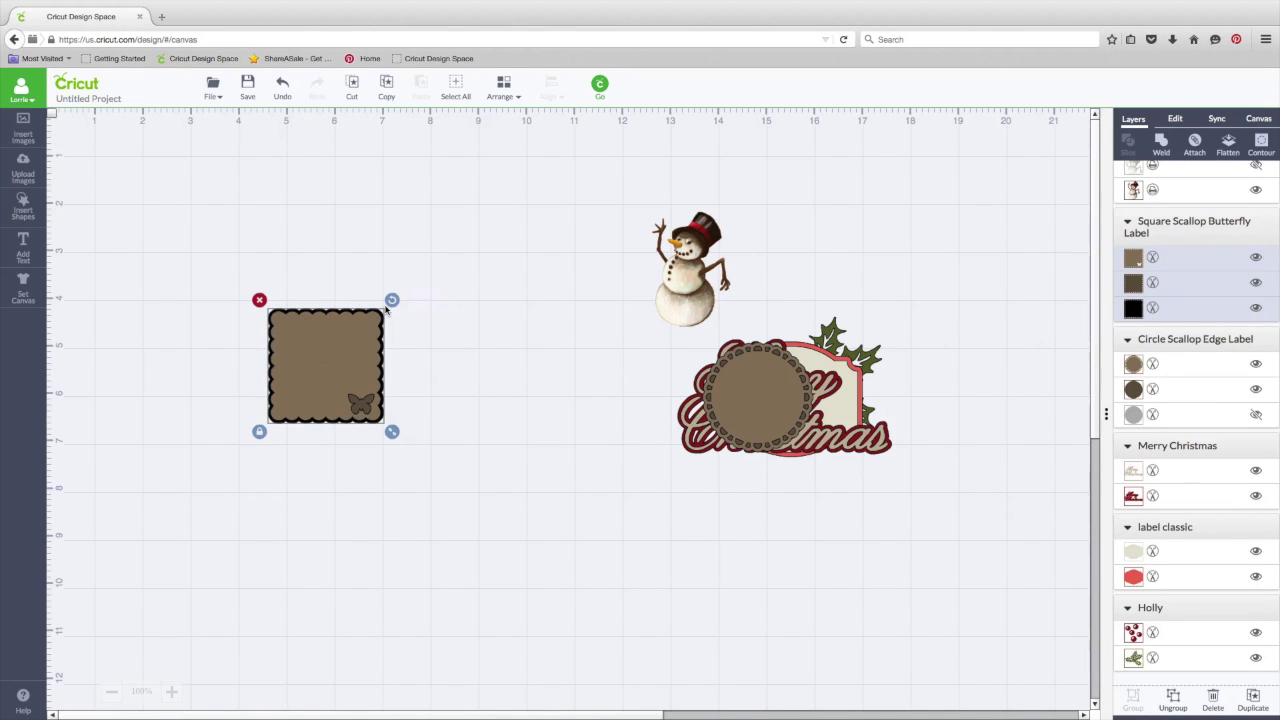
Step: Ungroup the Square Scallop Butterfly Label and delete its tan butterfly layer and dark brown layer, keeping only the black scallop square
{"action": "right_click", "coordinate": [362, 333]}
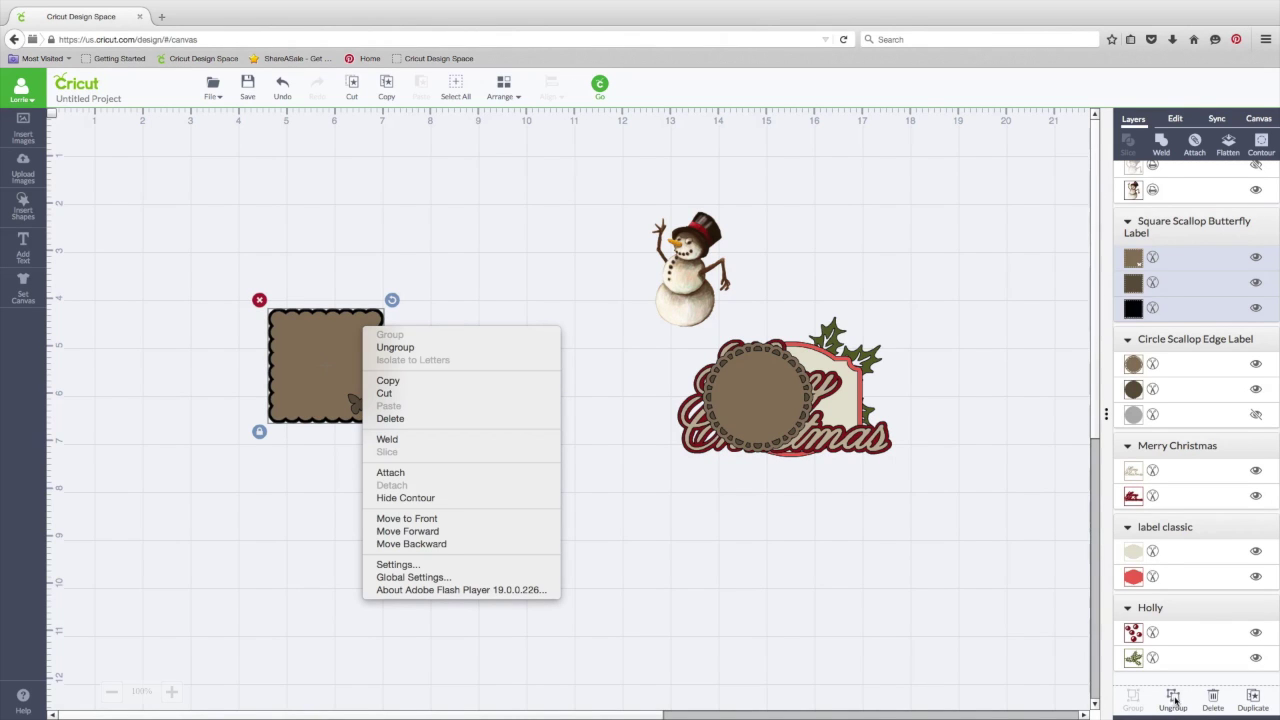
{"action": "left_click", "coordinate": [395, 347]}
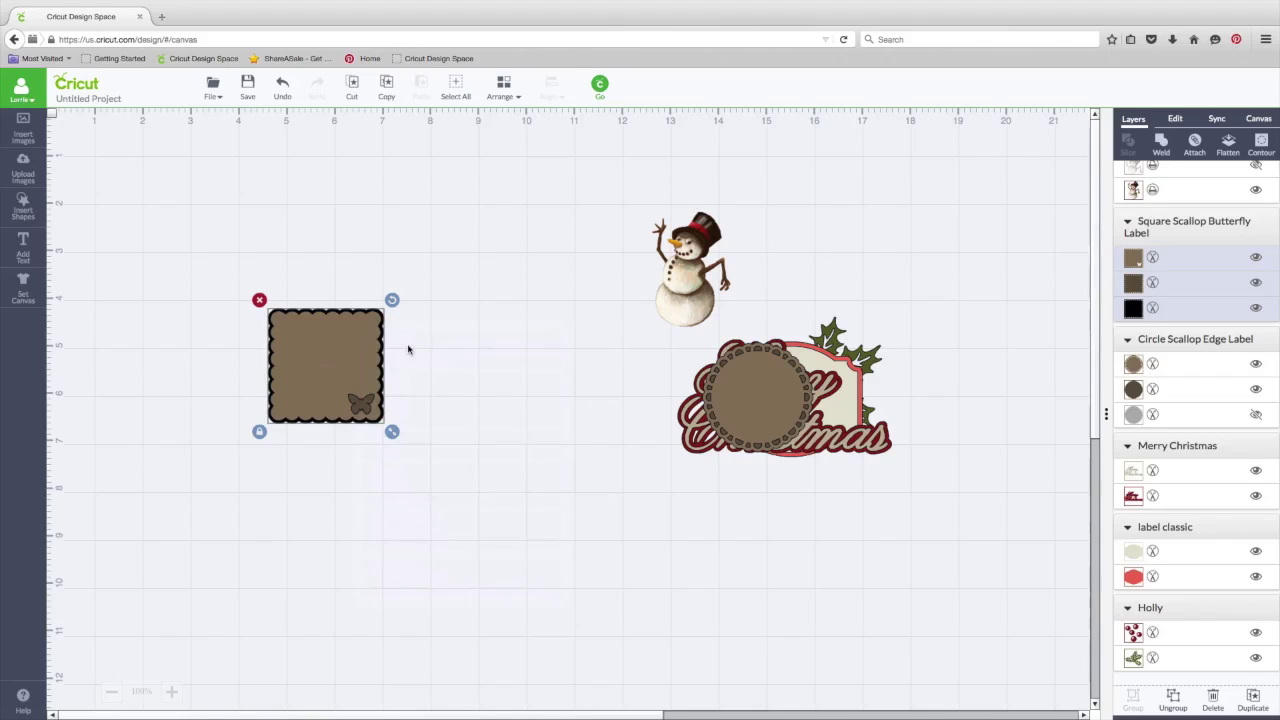
{"action": "left_click_drag", "start_coordinate": [364, 347], "coordinate": [426, 281]}
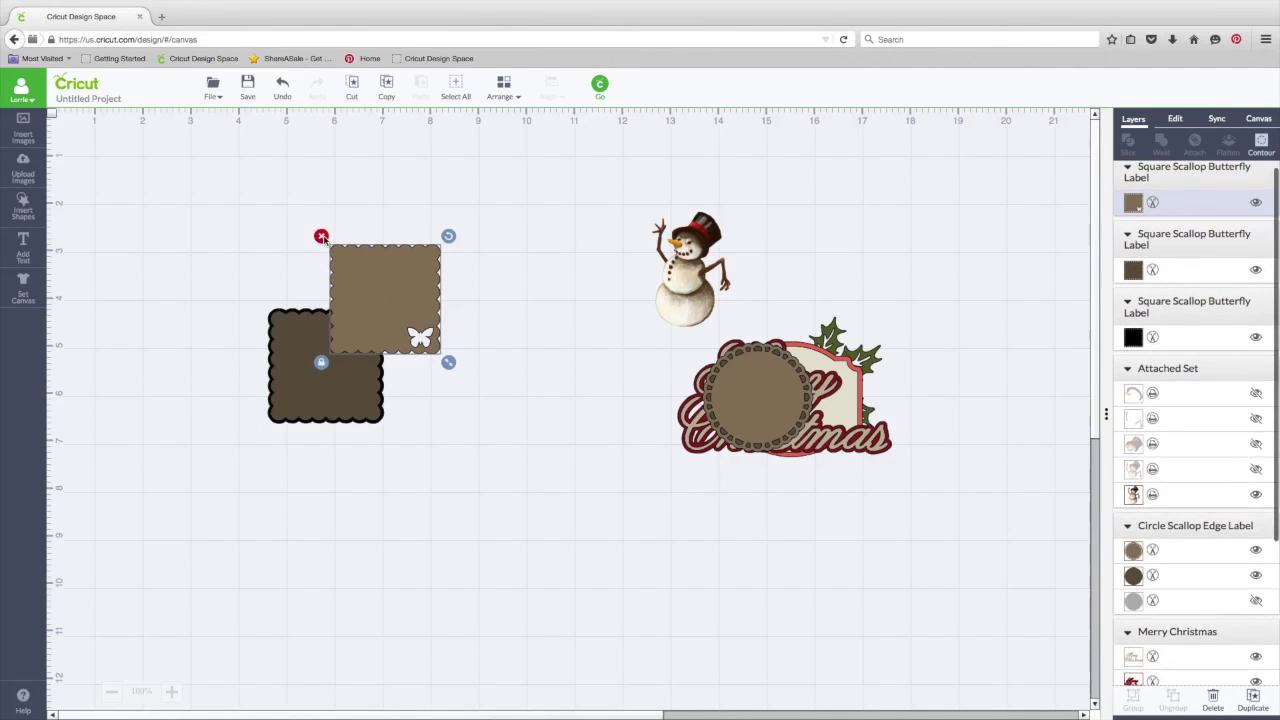
{"action": "left_click", "coordinate": [320, 236]}
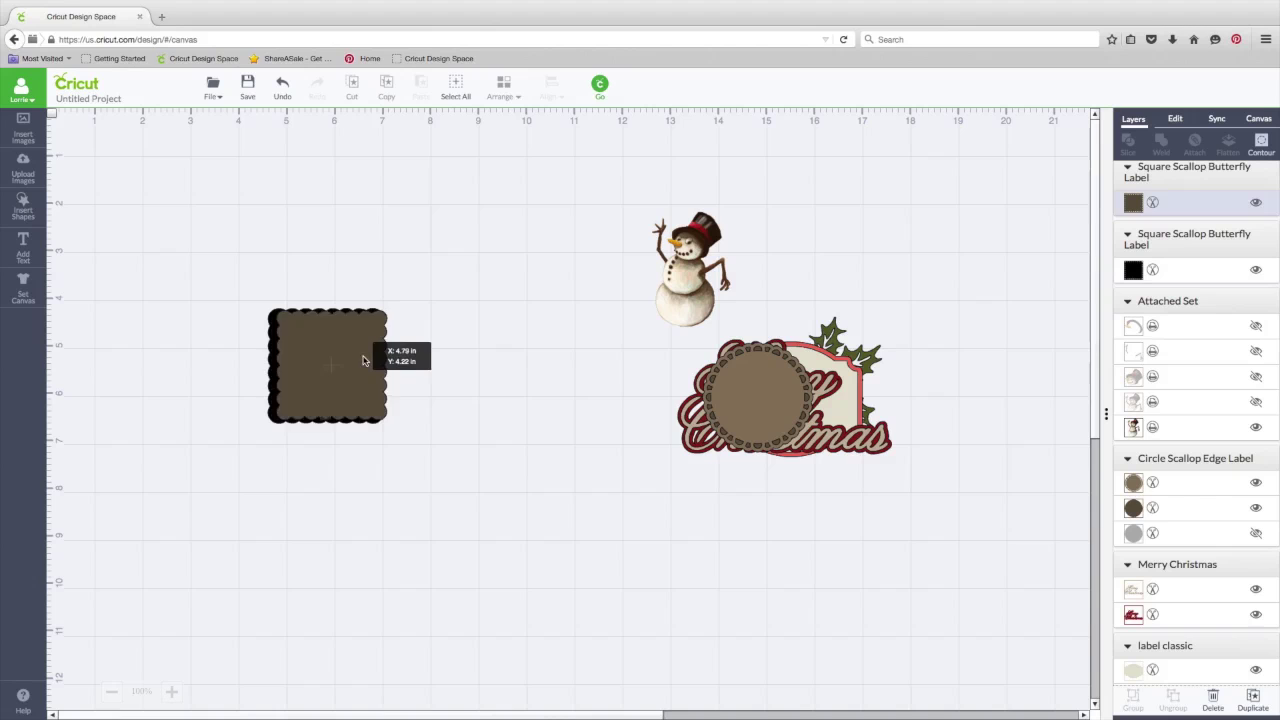
{"action": "left_click_drag", "start_coordinate": [363, 357], "coordinate": [489, 340]}
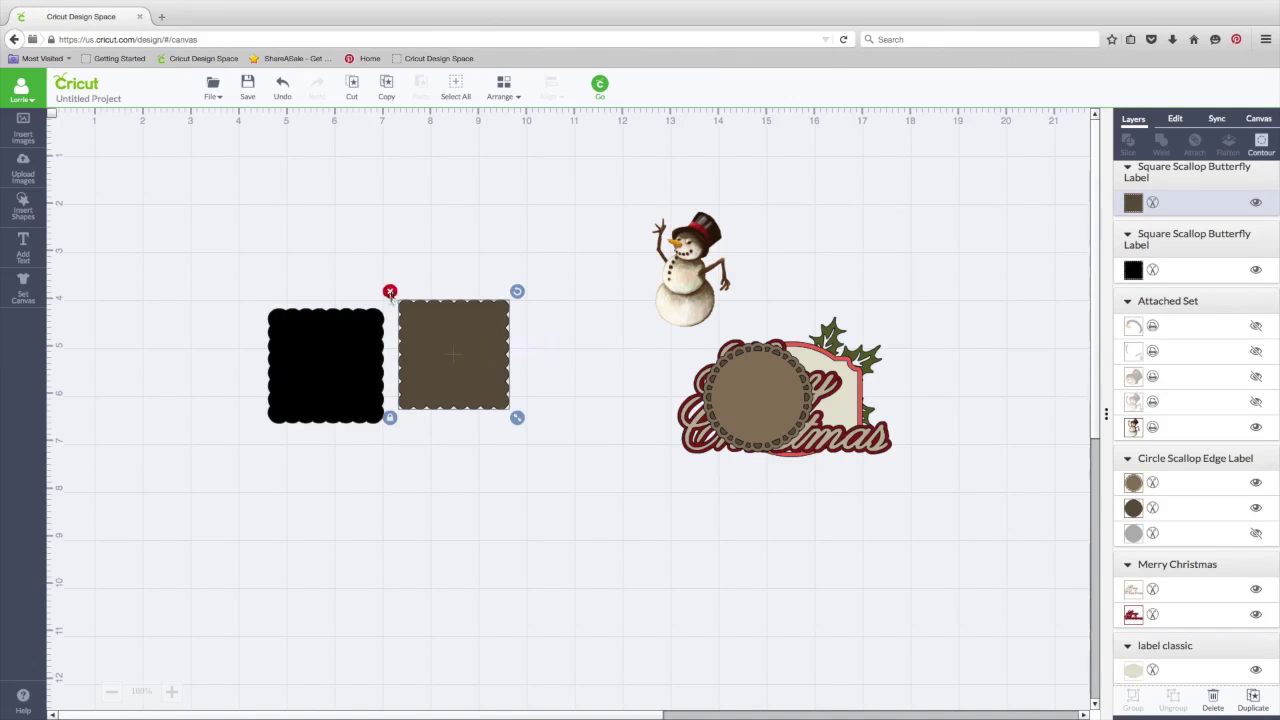
{"action": "left_click", "coordinate": [390, 291]}
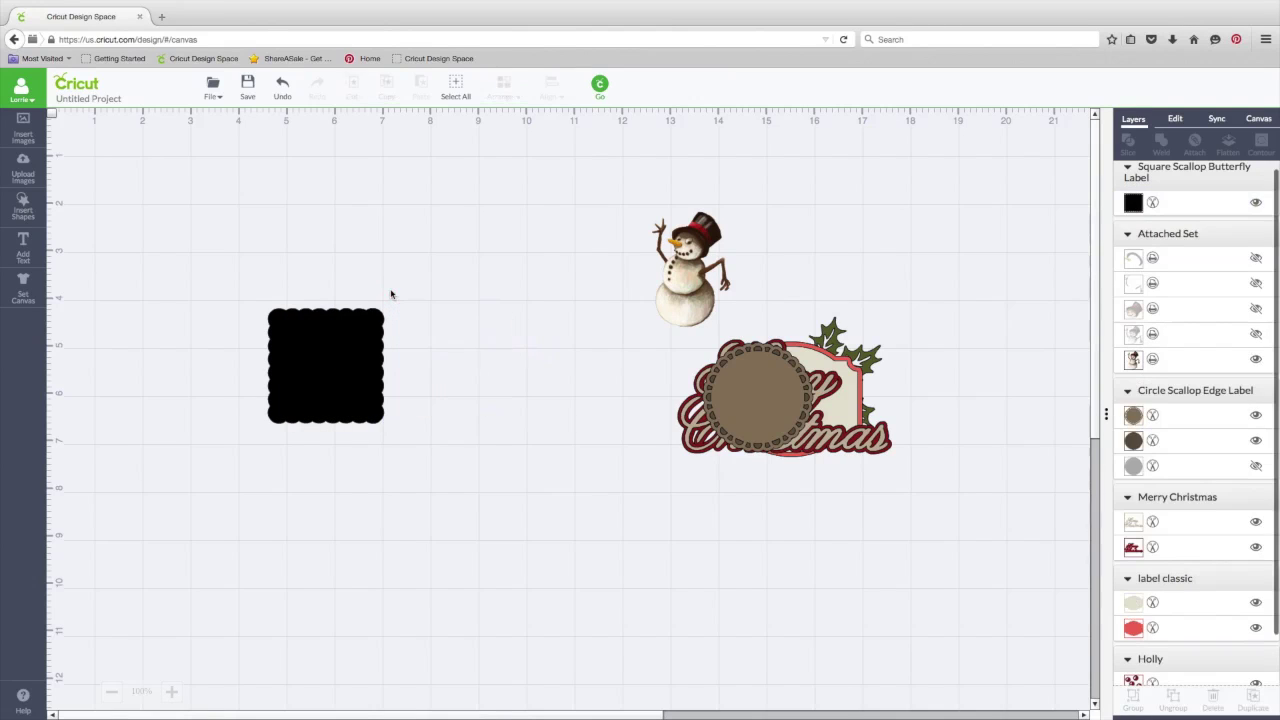
Step: Show the edit settings beneath the layers list and resize the black scallop square to 5.00 in wide by 5.00 in high
{"action": "left_click", "coordinate": [363, 375]}
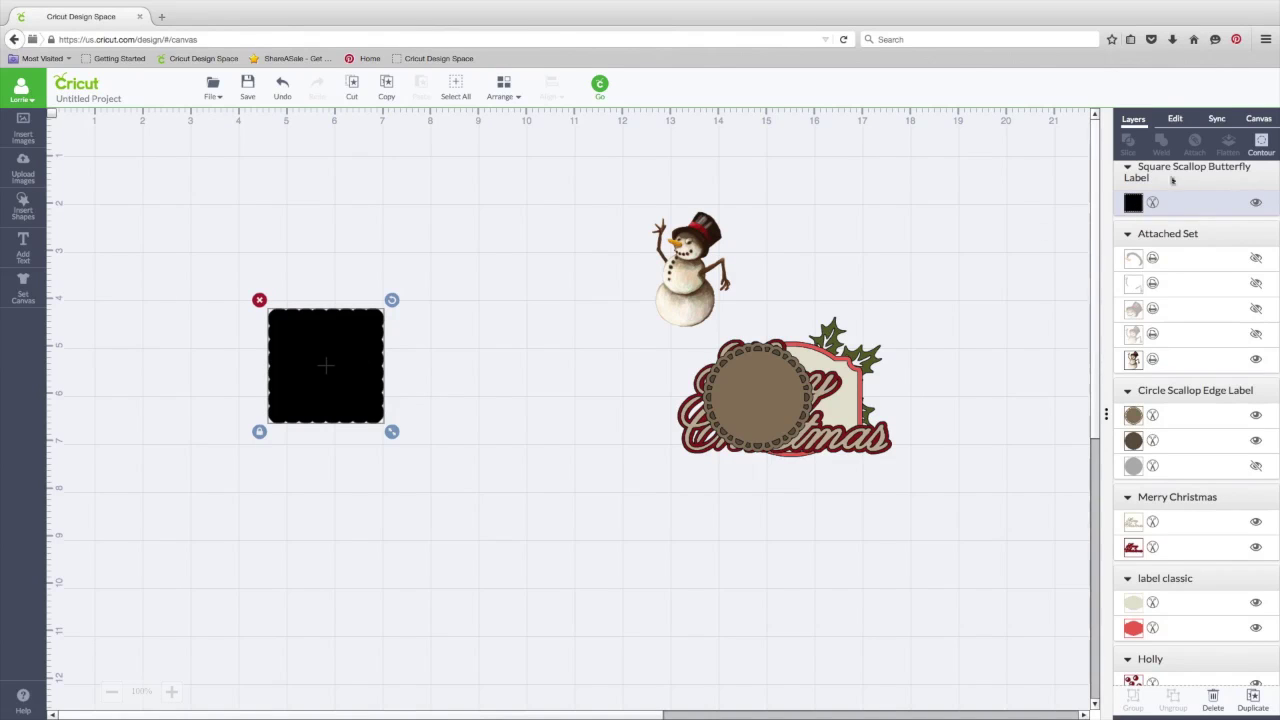
{"action": "left_click", "coordinate": [1176, 119]}
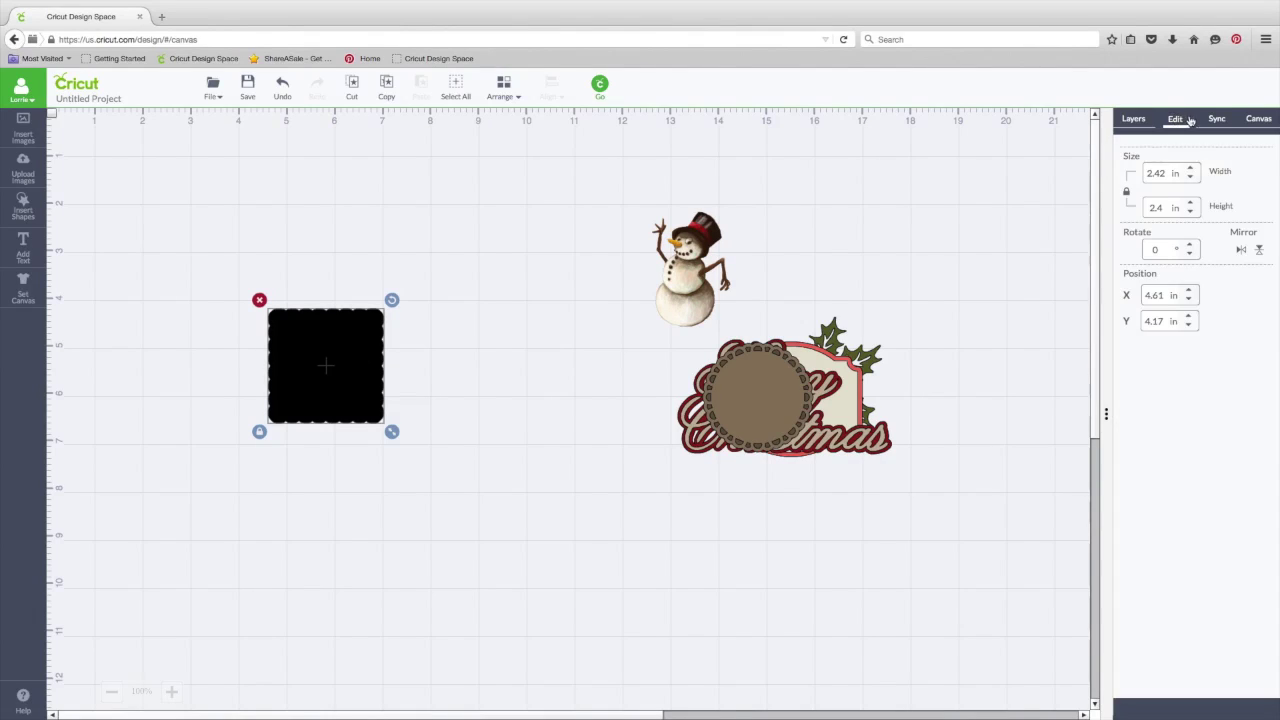
{"action": "left_click_drag", "start_coordinate": [1189, 120], "coordinate": [1143, 372]}
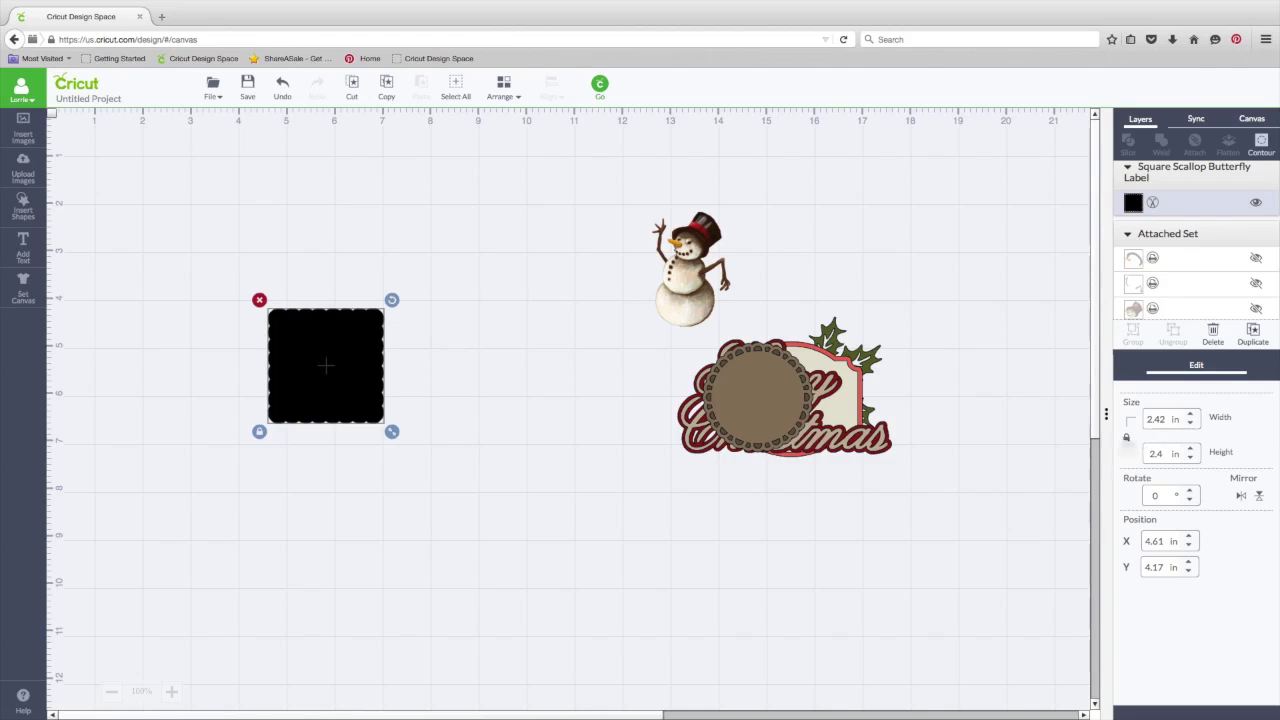
{"action": "double_click", "coordinate": [1160, 418]}
{"action": "type", "text": "5.00"}
{"action": "key", "text": "Tab"}
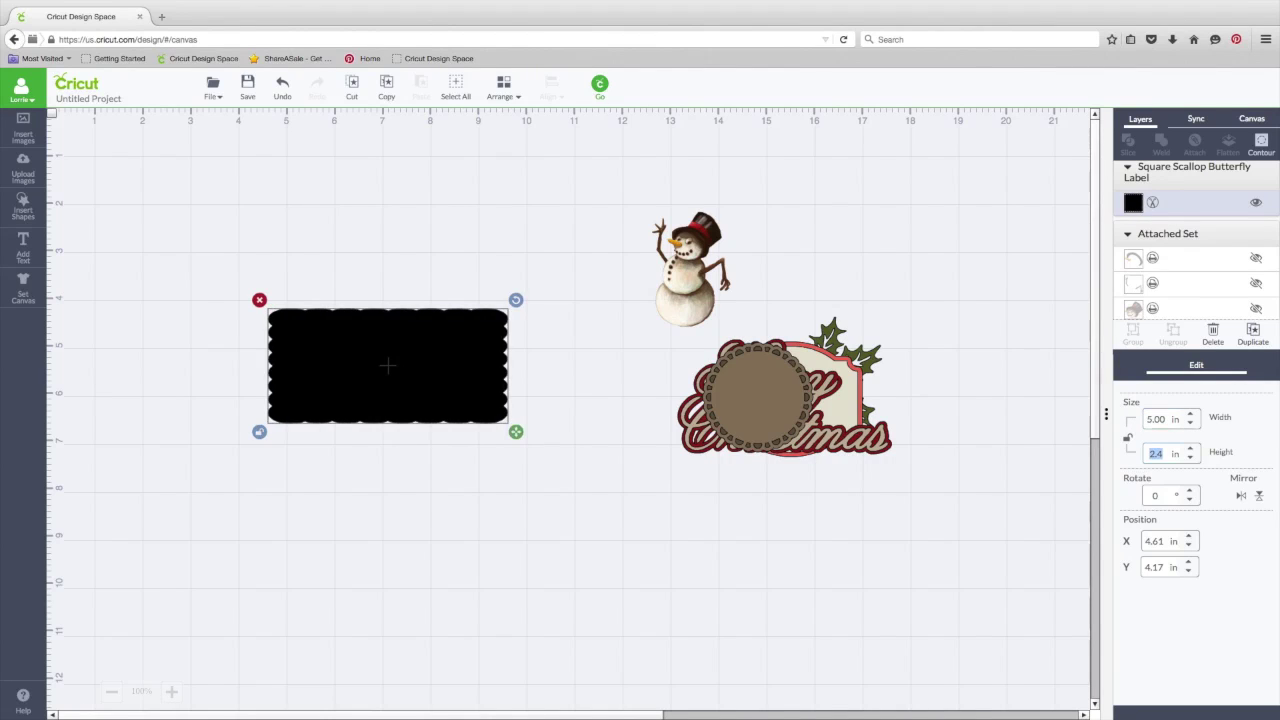
{"action": "type", "text": "5.00"}
{"action": "key", "text": "Return"}
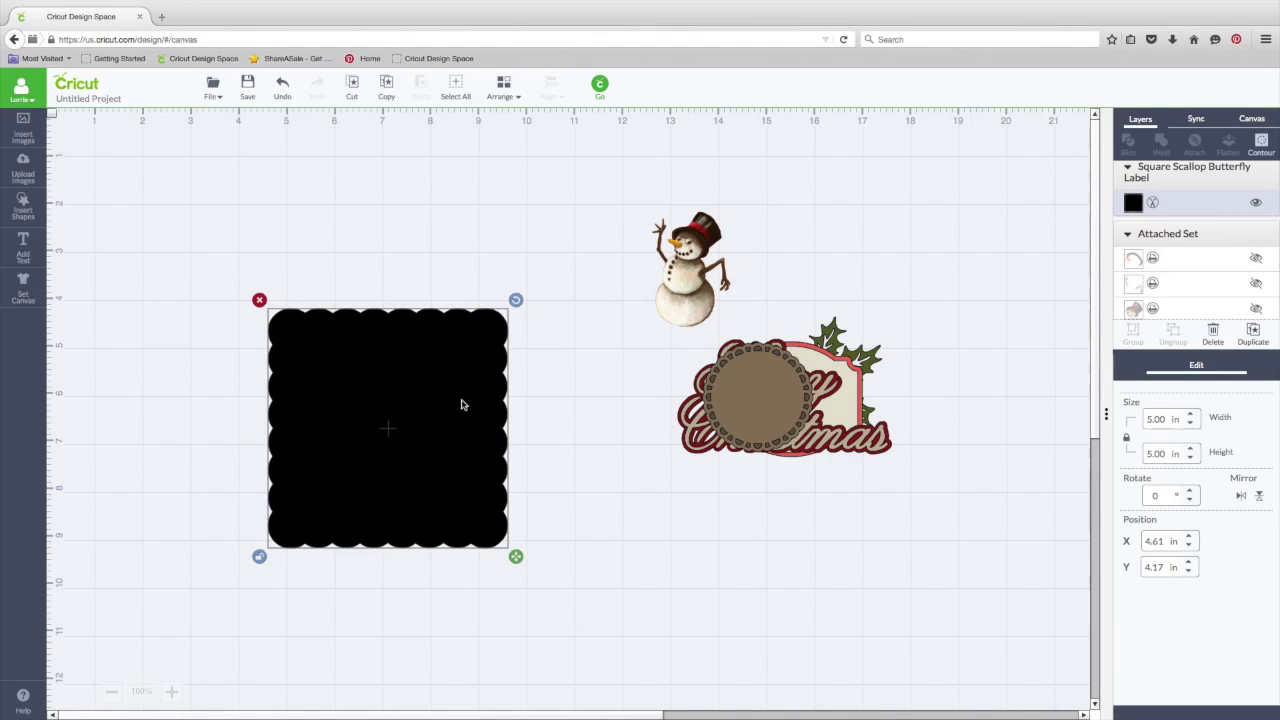
Step: Move the black scallop square lower on the canvas, then duplicate it and set the copy aside over the other images
{"action": "left_click_drag", "start_coordinate": [463, 403], "coordinate": [456, 537]}
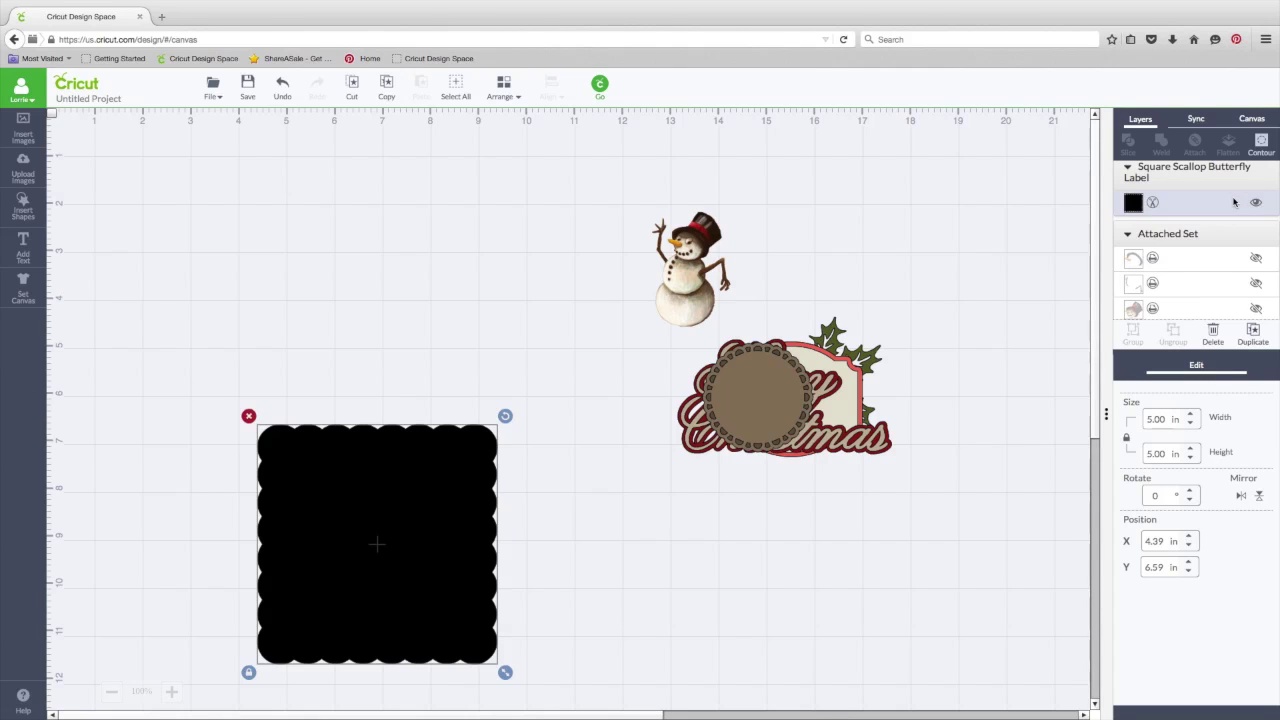
{"action": "left_click", "coordinate": [1253, 333]}
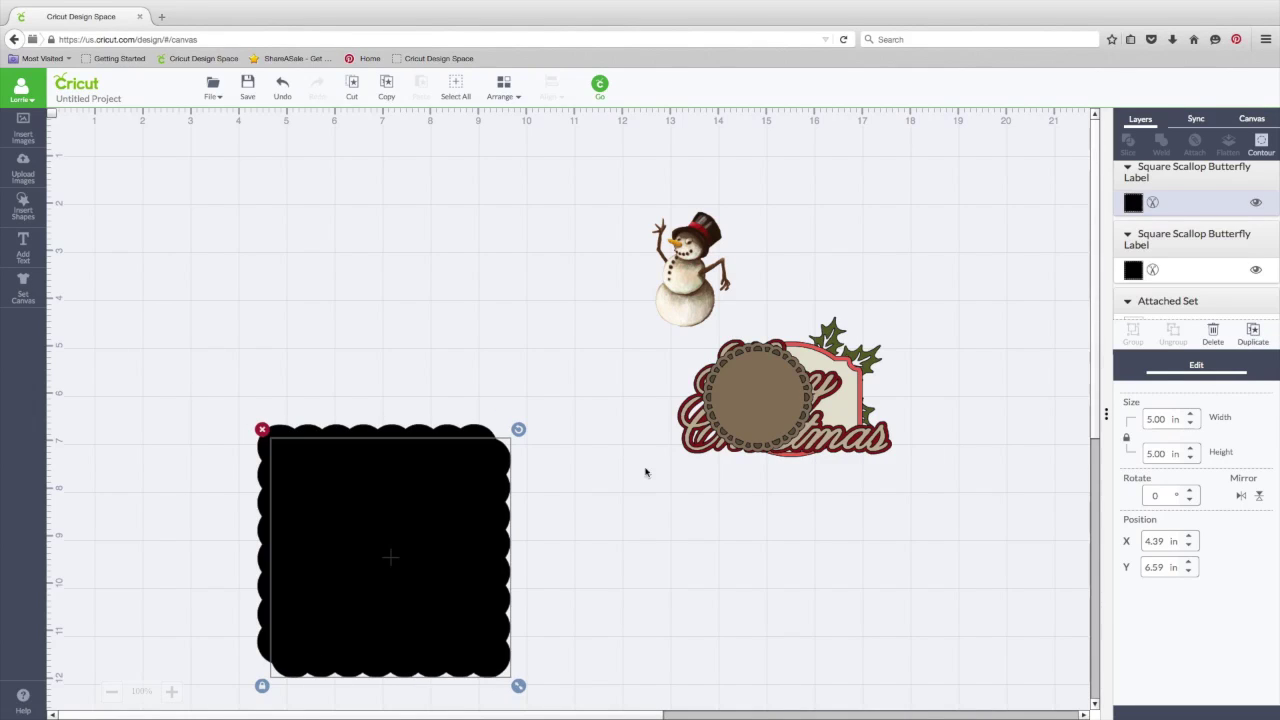
{"action": "left_click_drag", "start_coordinate": [477, 483], "coordinate": [920, 306]}
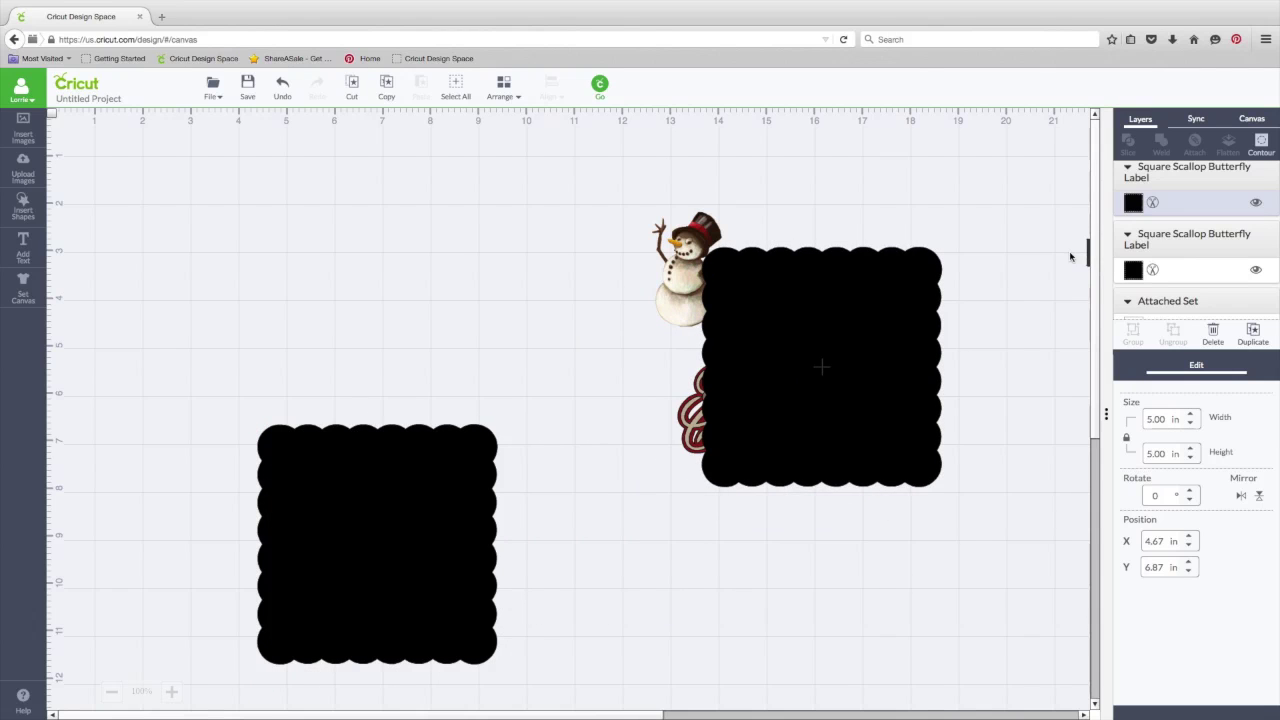
Step: Duplicate the original black scallop square again and place this copy directly above it with a small gap
{"action": "left_click", "coordinate": [343, 540]}
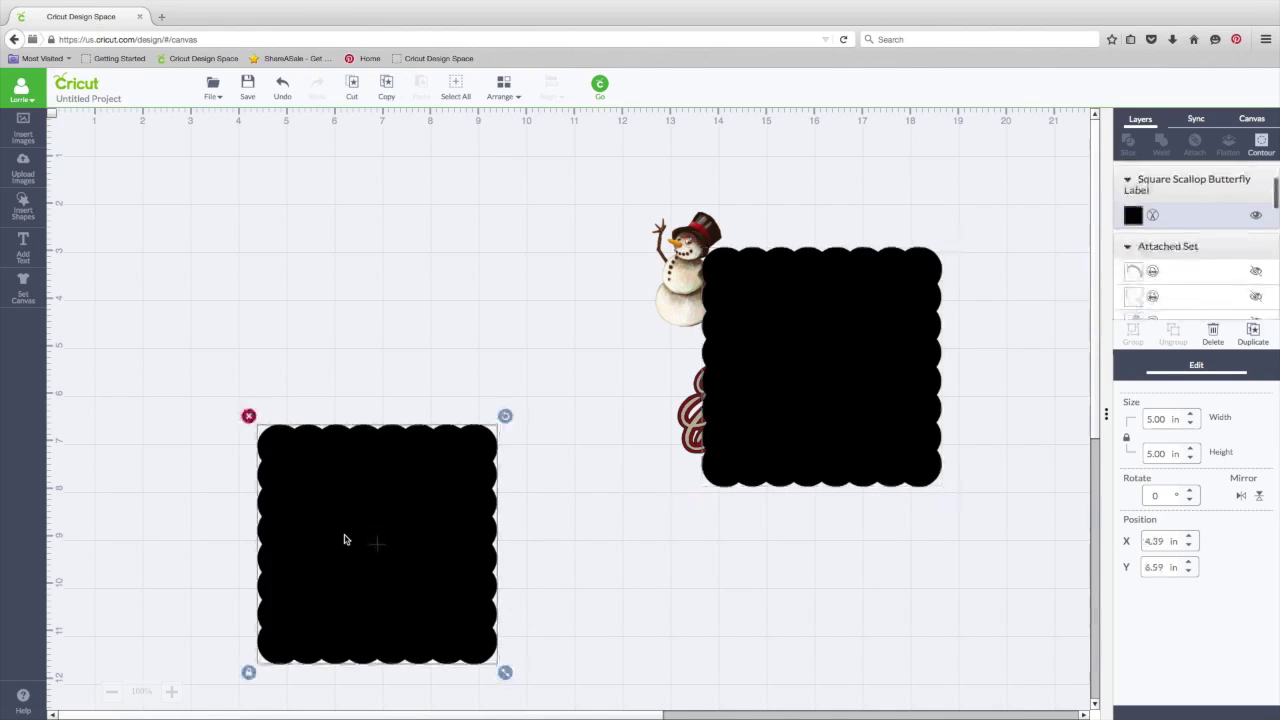
{"action": "left_click", "coordinate": [1253, 332]}
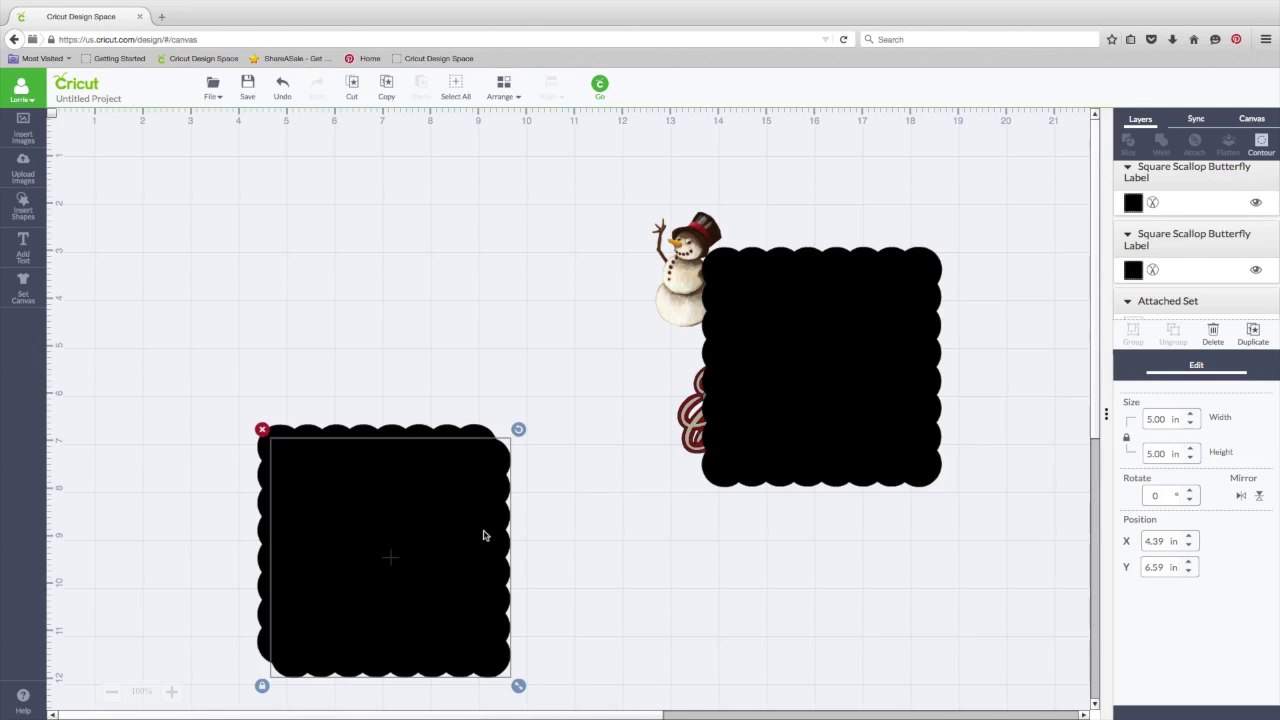
{"action": "left_click_drag", "start_coordinate": [483, 535], "coordinate": [472, 203]}
Step: Align the two stacked scallop squares with Center Horizontally
{"action": "left_click_drag", "start_coordinate": [166, 133], "coordinate": [539, 678]}
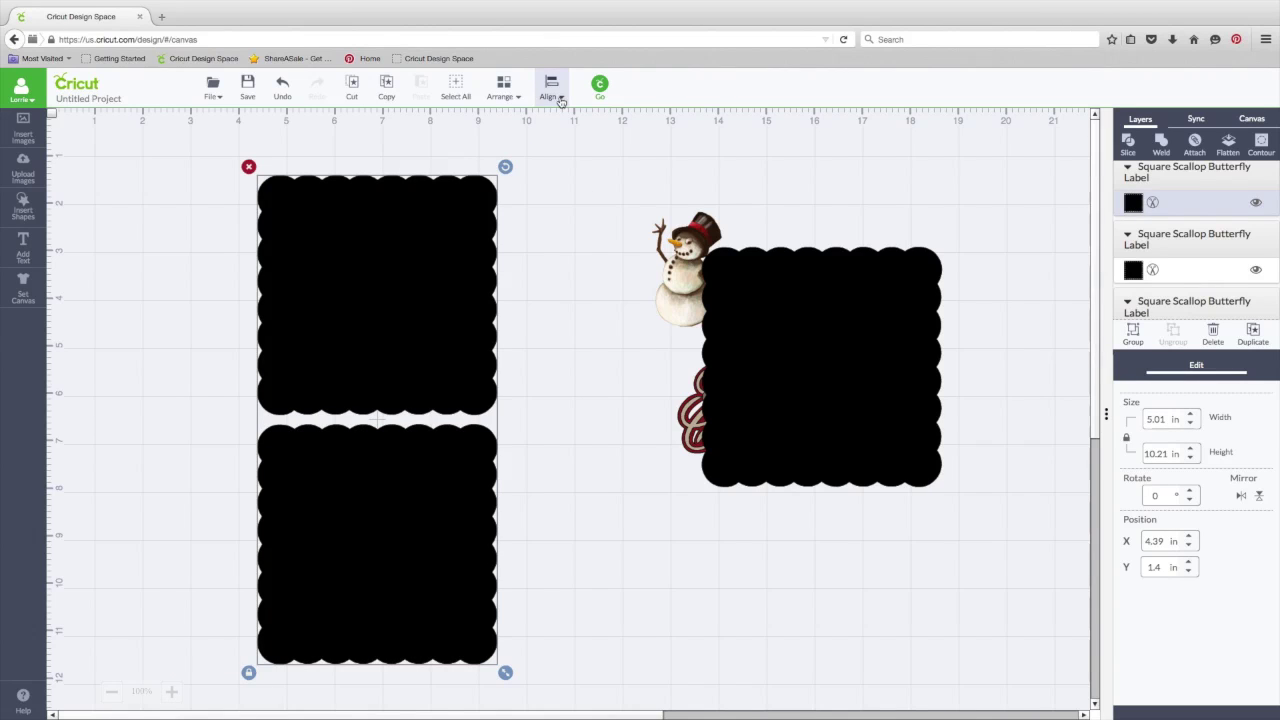
{"action": "left_click", "coordinate": [561, 100]}
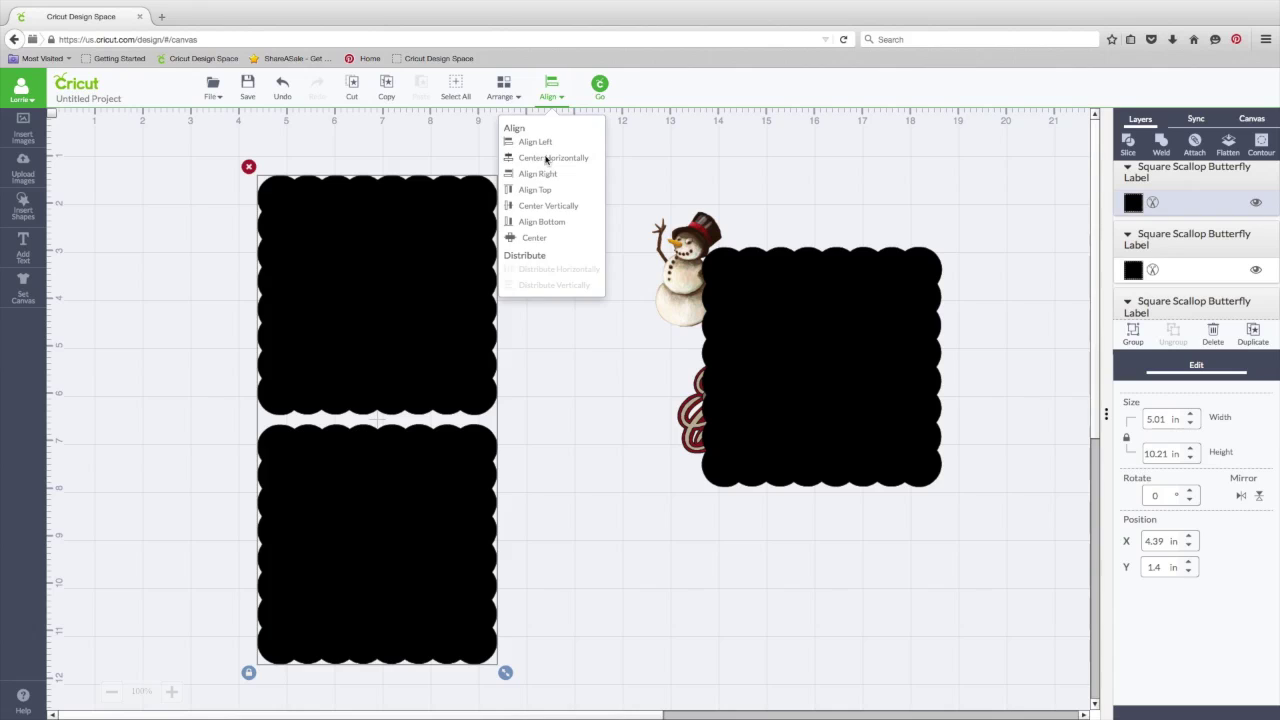
{"action": "left_click", "coordinate": [546, 158]}
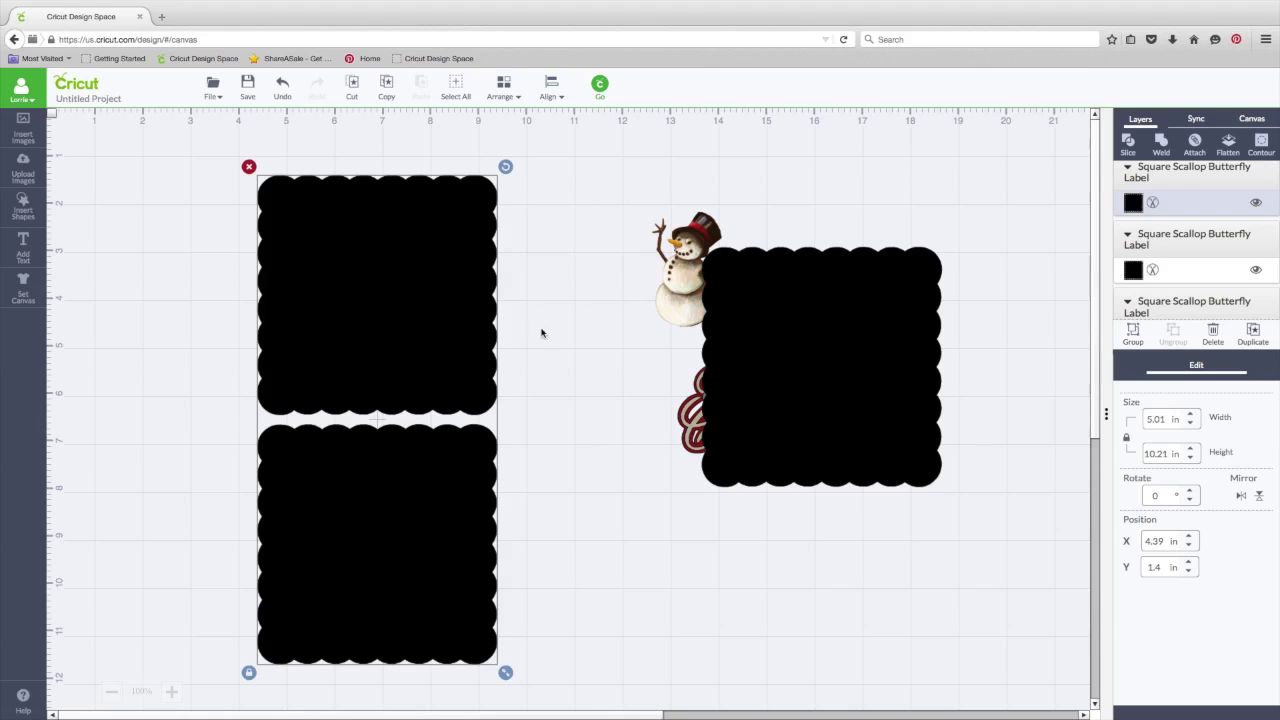
{"action": "left_click", "coordinate": [566, 404]}
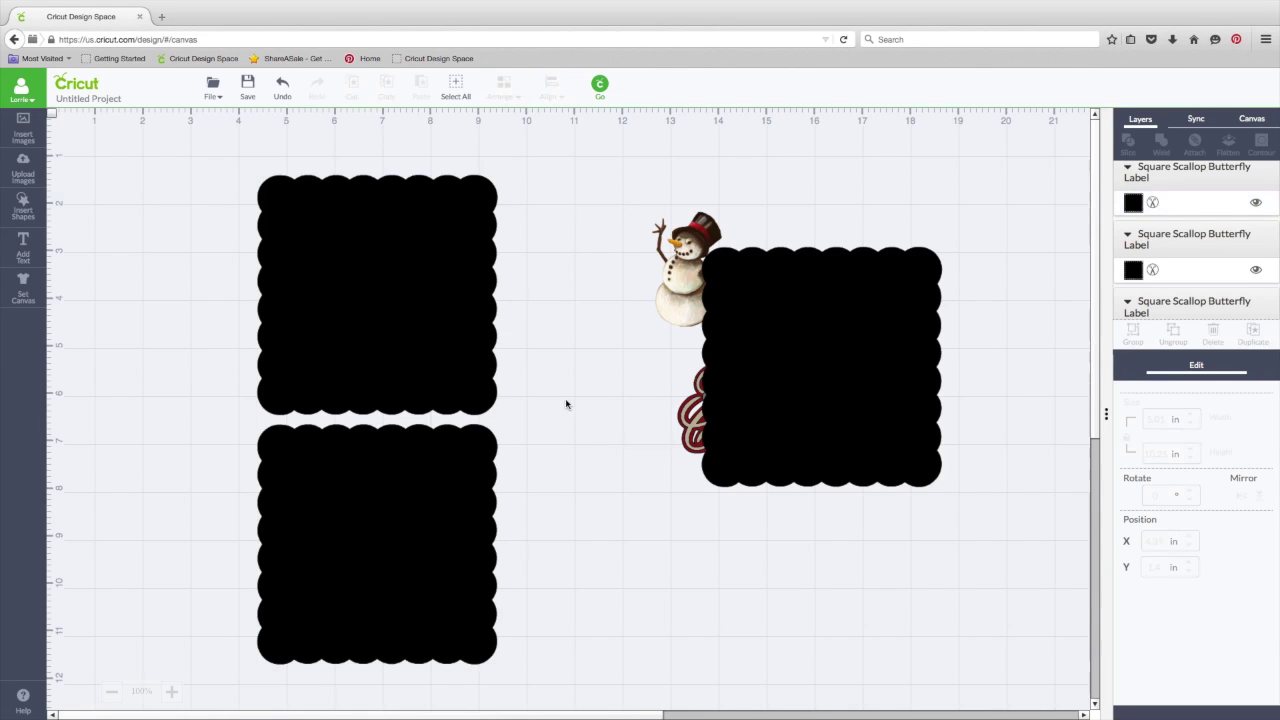
Step: Nudge the upper scallop square down to Y 1.7 in so its lower scallops slightly overlap the square beneath
{"action": "left_click", "coordinate": [400, 268]}
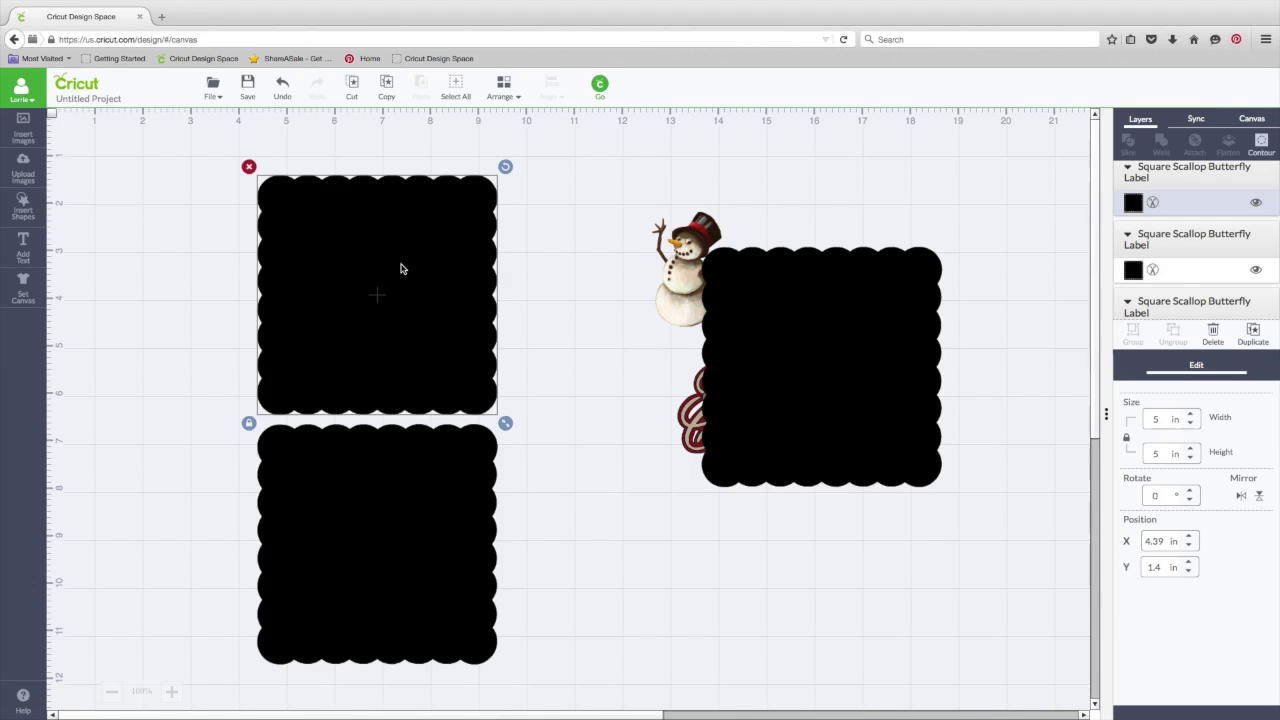
{"action": "key", "text": "Down"}
{"action": "key", "text": "Down"}
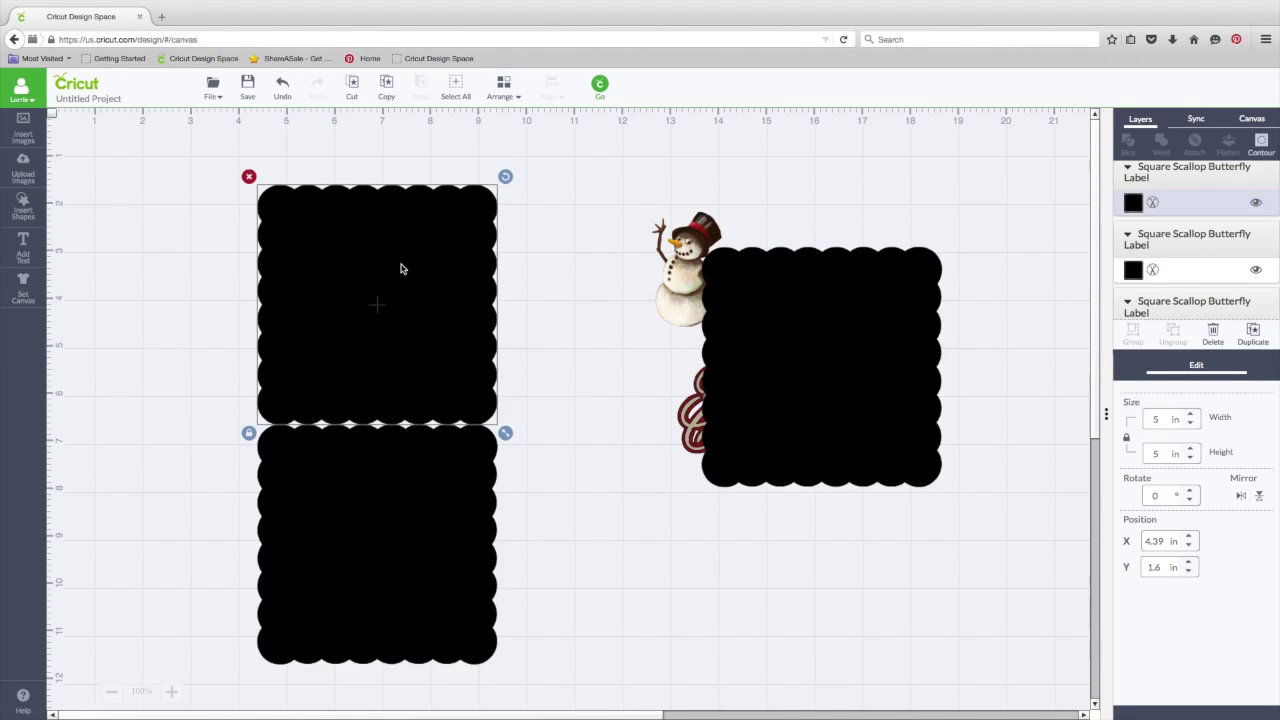
{"action": "key", "text": "Down"}
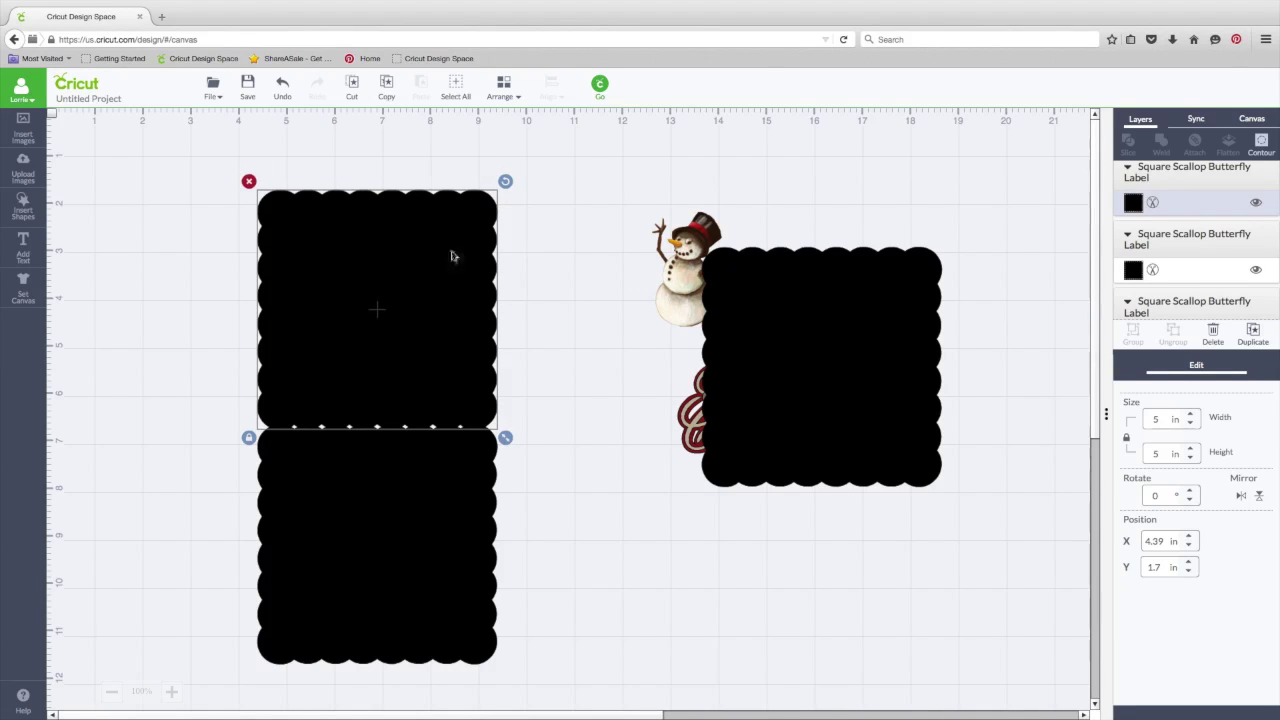
{"action": "left_click", "coordinate": [593, 443]}
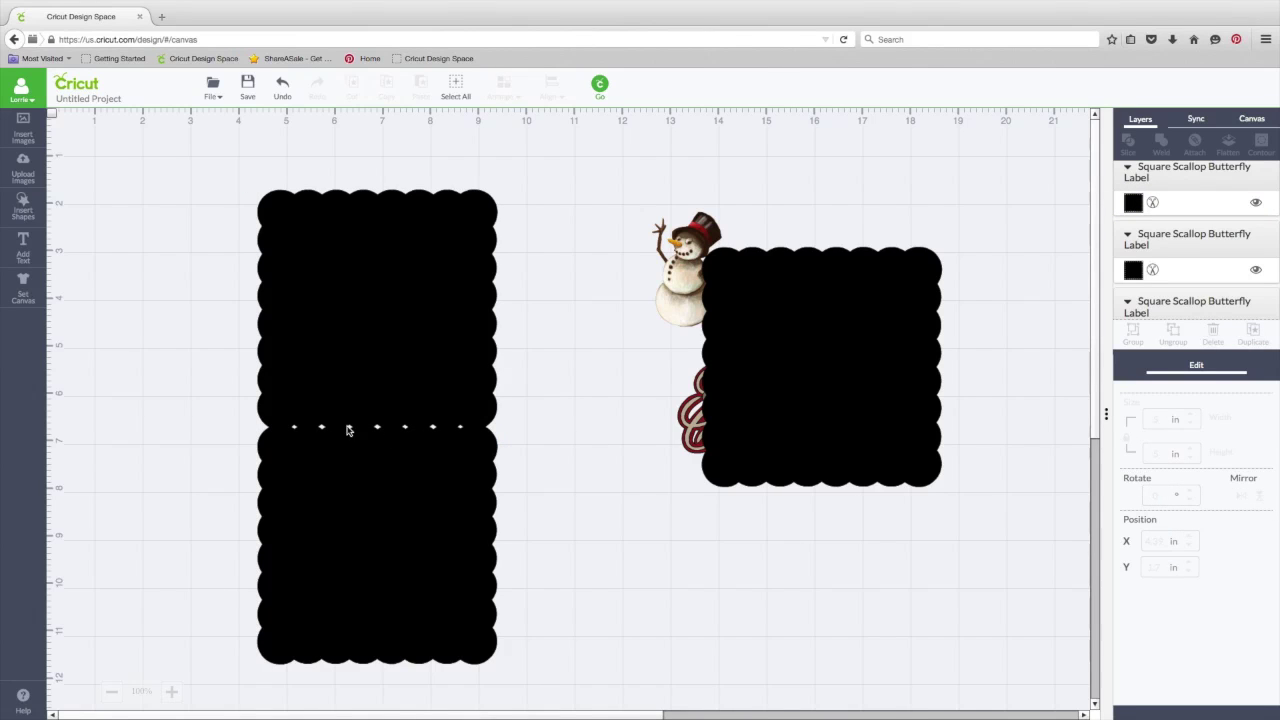
Step: Weld the two stacked scallop squares into a single card base
{"action": "left_click_drag", "start_coordinate": [184, 134], "coordinate": [547, 696]}
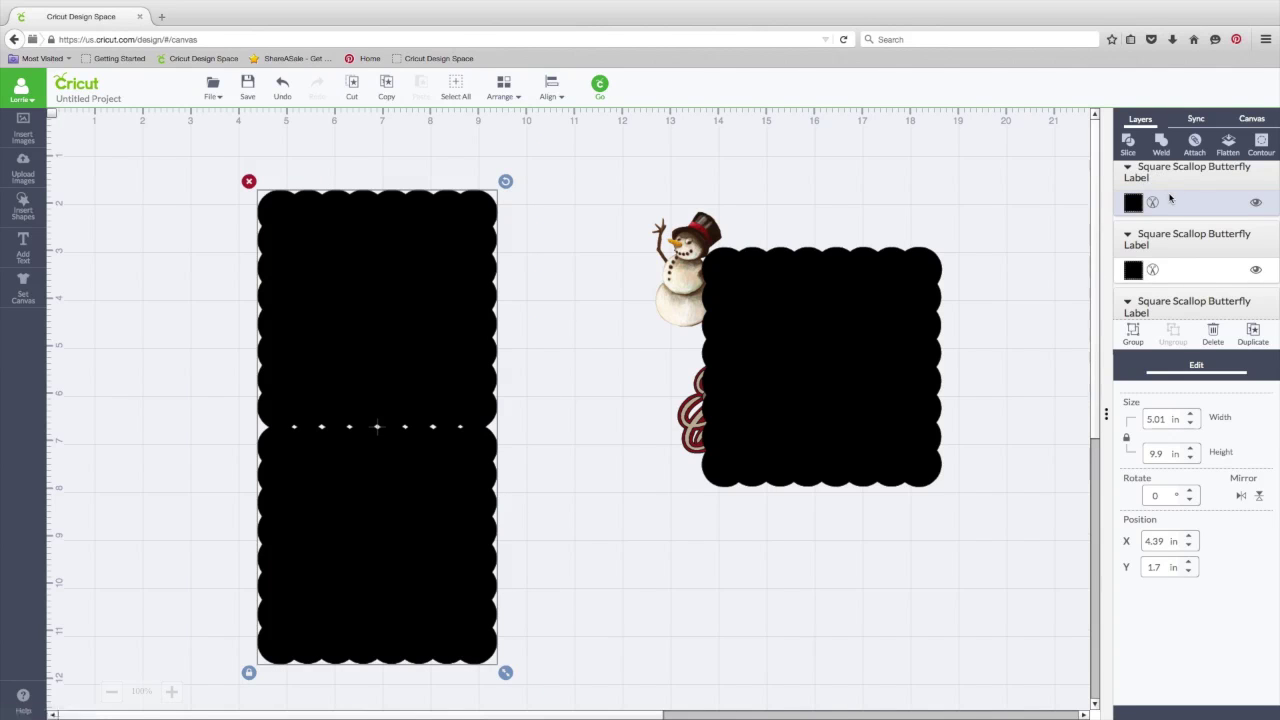
{"action": "left_click", "coordinate": [1163, 146]}
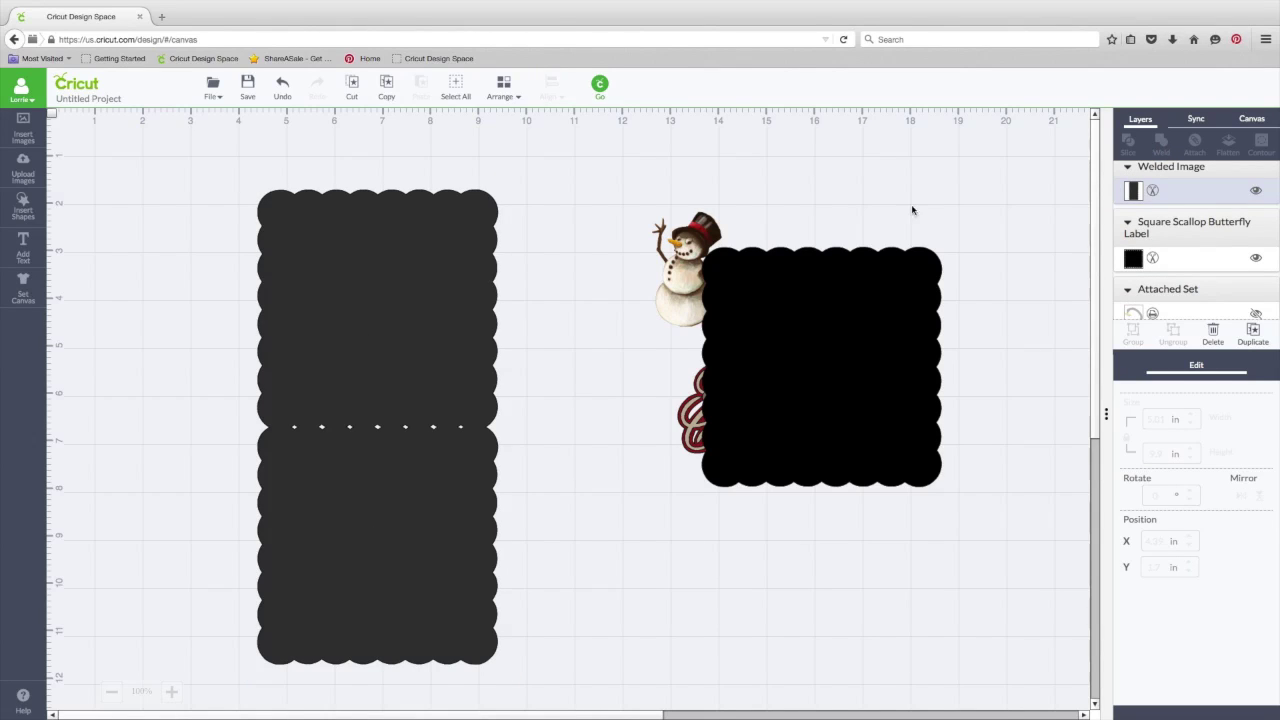
Step: Colour the welded card base dark red (#730e0e) and move it to about X 1.07 in, Y 0.55 in
{"action": "left_click", "coordinate": [1133, 192]}
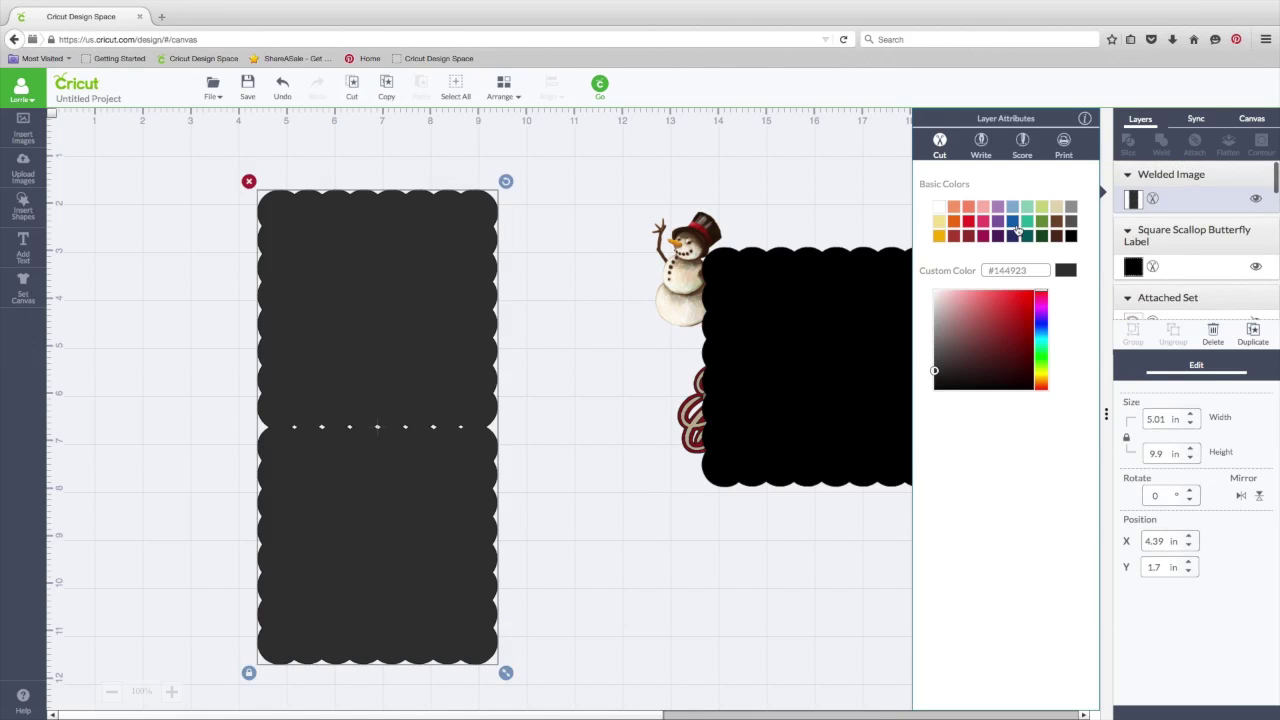
{"action": "left_click", "coordinate": [1021, 344]}
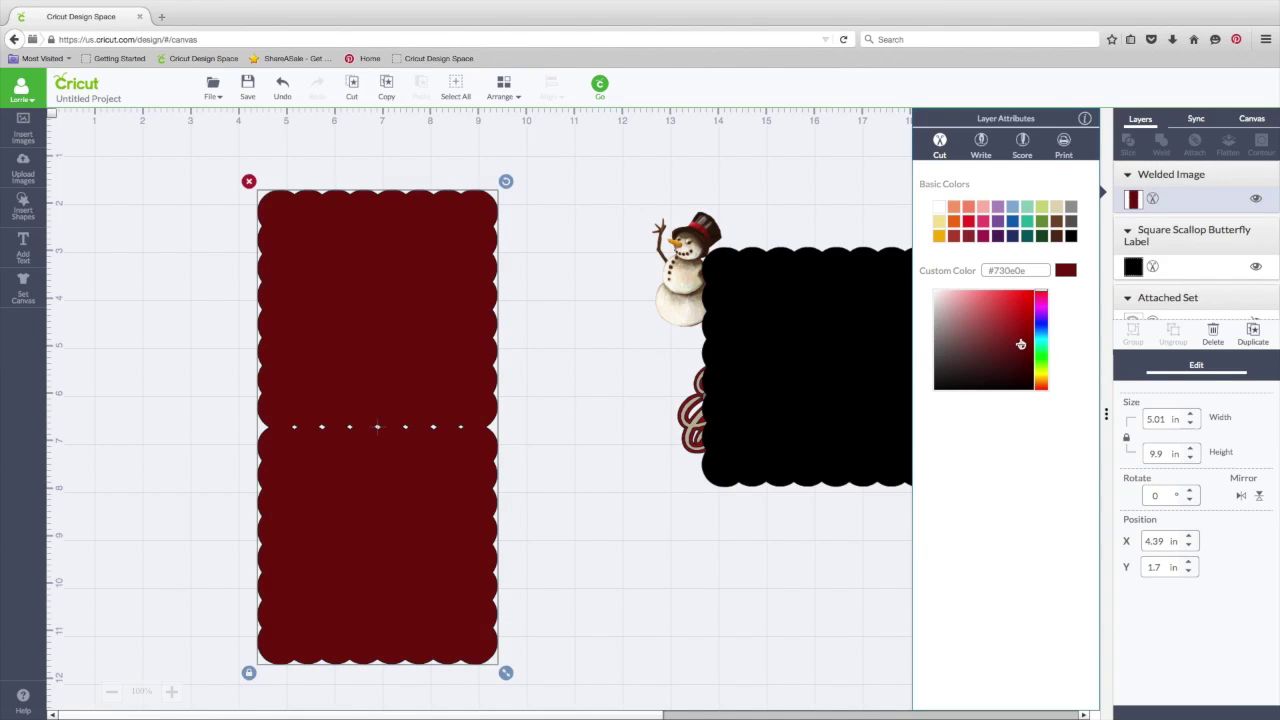
{"action": "left_click", "coordinate": [817, 146]}
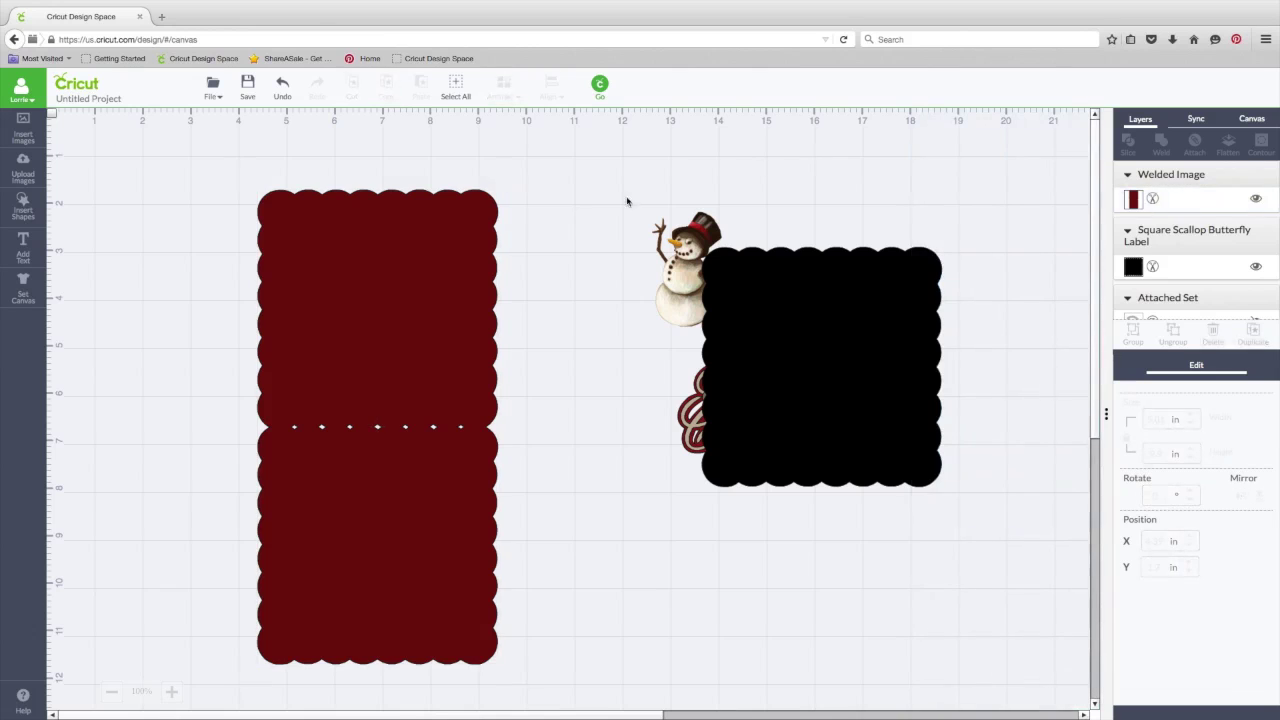
{"action": "left_click_drag", "start_coordinate": [415, 283], "coordinate": [223, 209]}
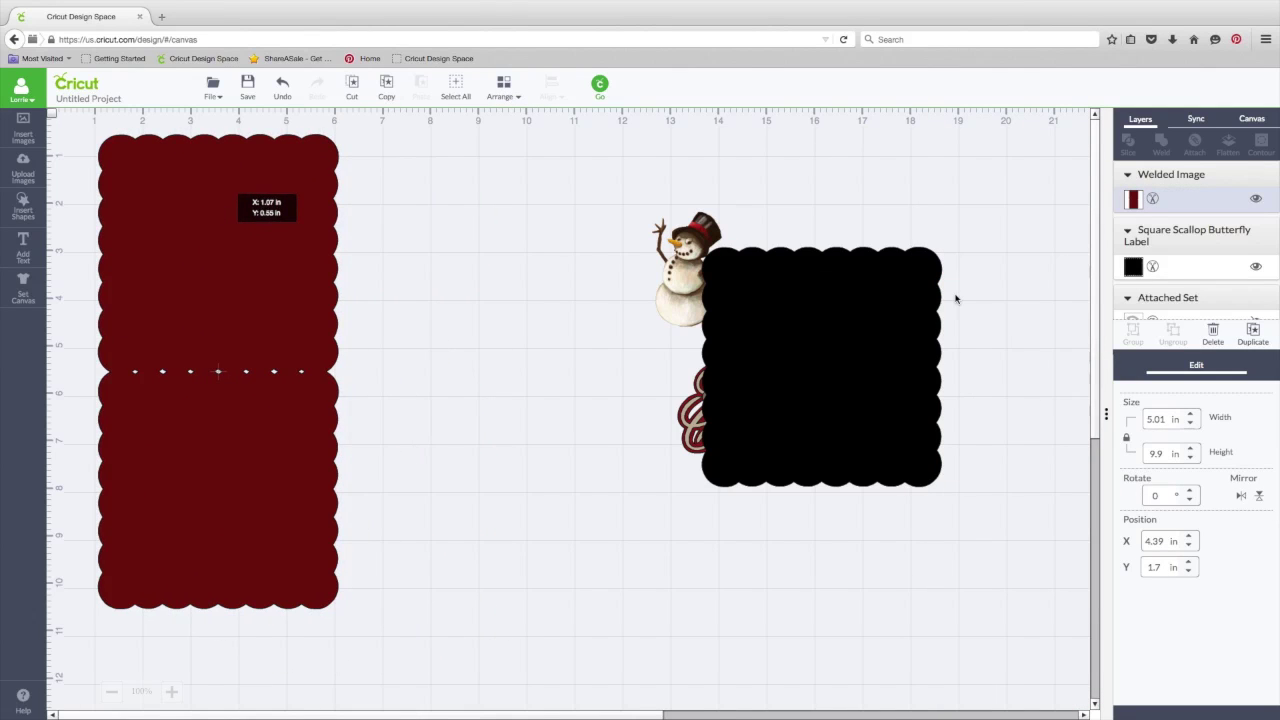
Step: Move the remaining black scallop square beside the card base, resize it to 4.5 by 4.5 in and colour it brown
{"action": "left_click_drag", "start_coordinate": [877, 299], "coordinate": [553, 299]}
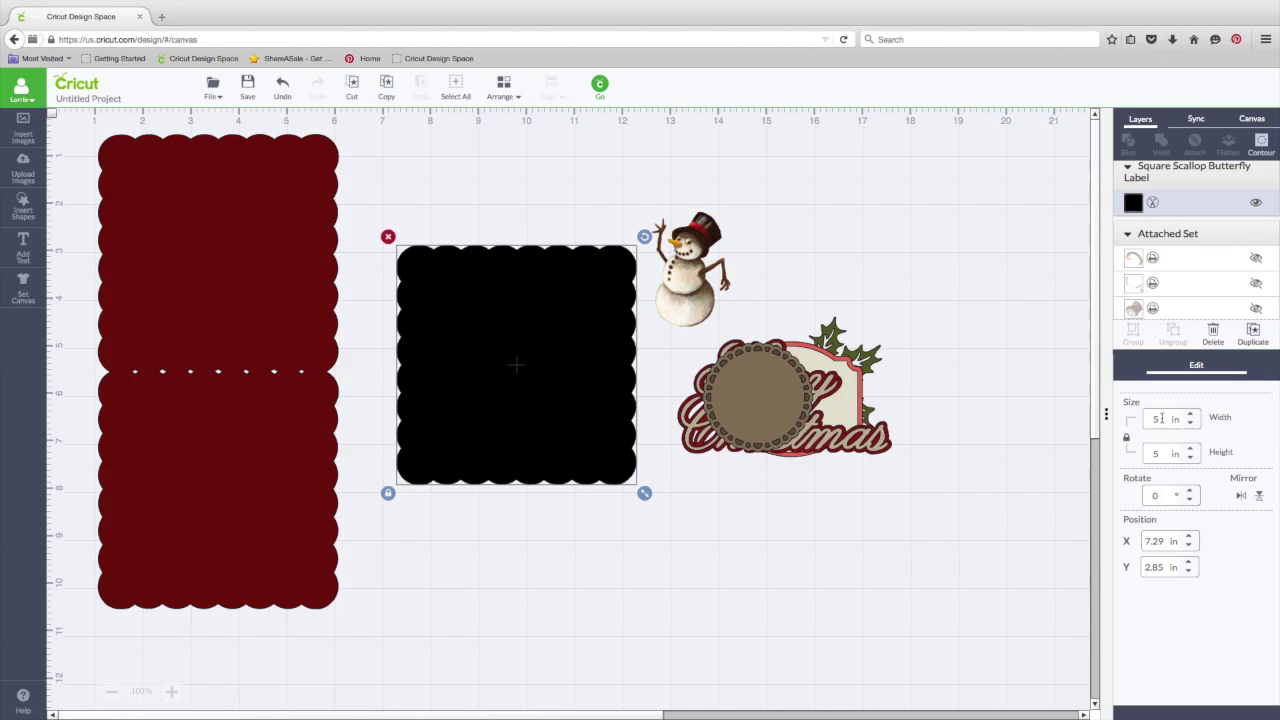
{"action": "left_click", "coordinate": [1126, 439]}
{"action": "left_click_drag", "start_coordinate": [1151, 418], "coordinate": [1139, 418]}
{"action": "key", "text": "Return"}
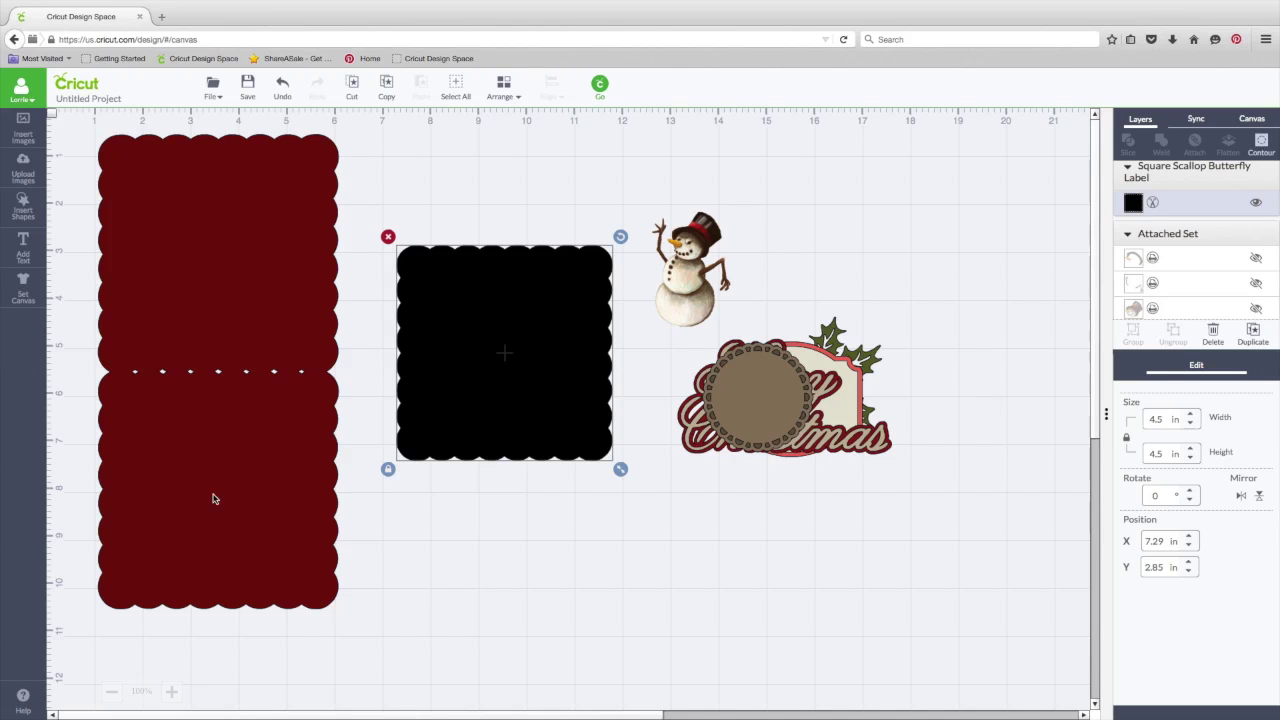
{"action": "left_click", "coordinate": [1134, 203]}
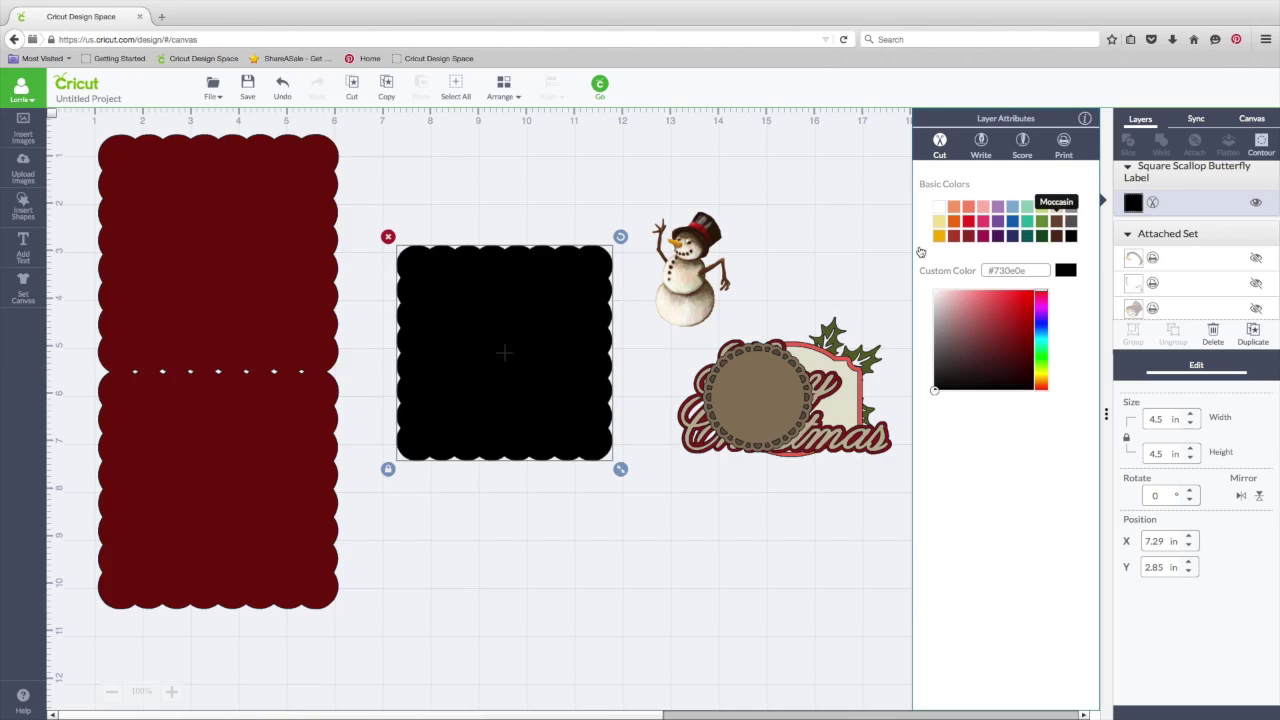
{"action": "left_click", "coordinate": [1057, 221]}
Step: Bring the brown scallop square in front of the card base and centre it on the lower half at about X 1.35 in, Y 5.74 in
{"action": "left_click_drag", "start_coordinate": [449, 378], "coordinate": [369, 470]}
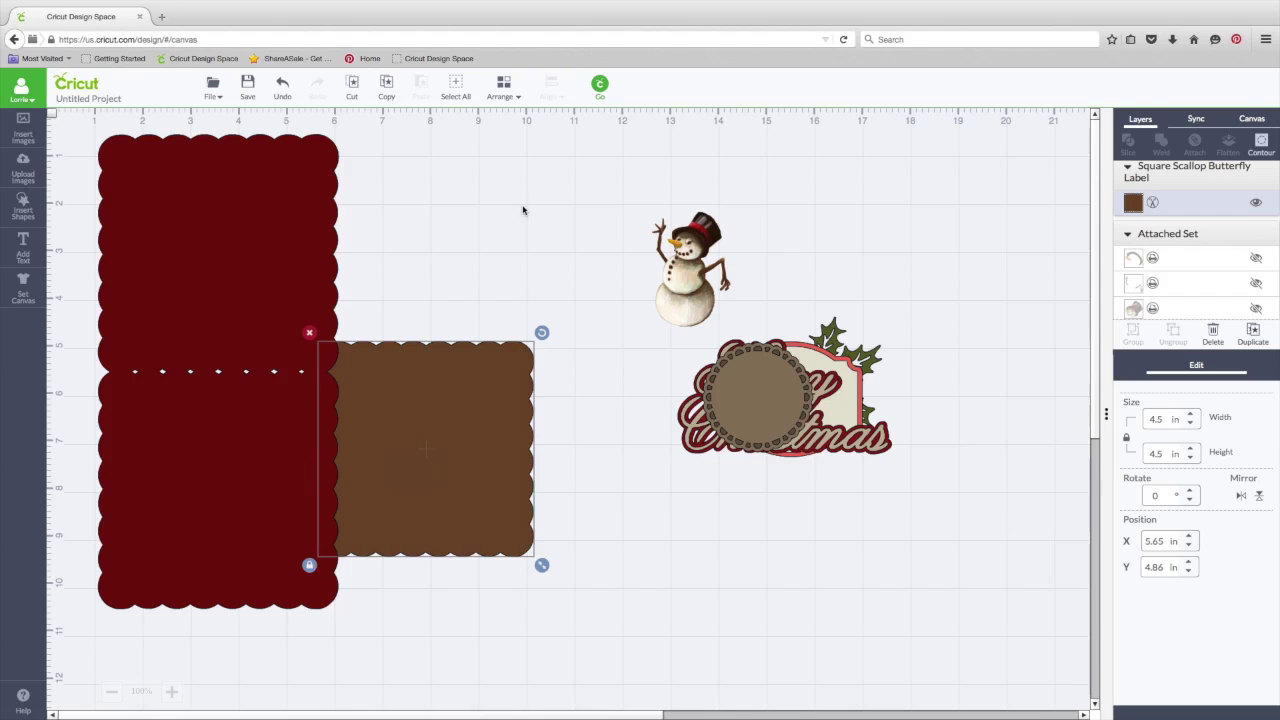
{"action": "left_click", "coordinate": [503, 86]}
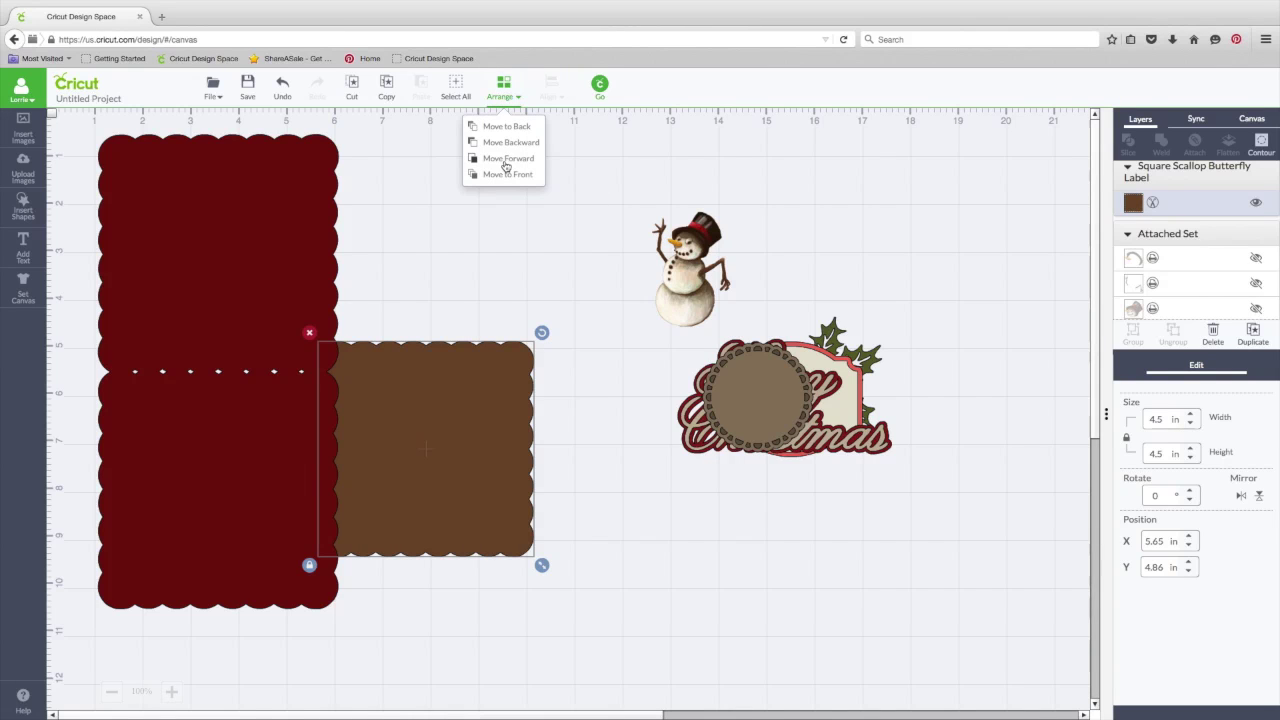
{"action": "left_click", "coordinate": [506, 163]}
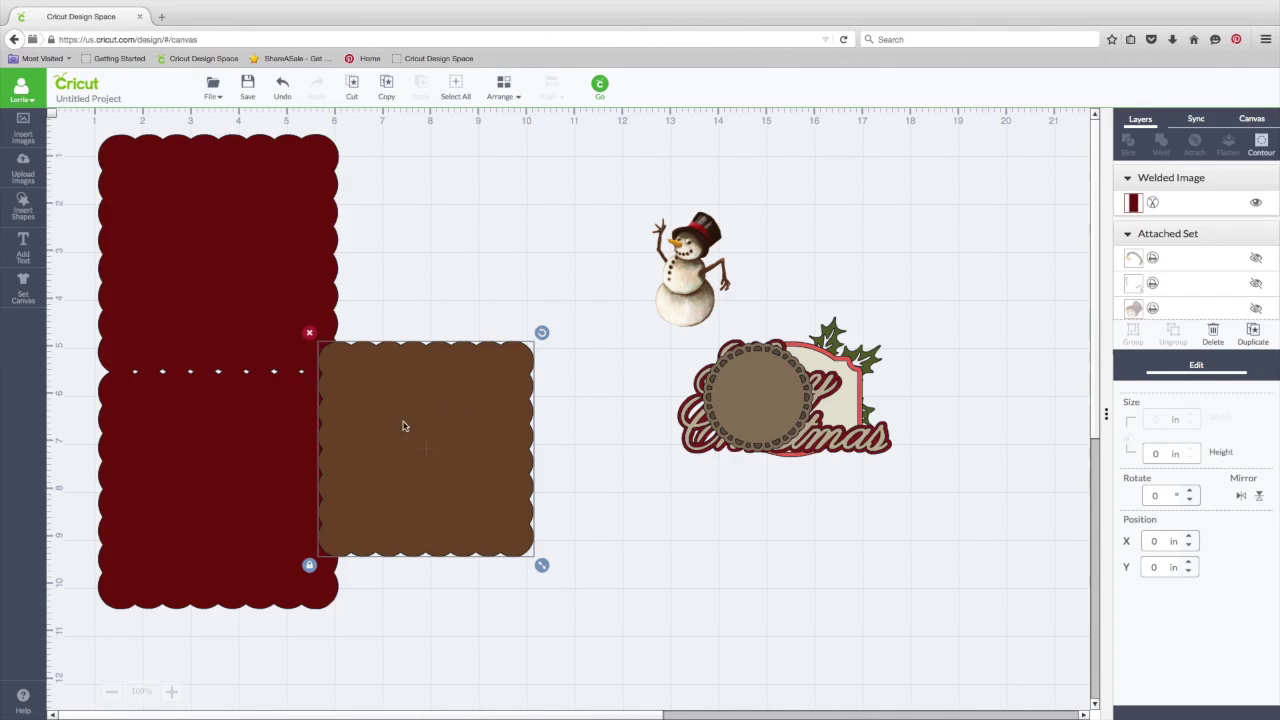
{"action": "left_click_drag", "start_coordinate": [403, 426], "coordinate": [214, 463]}
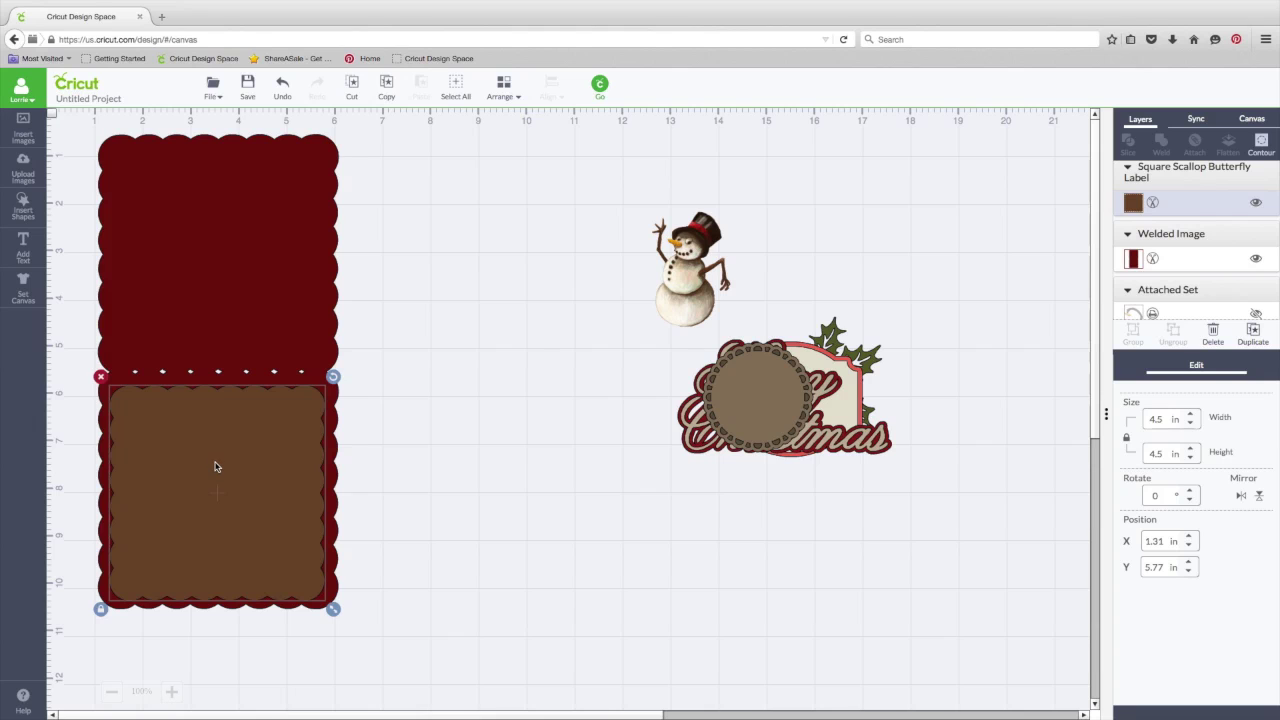
{"action": "left_click_drag", "start_coordinate": [214, 466], "coordinate": [218, 466]}
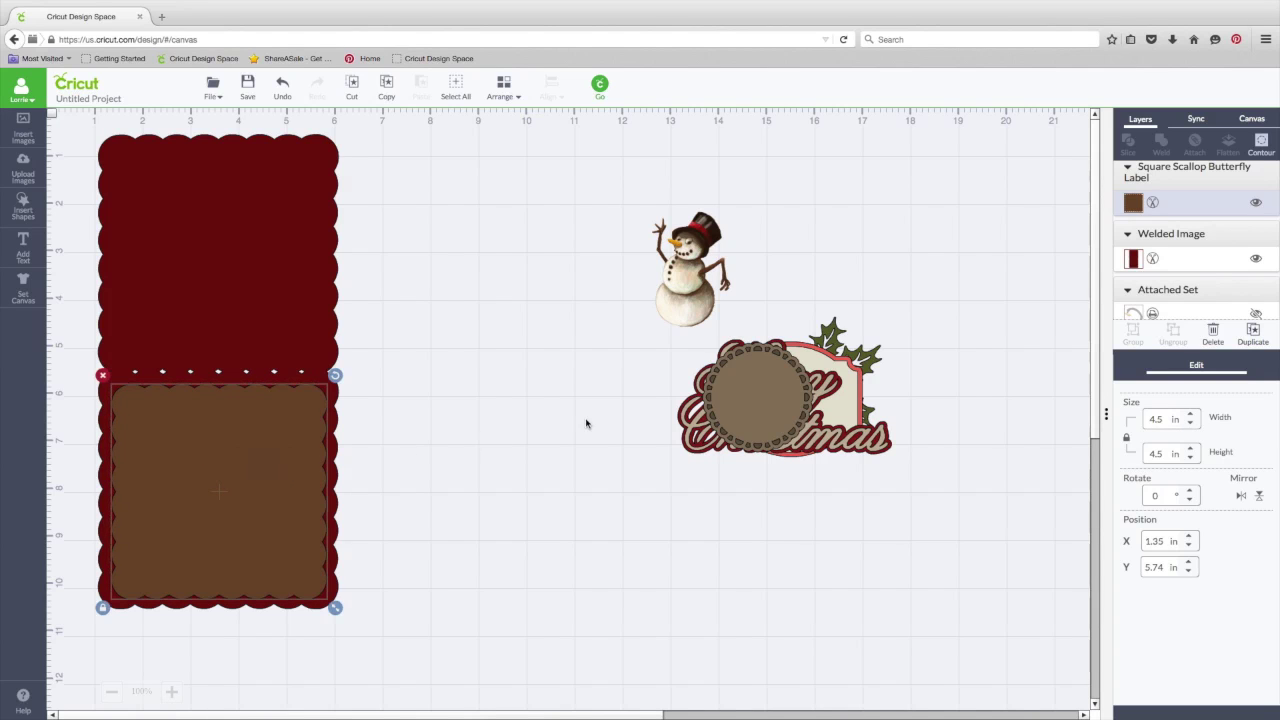
Step: Move the Circle Scallop Edge Label off the Merry Christmas phrase onto empty canvas and unhide its bottom layer
{"action": "left_click_drag", "start_coordinate": [732, 397], "coordinate": [528, 332]}
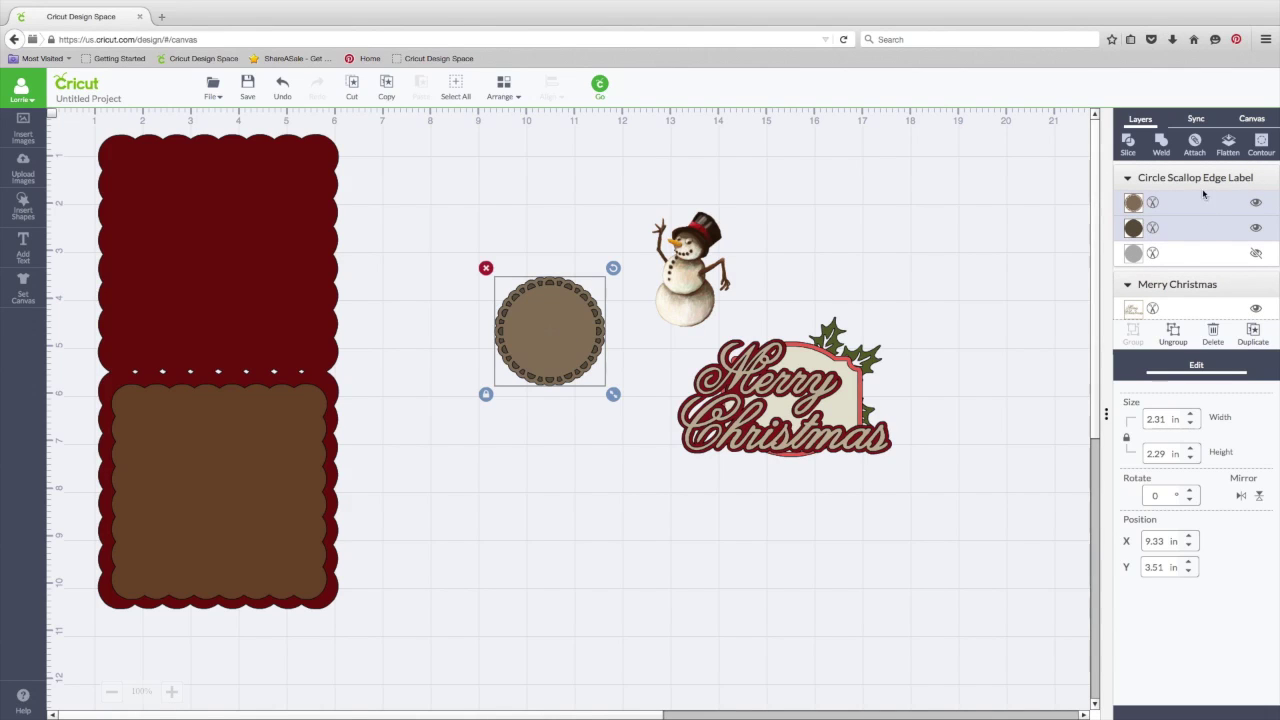
{"action": "left_click", "coordinate": [1256, 256]}
{"action": "scroll", "coordinate": [1256, 258], "scroll_direction": "down", "scroll_amount": 1}
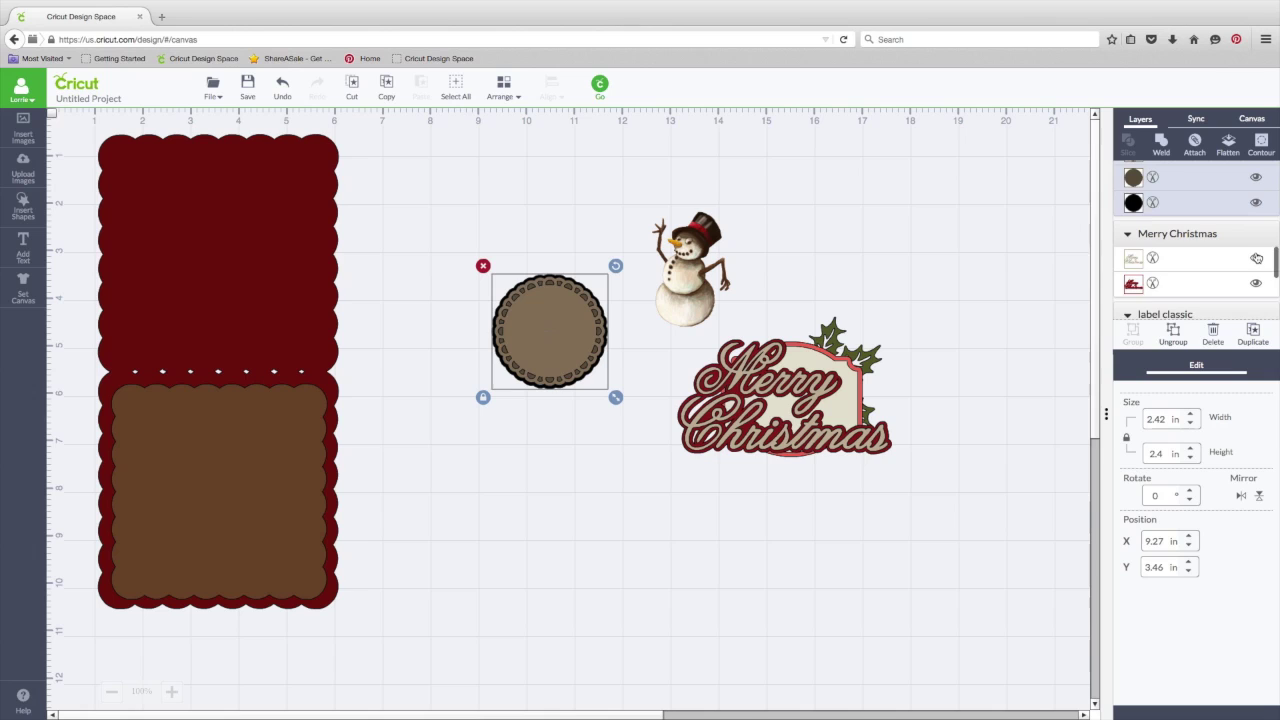
{"action": "scroll", "coordinate": [1180, 270], "scroll_direction": "up", "scroll_amount": 2}
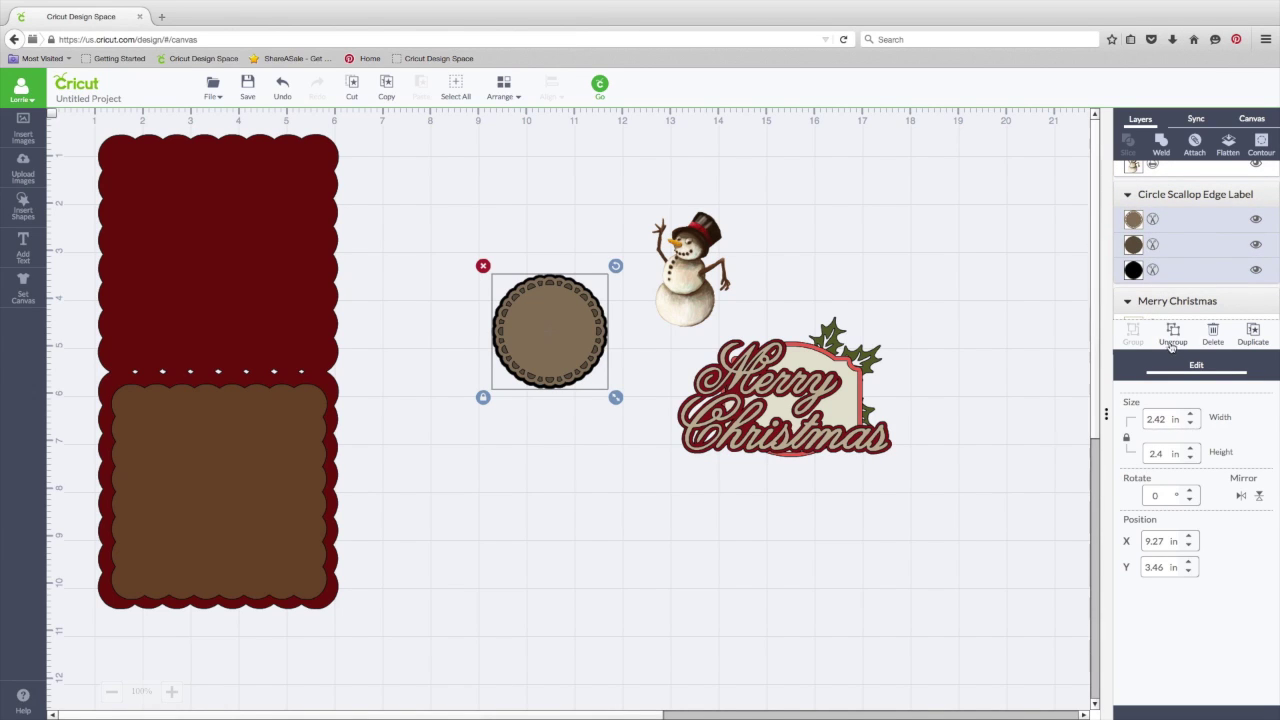
Step: Ungroup the Circle Scallop Edge Label and spread its lace-edged and dark brown circles away from the black one
{"action": "right_click", "coordinate": [556, 328]}
{"action": "left_click", "coordinate": [572, 345]}
{"action": "left_click", "coordinate": [559, 343]}
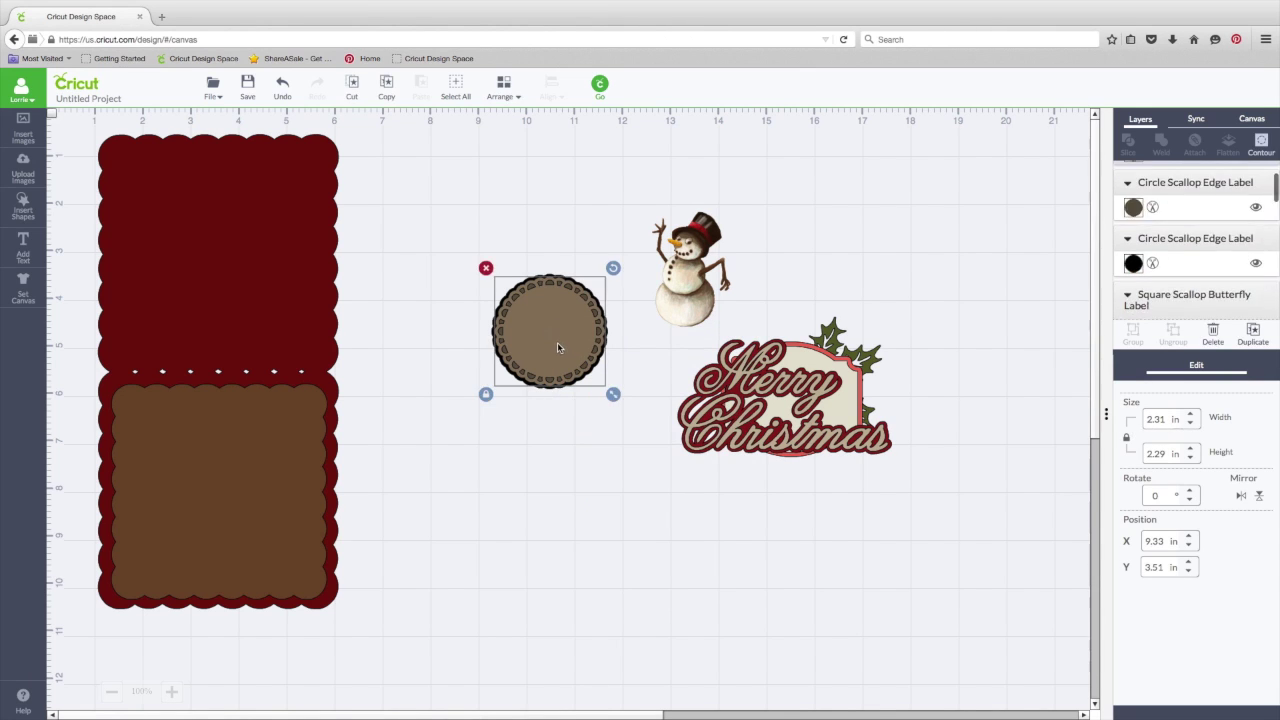
{"action": "left_click_drag", "start_coordinate": [558, 347], "coordinate": [540, 480]}
{"action": "left_click_drag", "start_coordinate": [540, 281], "coordinate": [492, 193]}
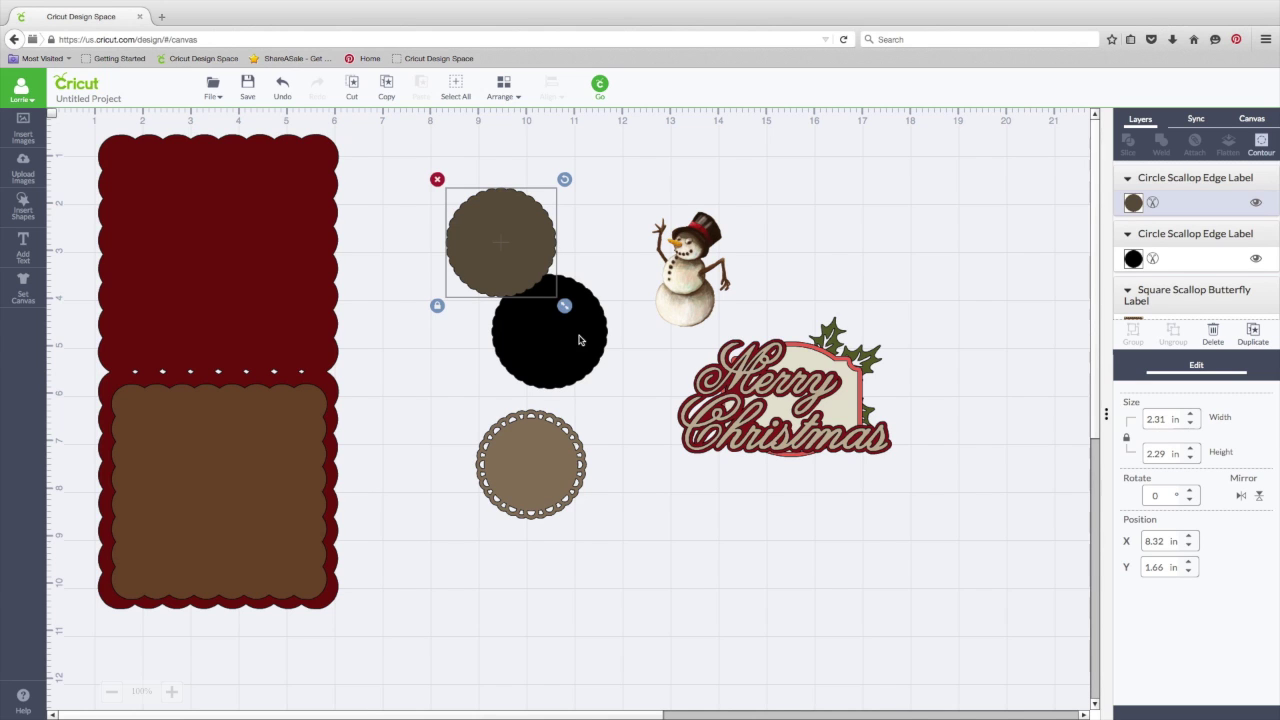
Step: Delete the black scallop circle and the light brown lace-edged circle
{"action": "left_click", "coordinate": [564, 343]}
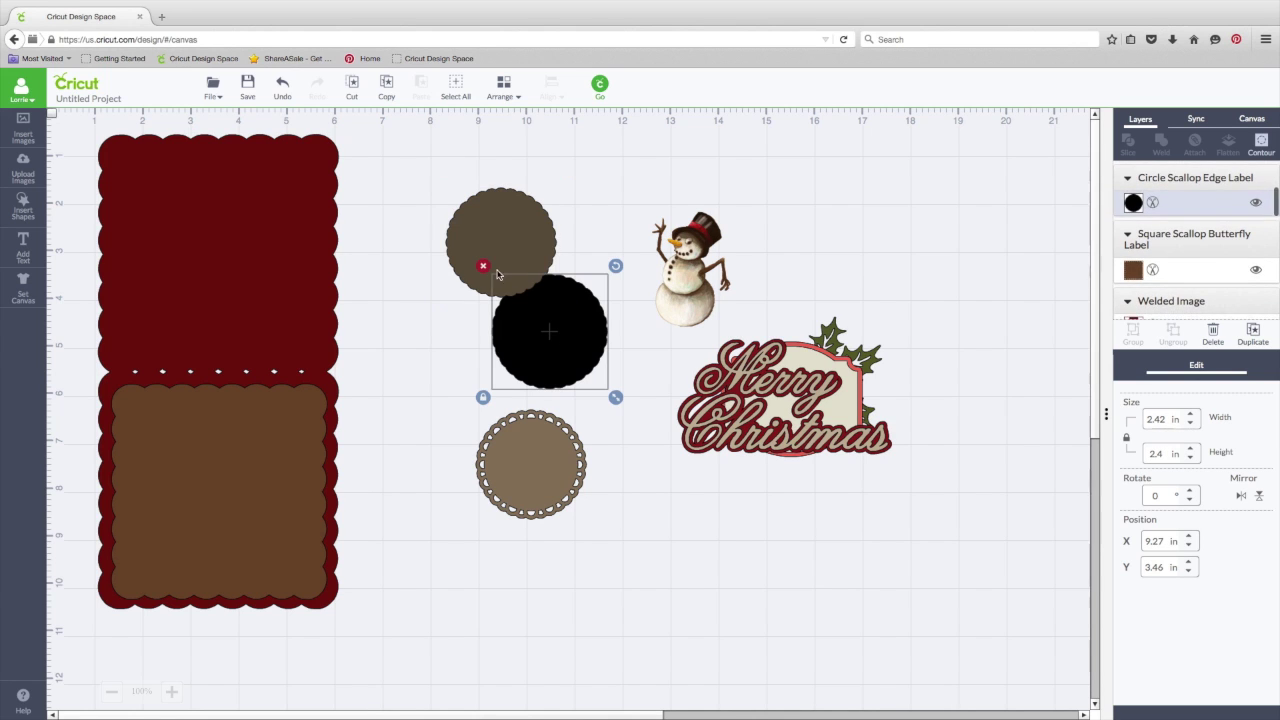
{"action": "key", "text": "Delete"}
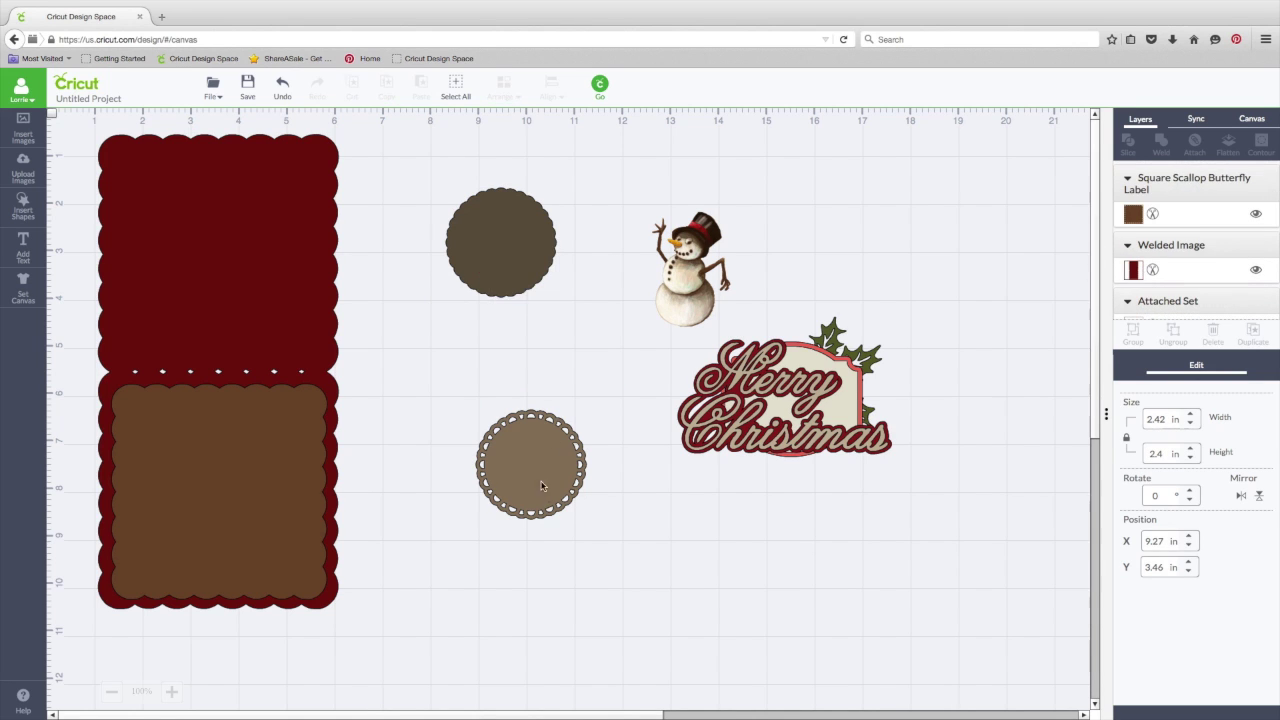
{"action": "left_click", "coordinate": [549, 435]}
{"action": "left_click", "coordinate": [467, 401]}
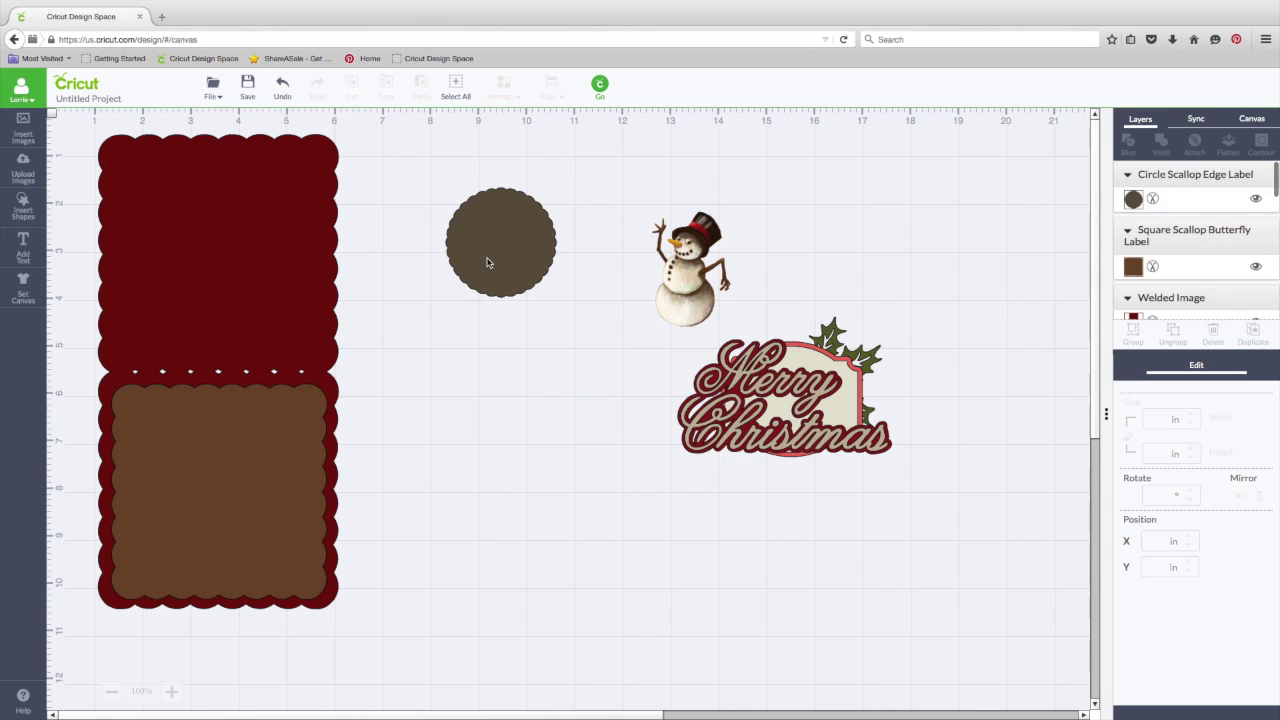
Step: Enlarge the dark brown scallop circle to about 3.7 by 3.67 in and centre it on the brown square at about X 1.76 in, Y 6.19 in
{"action": "left_click", "coordinate": [493, 264]}
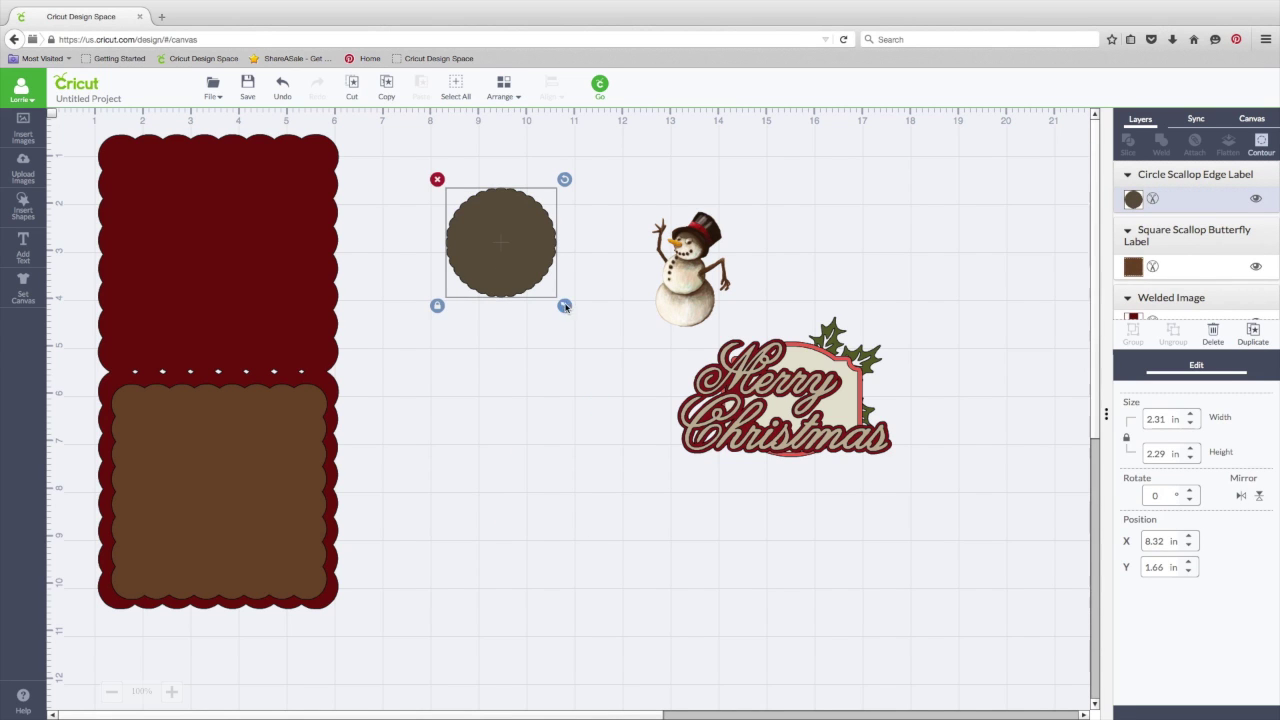
{"action": "left_click_drag", "start_coordinate": [564, 305], "coordinate": [650, 460]}
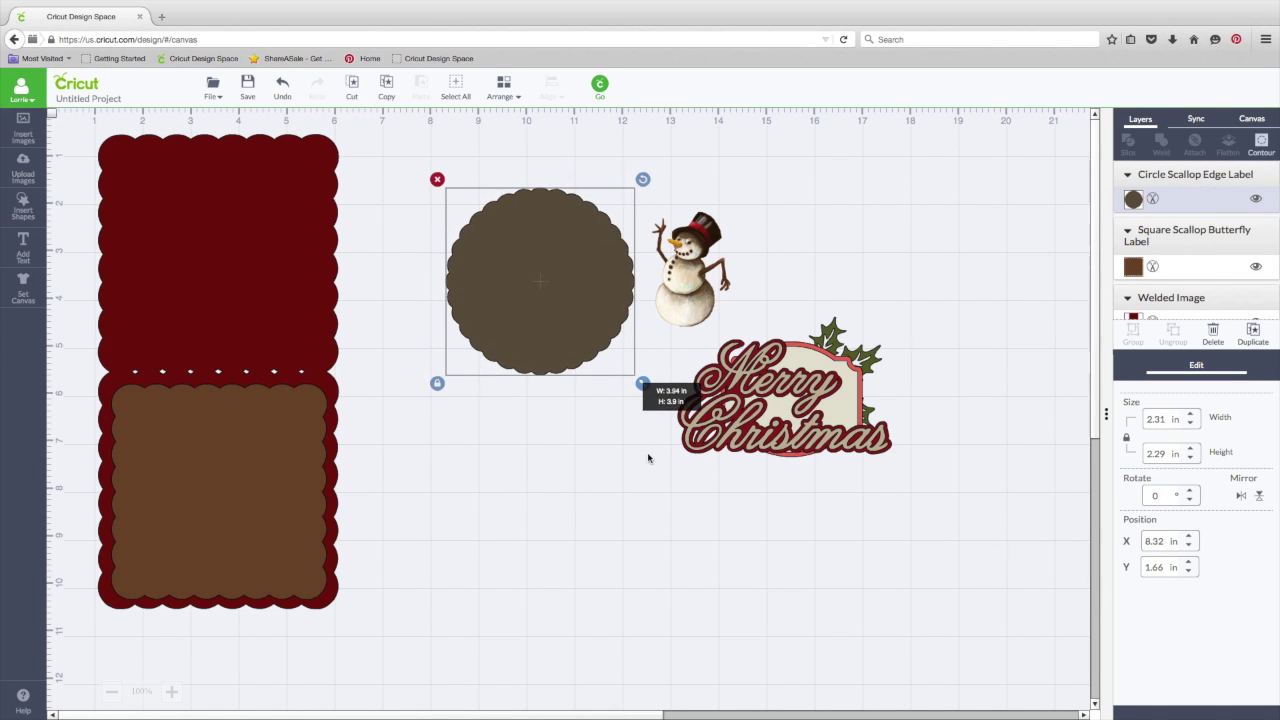
{"action": "left_click_drag", "start_coordinate": [551, 266], "coordinate": [178, 494]}
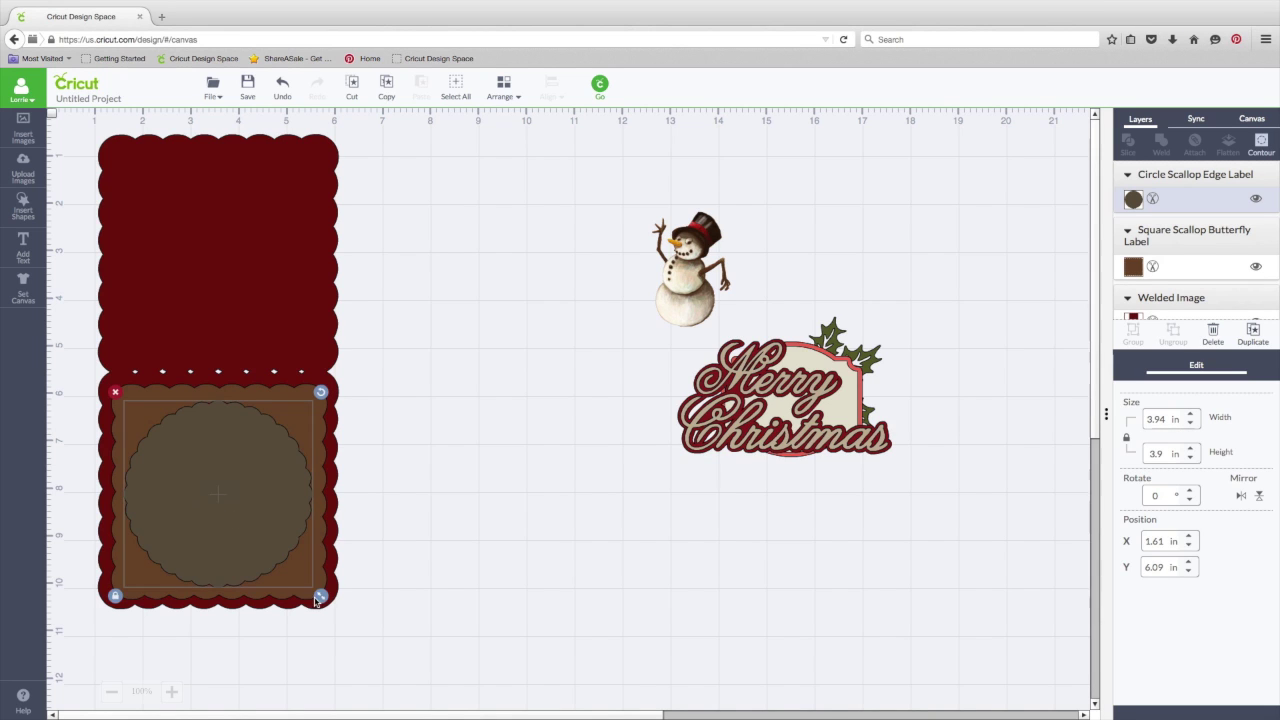
{"action": "left_click_drag", "start_coordinate": [318, 598], "coordinate": [308, 589]}
{"action": "left_click_drag", "start_coordinate": [251, 494], "coordinate": [266, 507]}
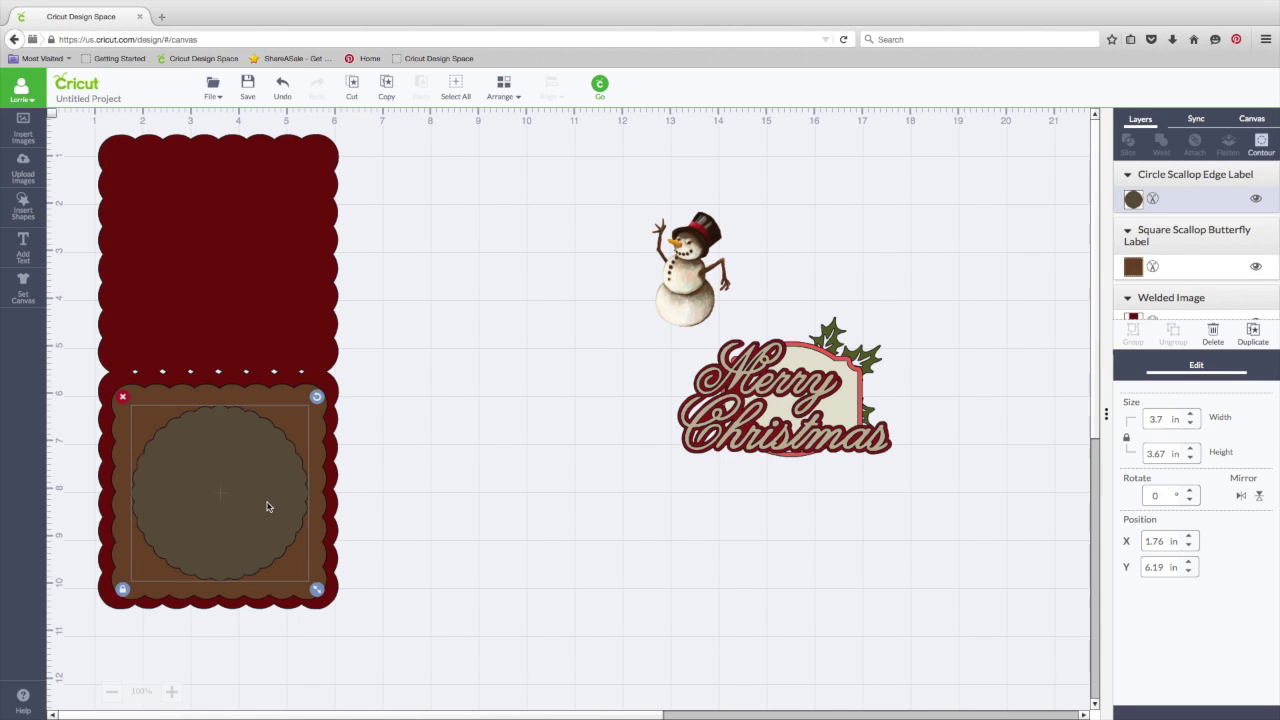
Step: Switch the scallop circle's layer to Print, browse the patterns filtered to green, and return to the colour choices
{"action": "left_click", "coordinate": [1154, 201]}
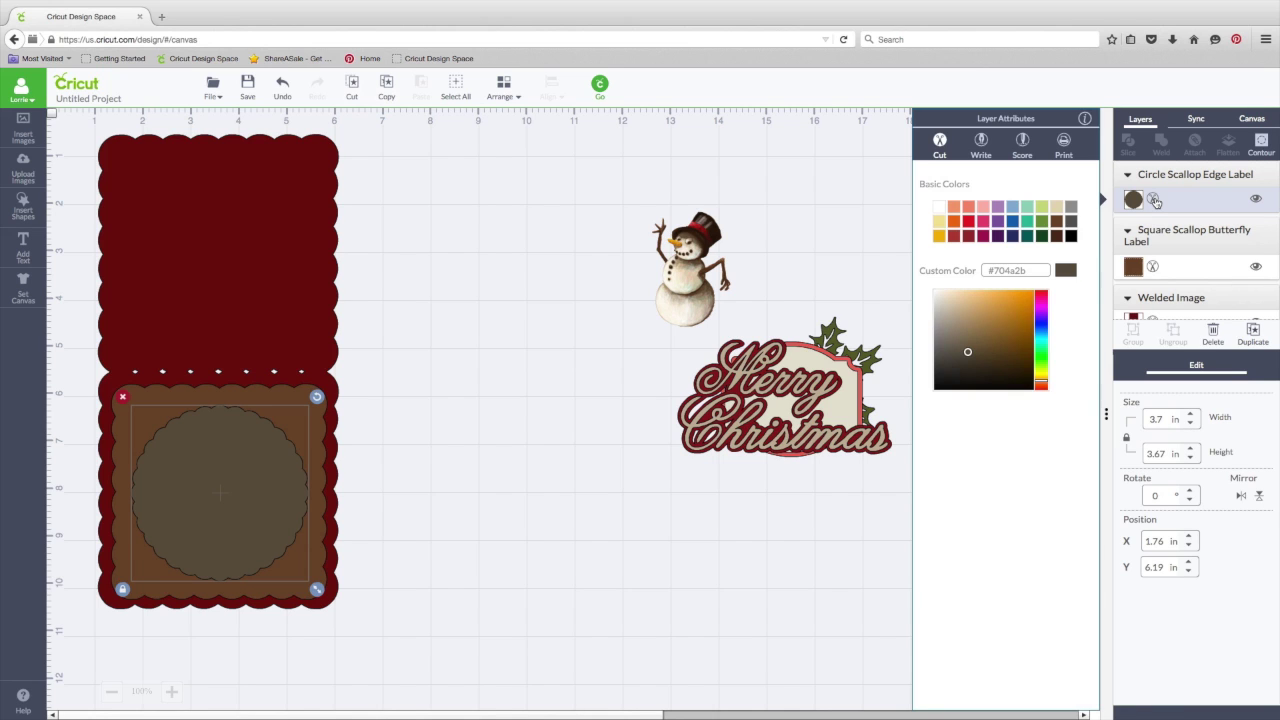
{"action": "left_click", "coordinate": [1064, 145]}
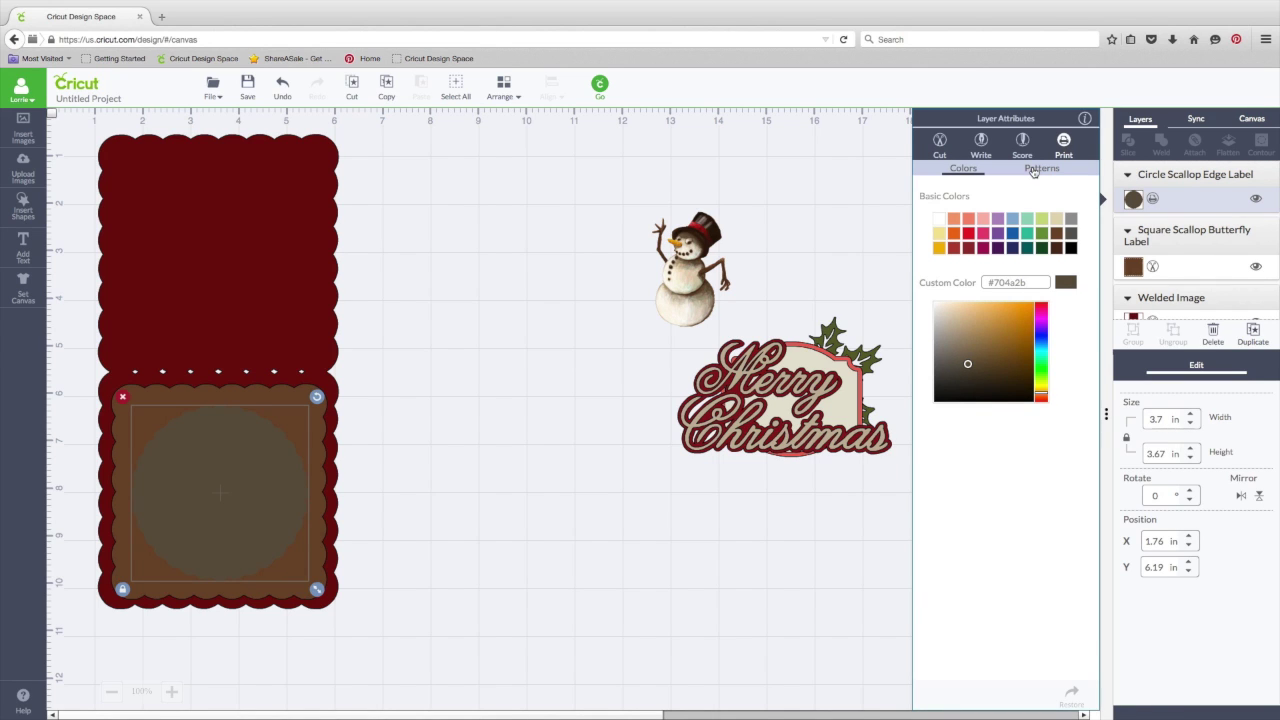
{"action": "left_click", "coordinate": [1040, 168]}
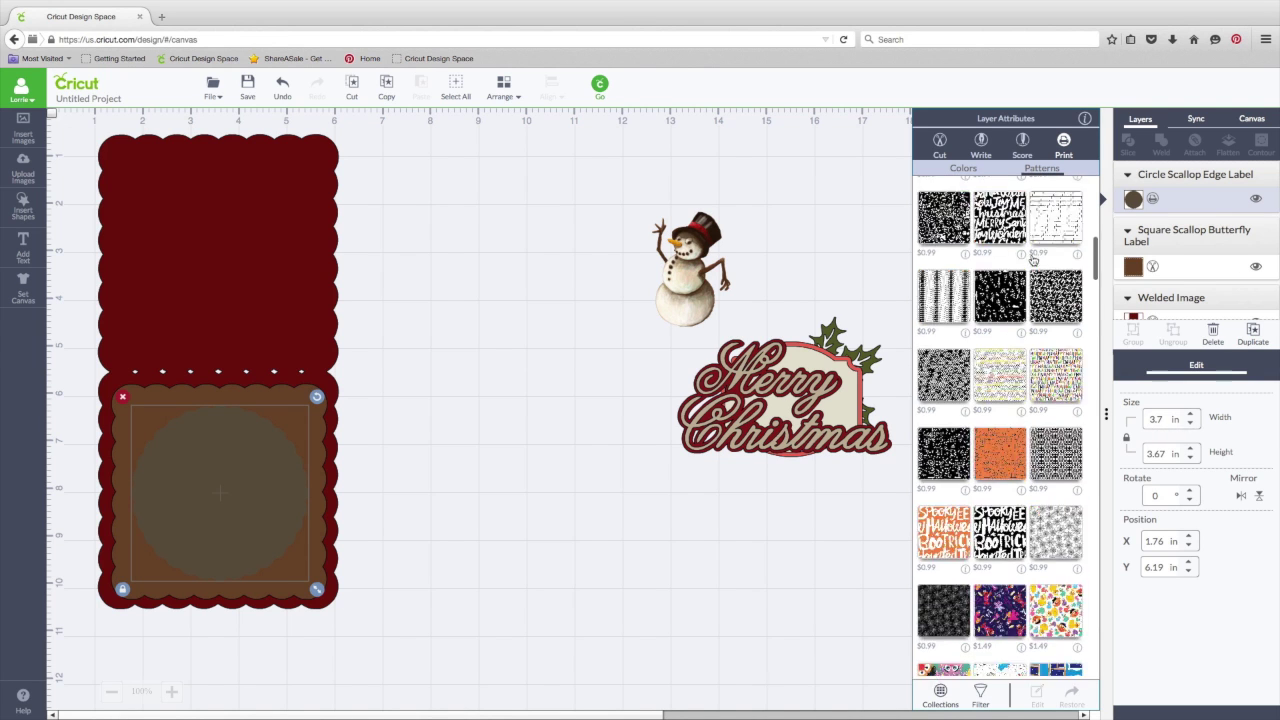
{"action": "scroll", "coordinate": [1033, 258], "scroll_direction": "down", "scroll_amount": 10}
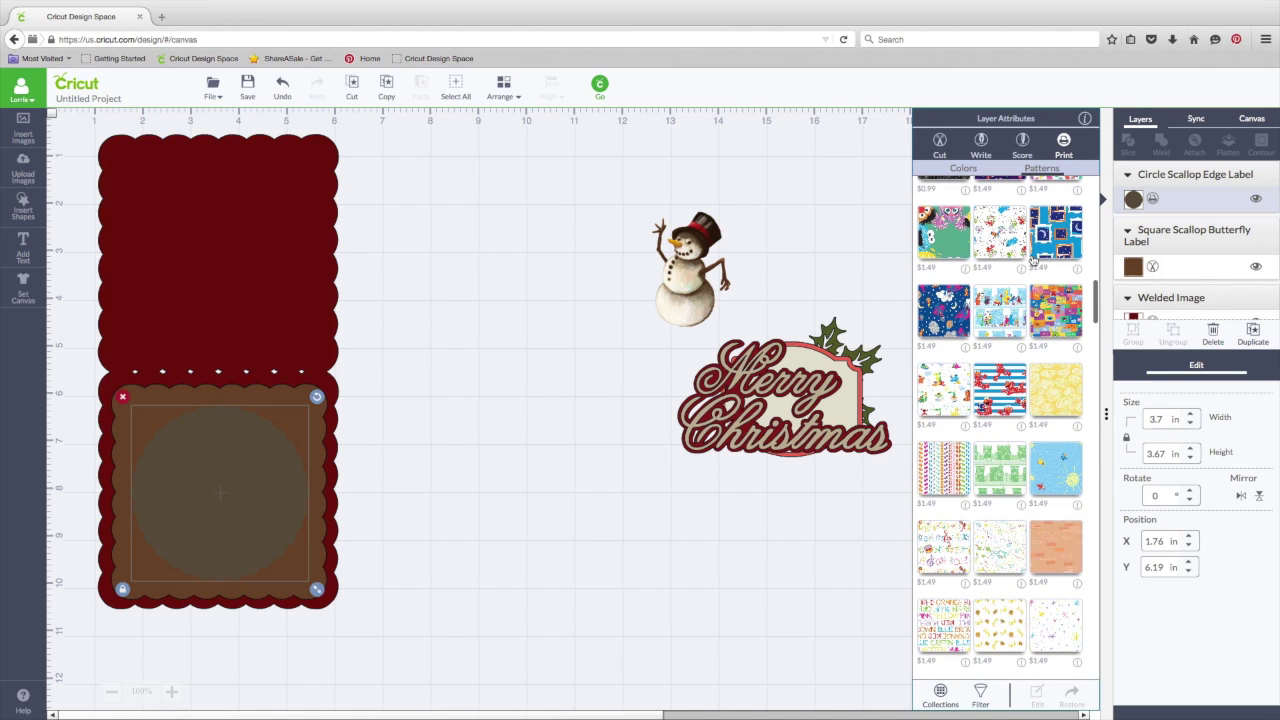
{"action": "left_click", "coordinate": [980, 692]}
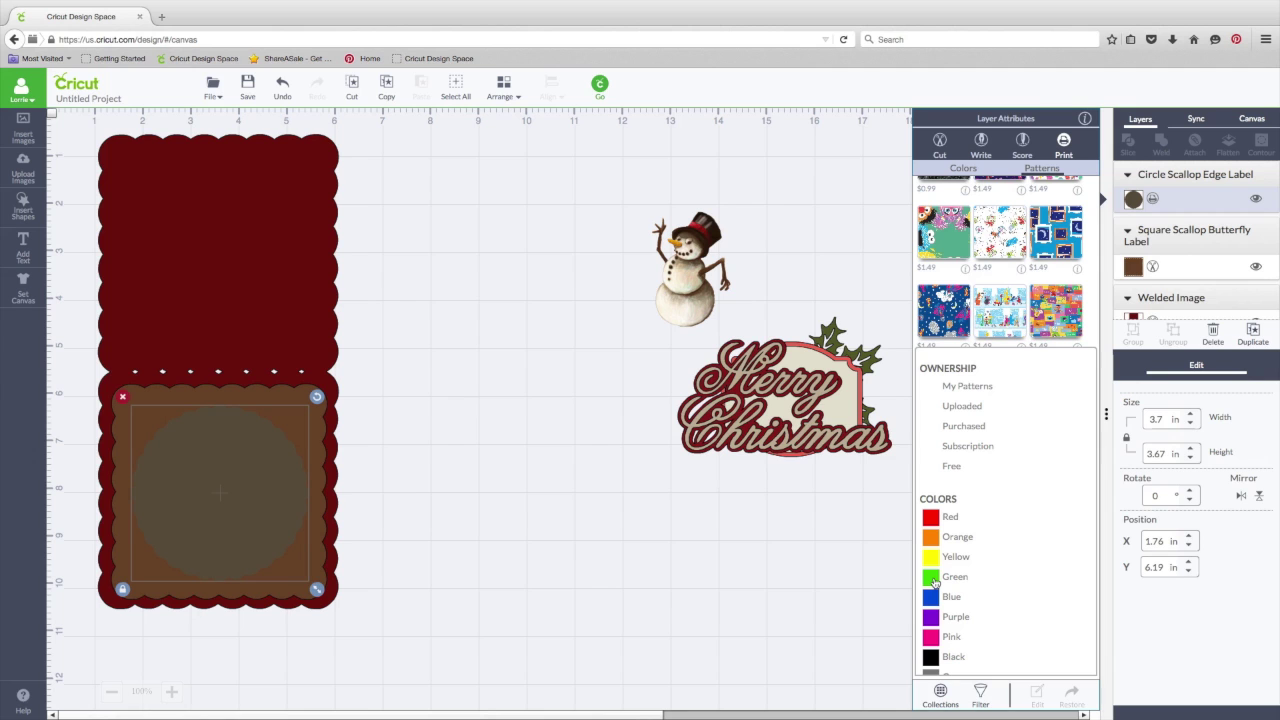
{"action": "left_click", "coordinate": [932, 578]}
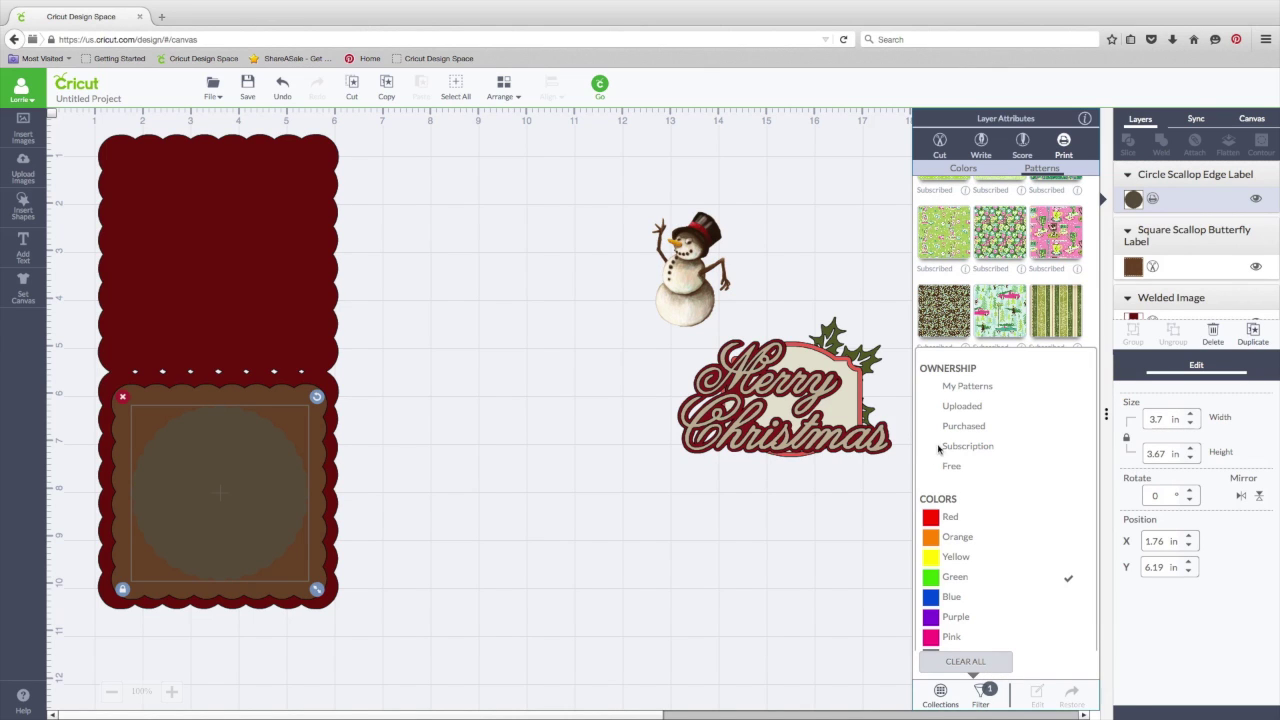
{"action": "left_click", "coordinate": [985, 694]}
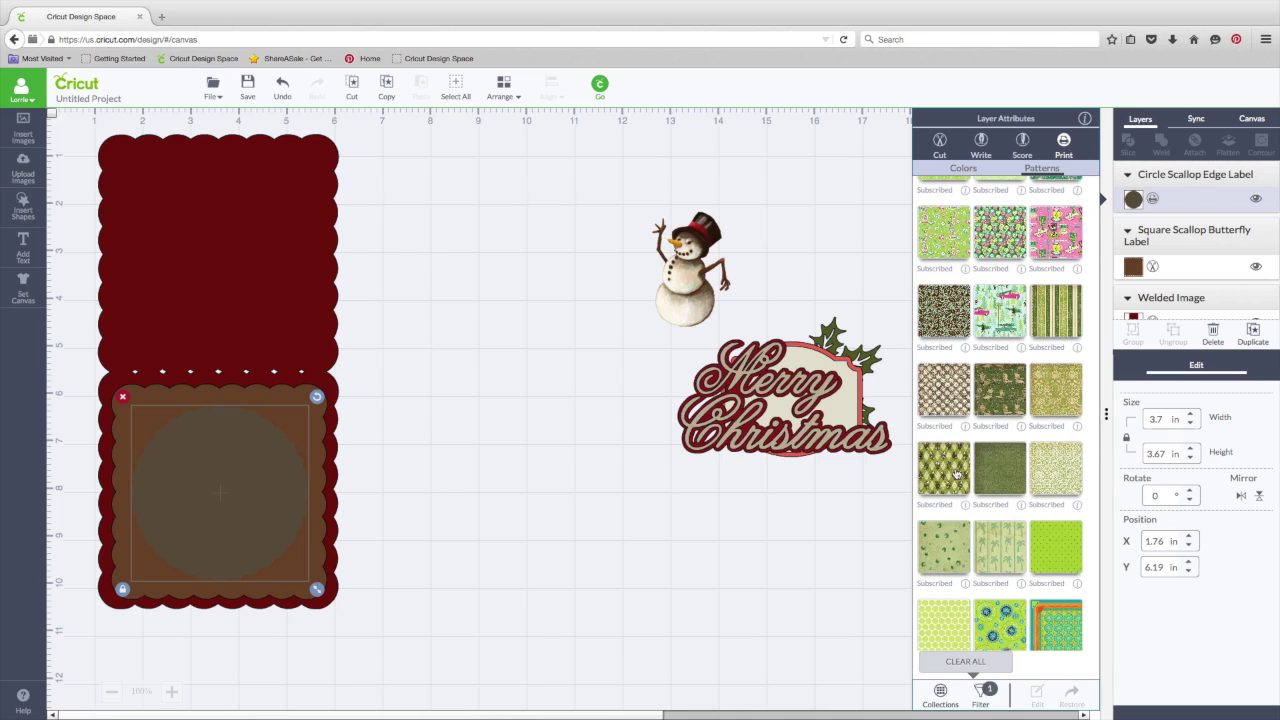
{"action": "left_click", "coordinate": [982, 694]}
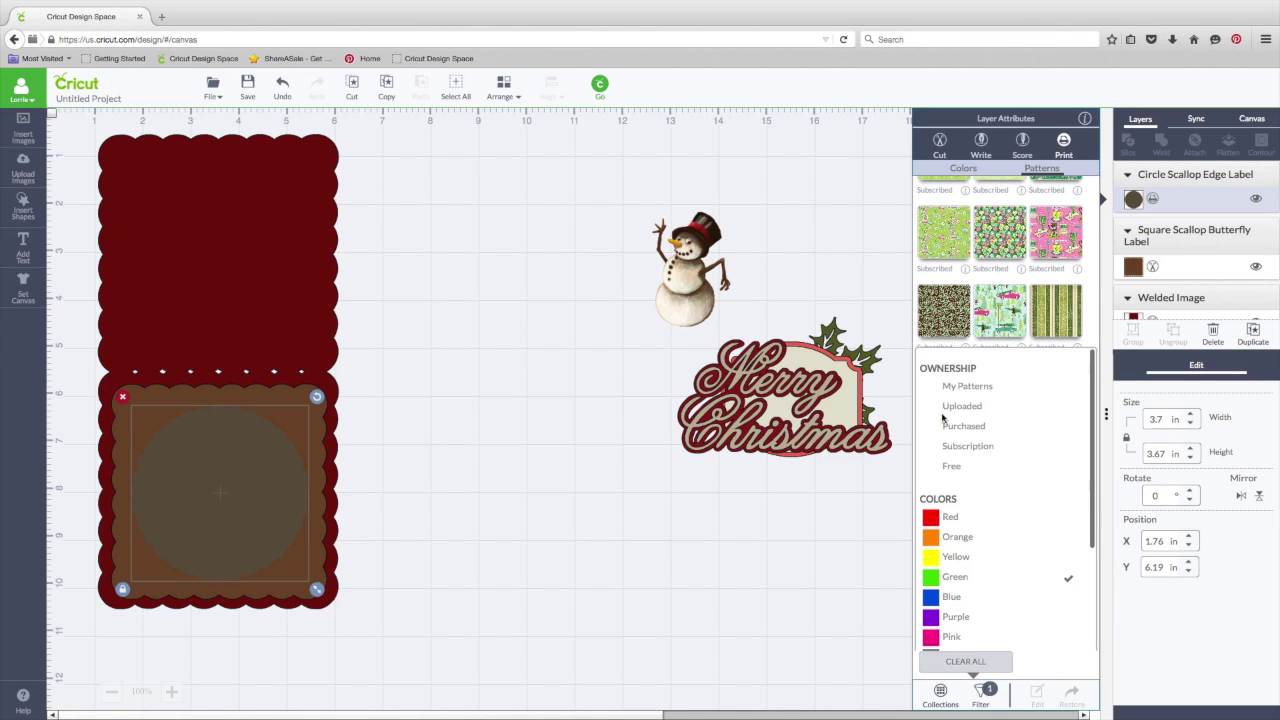
{"action": "left_click", "coordinate": [963, 168]}
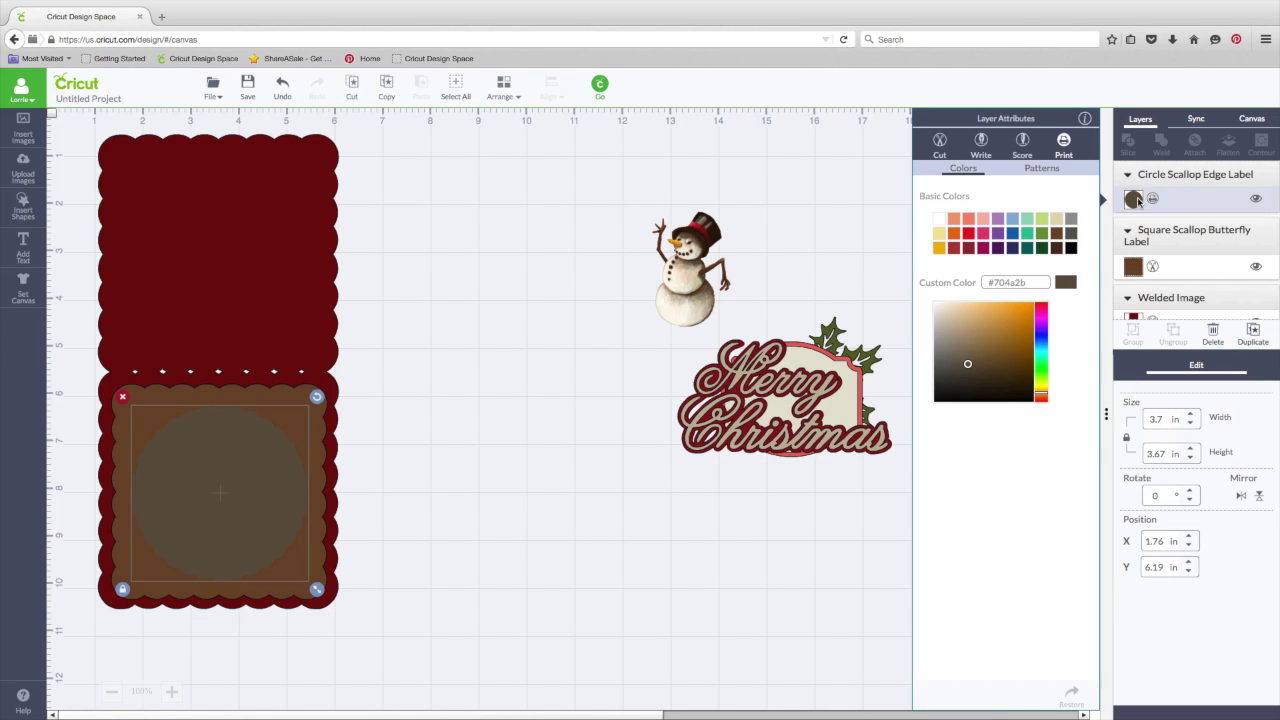
Step: Browse the green print patterns and fill the scallop circle with the Green Damask pattern from Vintage Damask
{"action": "left_click", "coordinate": [1037, 170]}
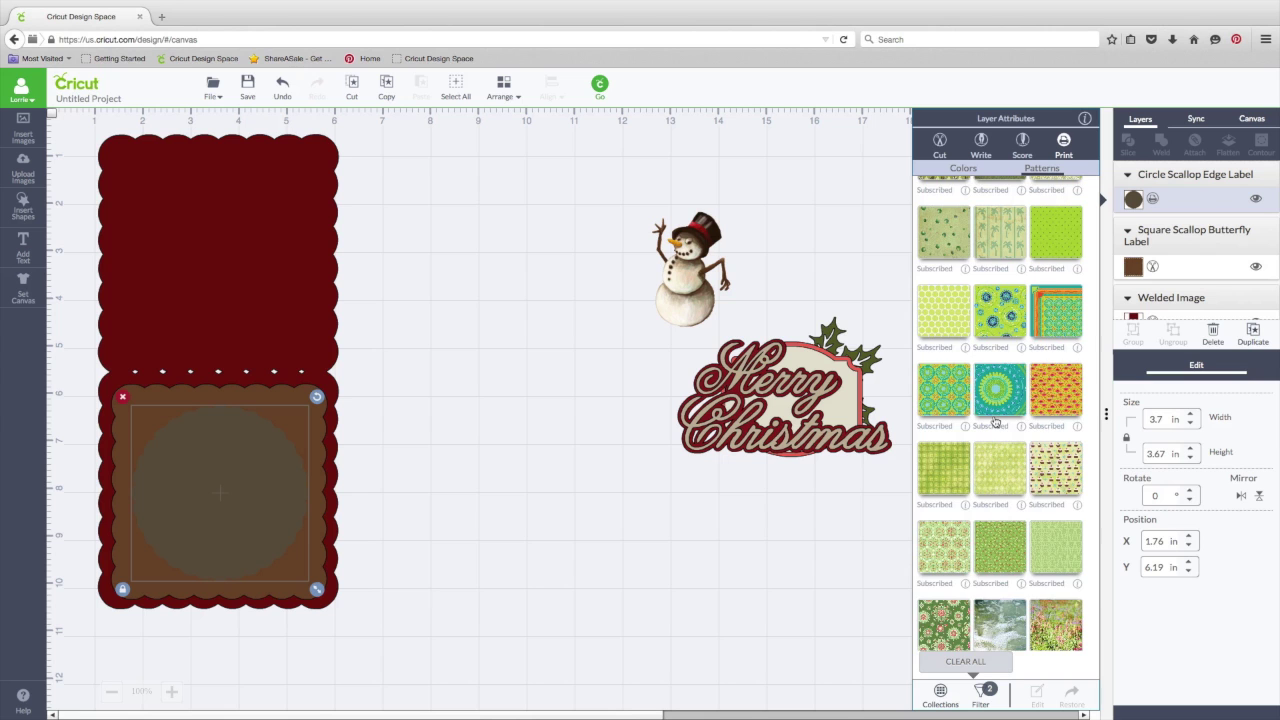
{"action": "scroll", "coordinate": [996, 421], "scroll_direction": "down", "scroll_amount": 2}
{"action": "scroll", "coordinate": [996, 421], "scroll_direction": "up", "scroll_amount": 10}
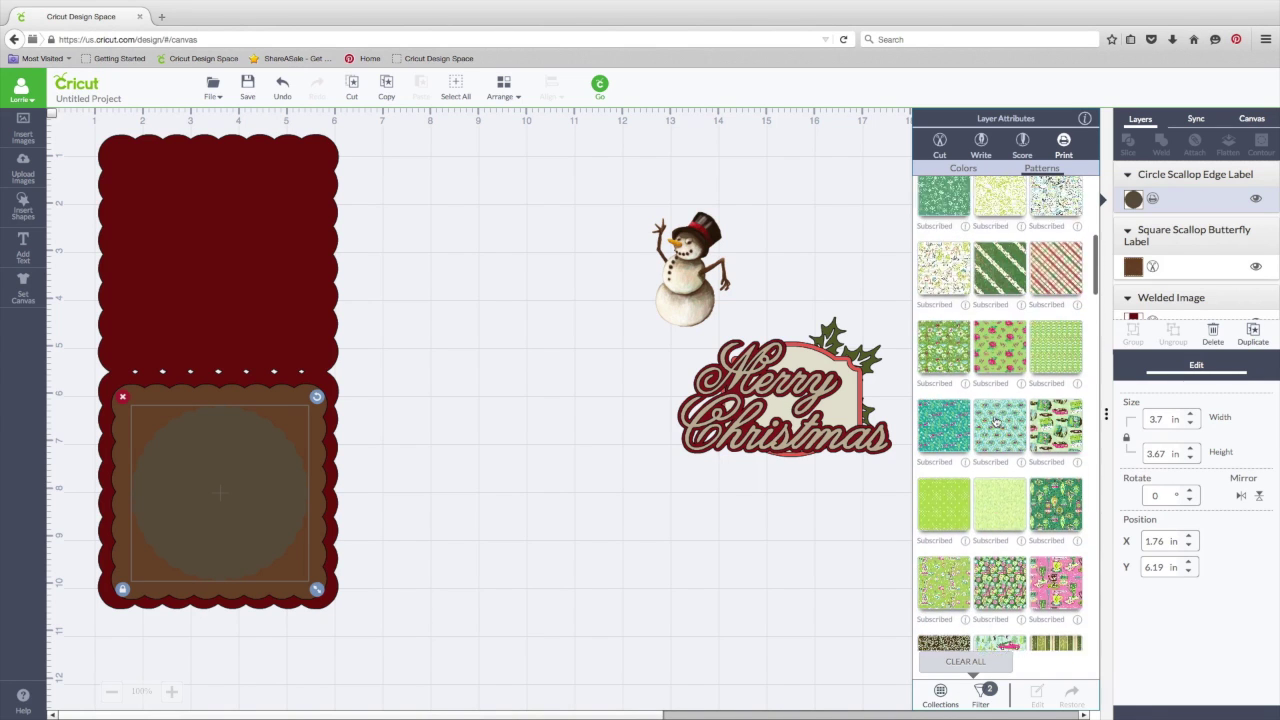
{"action": "scroll", "coordinate": [996, 421], "scroll_direction": "up", "scroll_amount": 5}
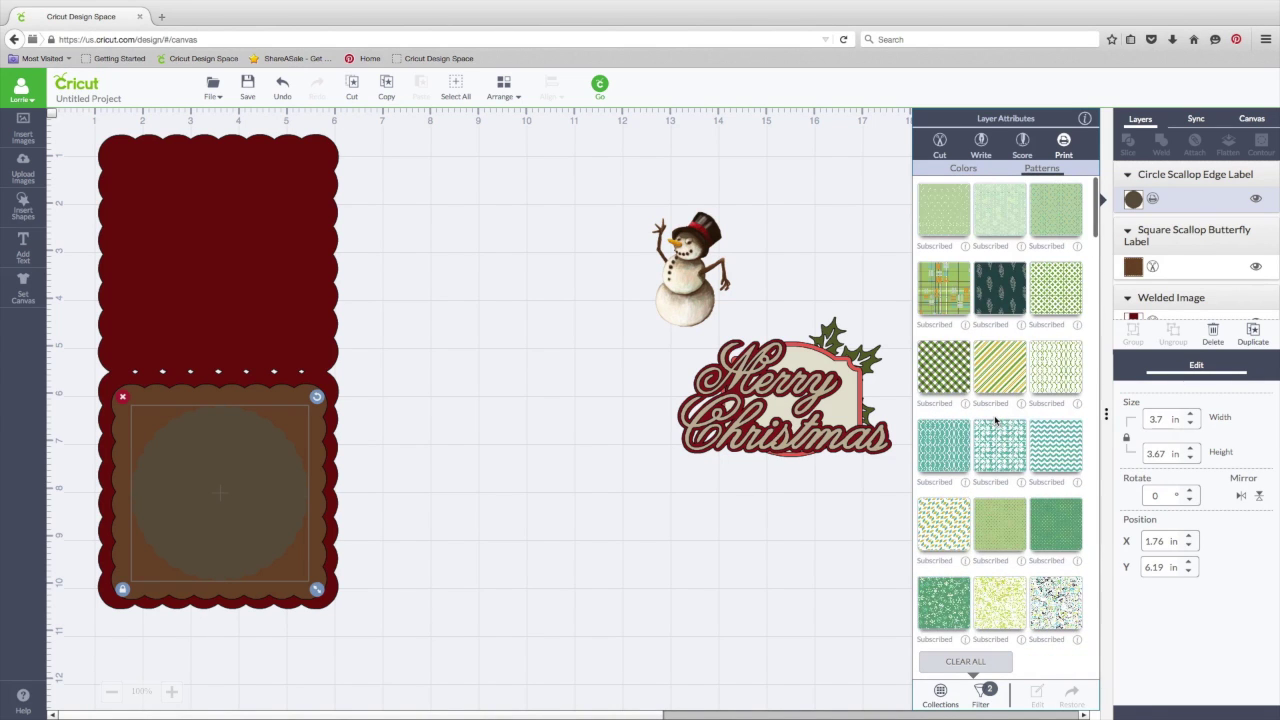
{"action": "scroll", "coordinate": [996, 421], "scroll_direction": "down", "scroll_amount": 4}
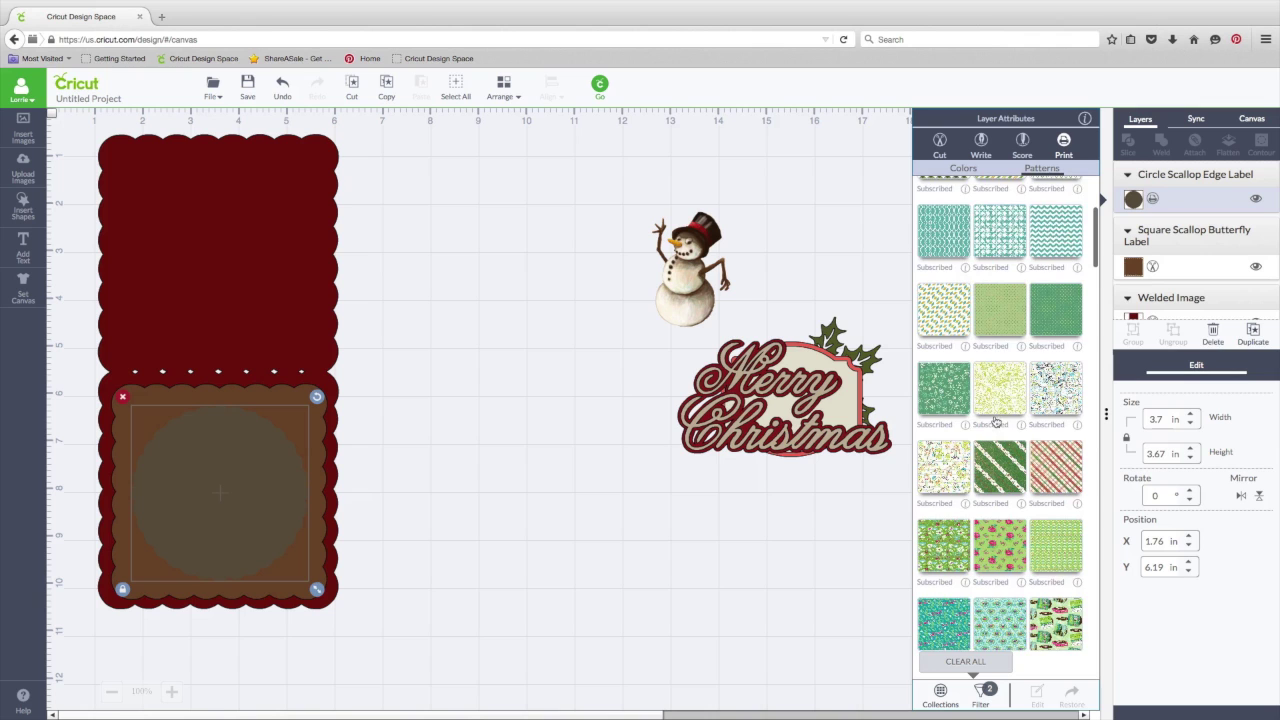
{"action": "scroll", "coordinate": [996, 421], "scroll_direction": "down", "scroll_amount": 10}
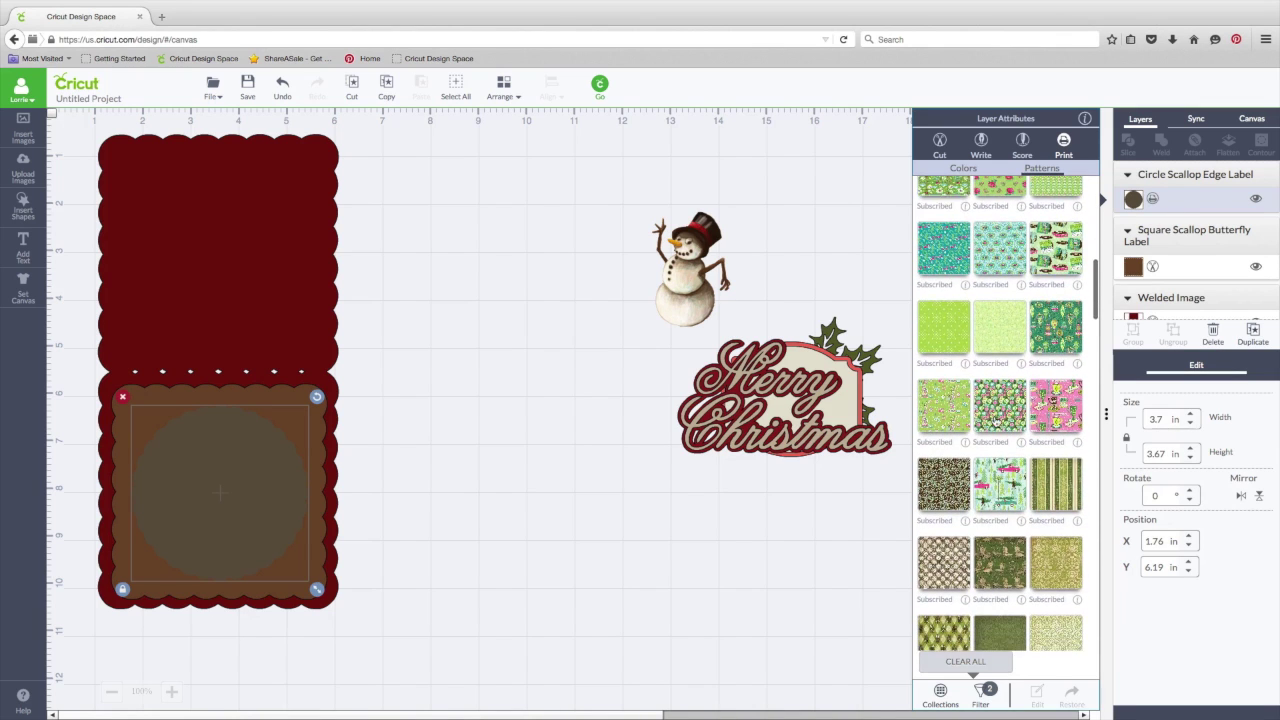
{"action": "scroll", "coordinate": [996, 421], "scroll_direction": "down", "scroll_amount": 2}
{"action": "scroll", "coordinate": [996, 421], "scroll_direction": "down", "scroll_amount": 3}
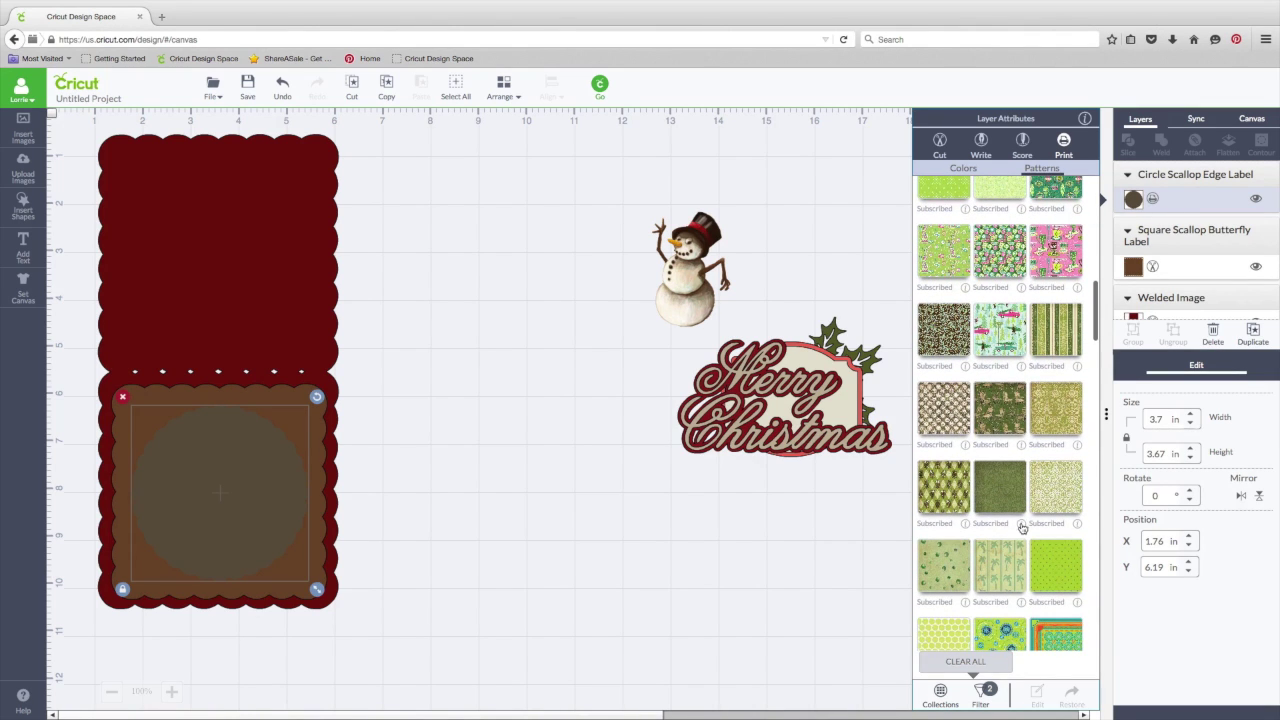
{"action": "mouse_move", "coordinate": [1022, 527]}
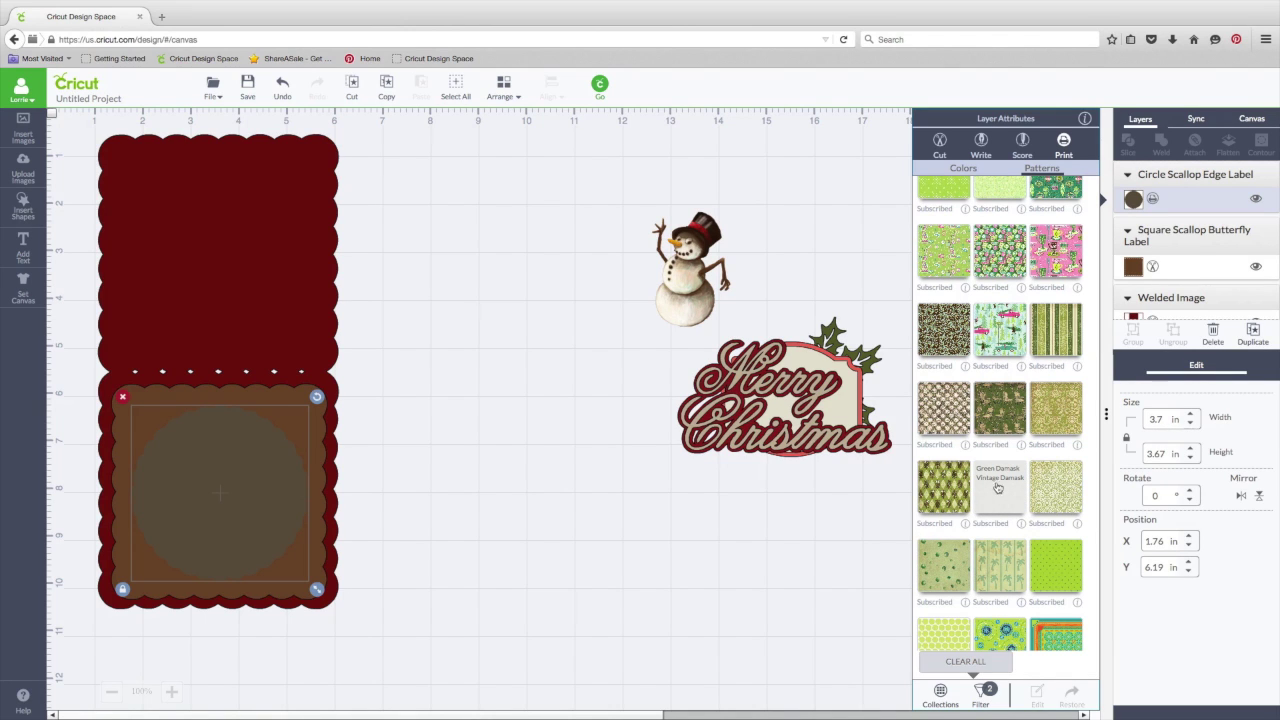
{"action": "left_click", "coordinate": [937, 489]}
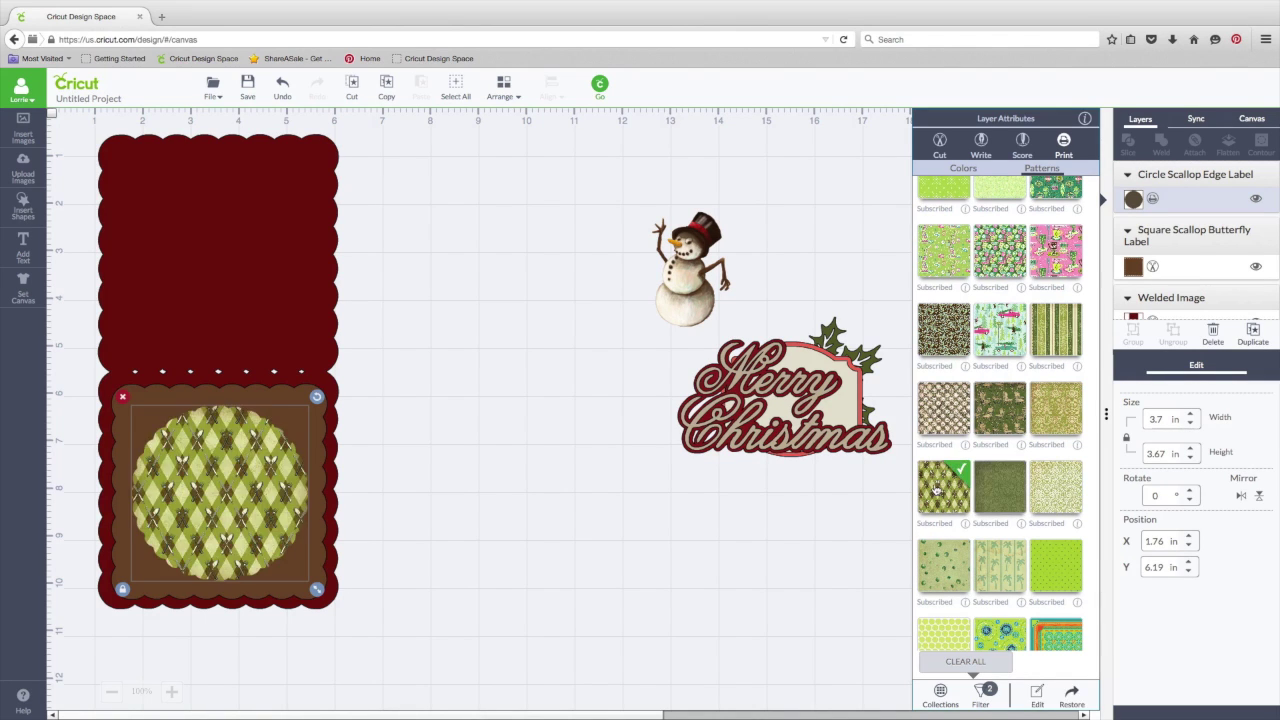
{"action": "left_click", "coordinate": [988, 488]}
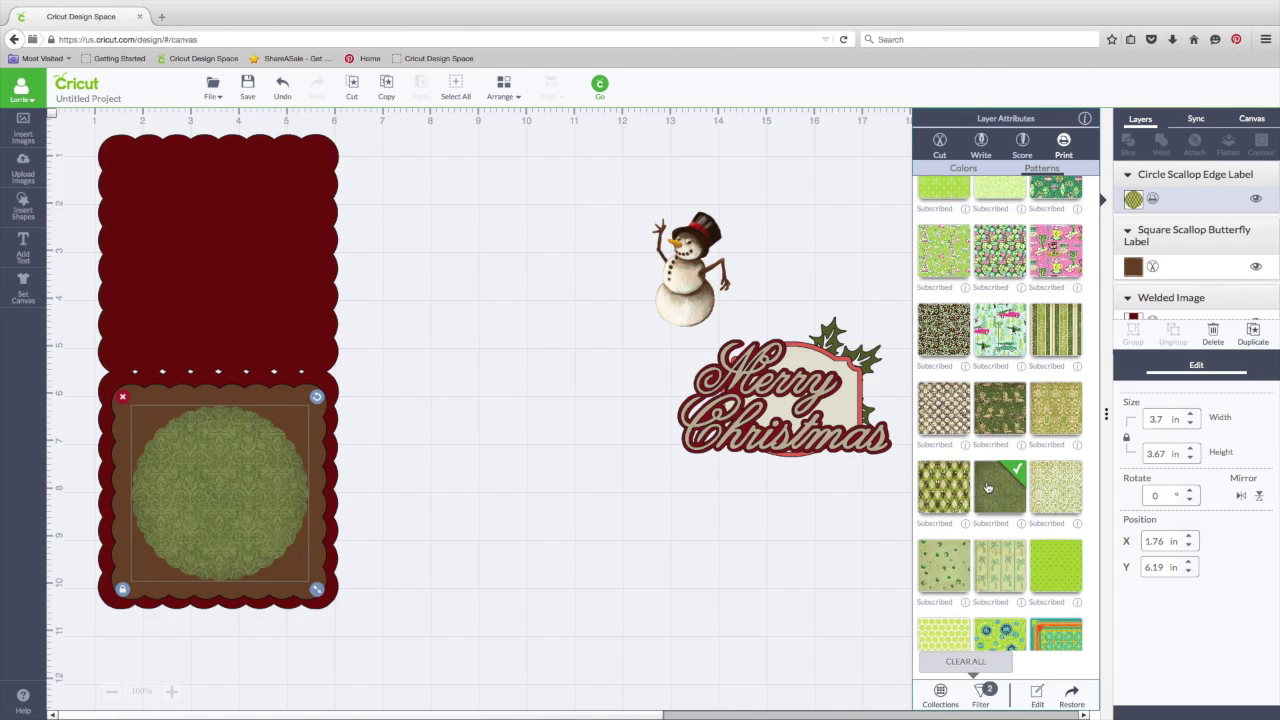
{"action": "scroll", "coordinate": [990, 485], "scroll_direction": "down", "scroll_amount": 1}
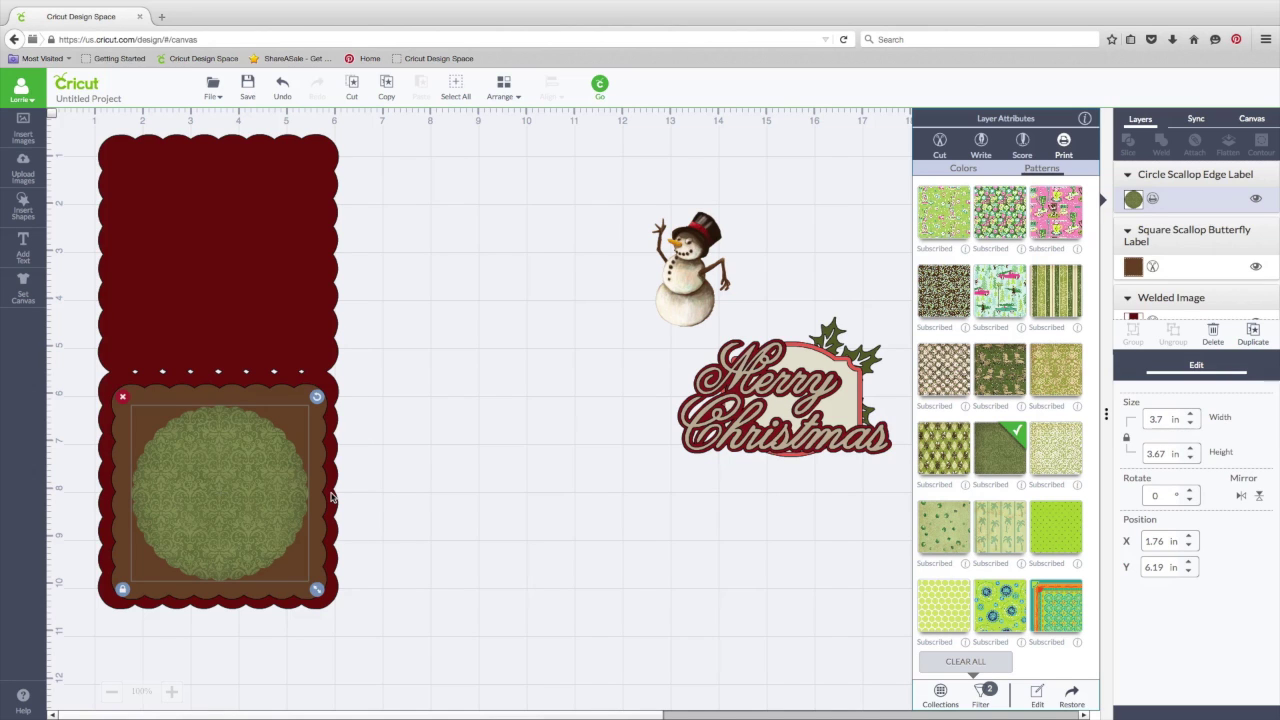
{"action": "left_click", "coordinate": [432, 504]}
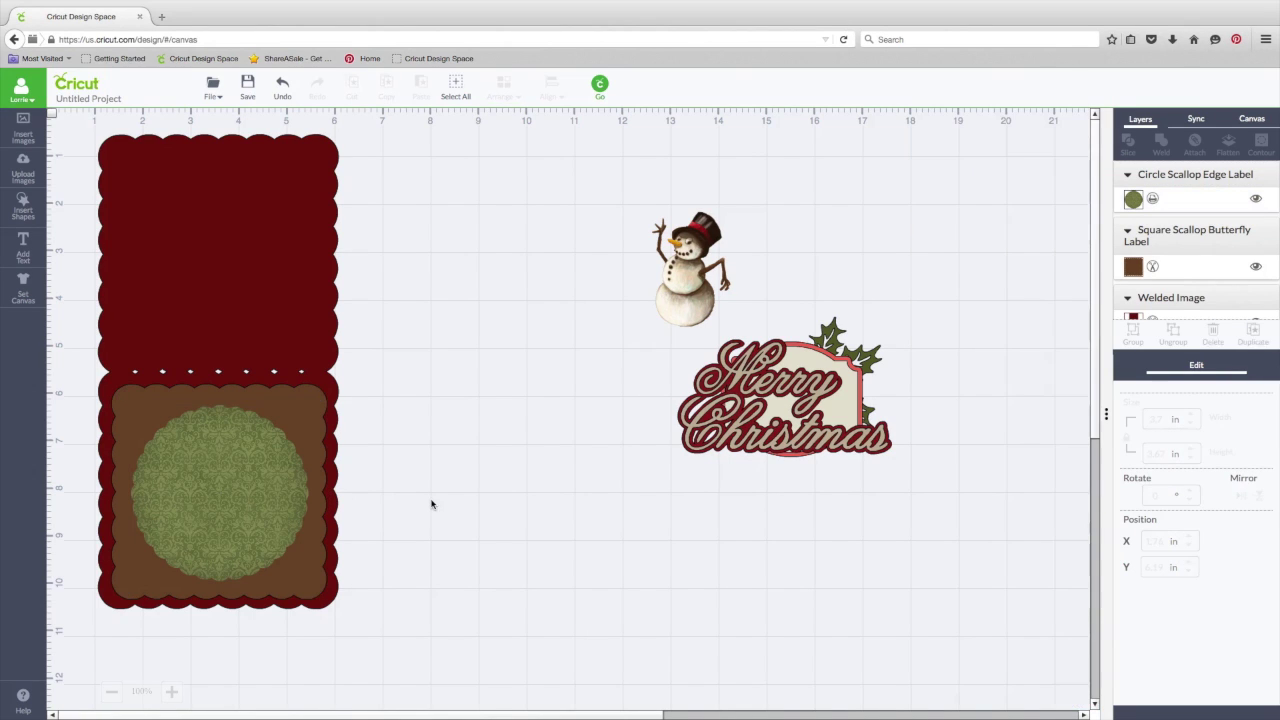
Step: Insert a square beside the card, unlock its proportions and stretch it into a vertical strip about 1.18 by 4.81 in
{"action": "left_click", "coordinate": [24, 208]}
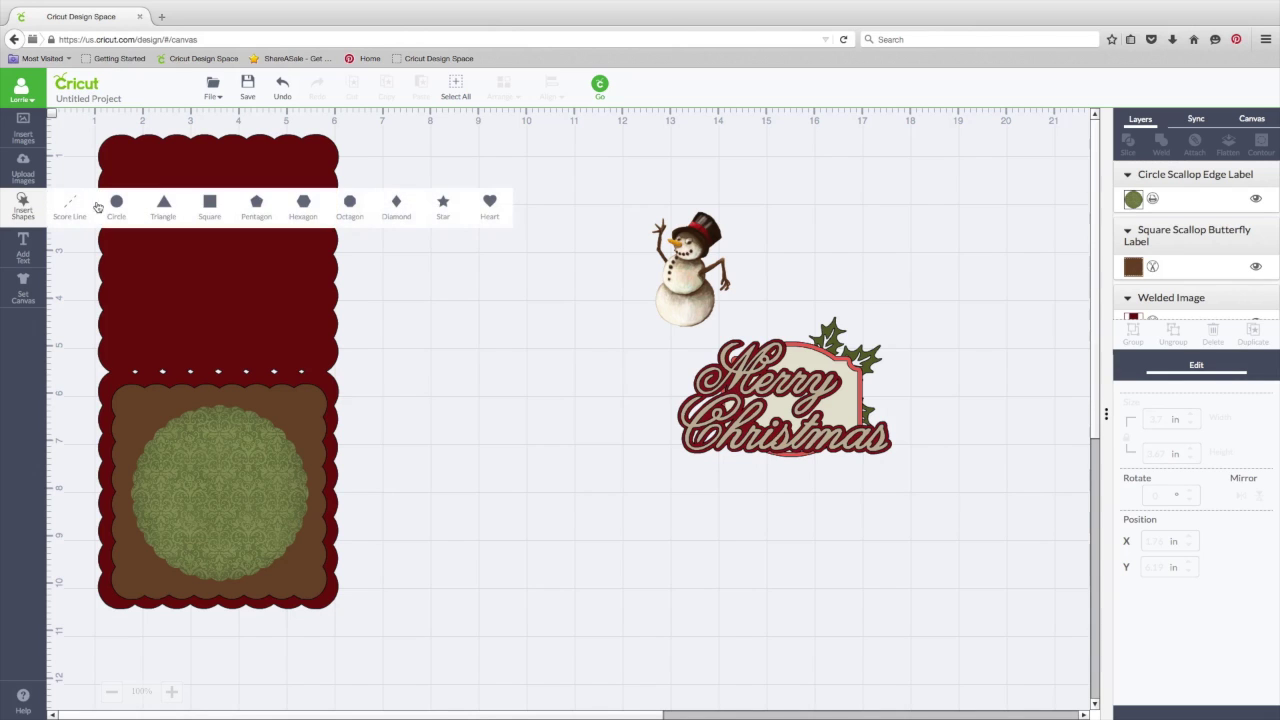
{"action": "left_click", "coordinate": [209, 205]}
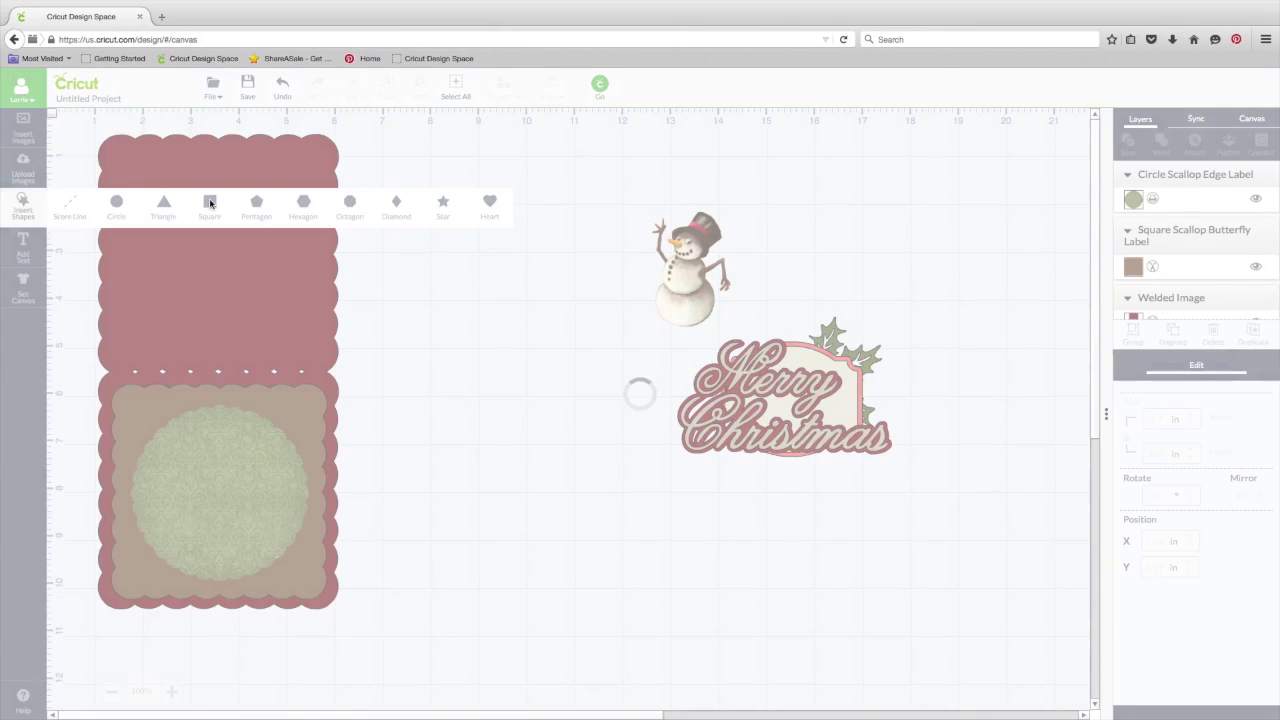
{"action": "left_click_drag", "start_coordinate": [403, 482], "coordinate": [493, 360]}
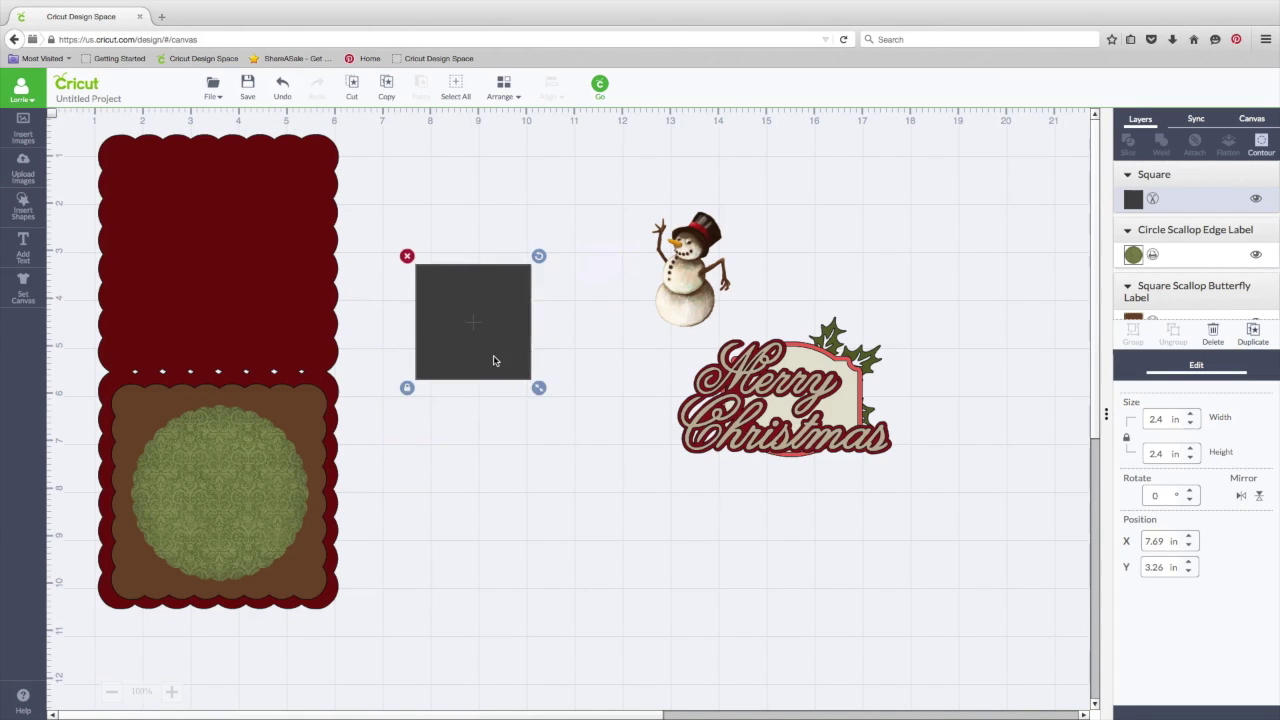
{"action": "left_click", "coordinate": [407, 389]}
{"action": "left_click_drag", "start_coordinate": [539, 388], "coordinate": [477, 512]}
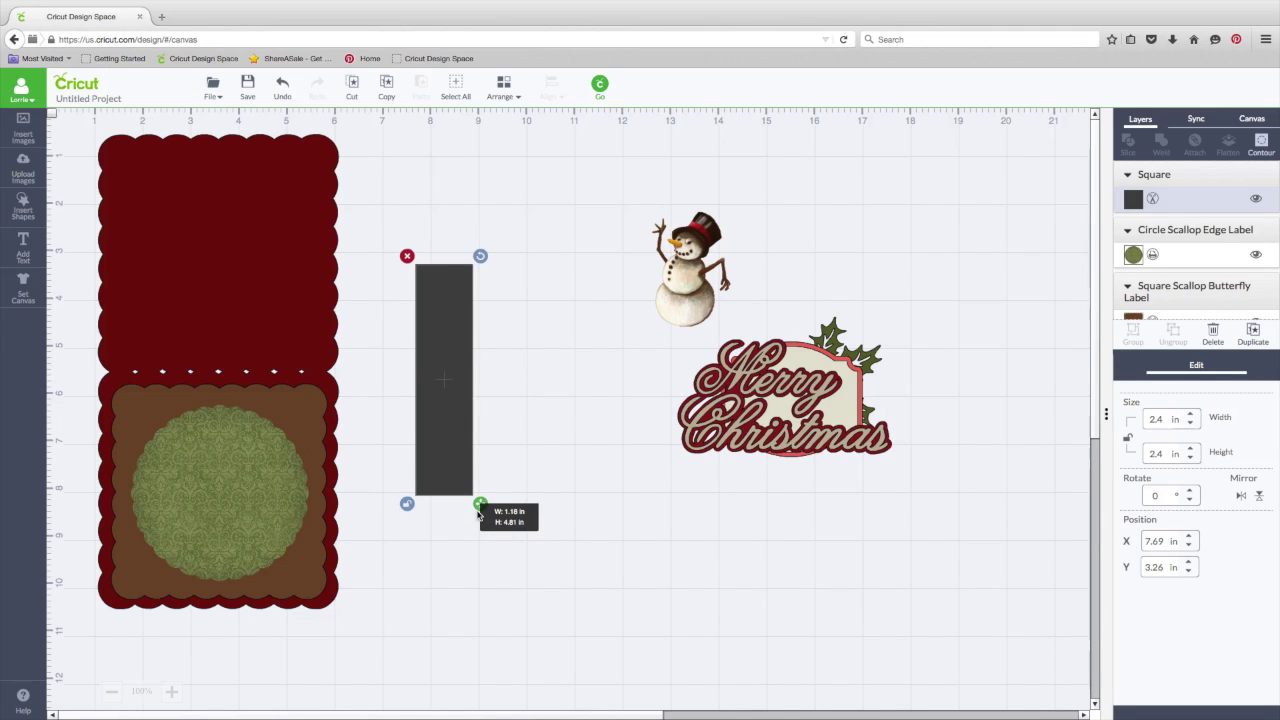
Step: Place the strip over the right part of the green circle at about X 4.06, Y 5.95 in and shrink it to about 0.99 by 4.1 in
{"action": "left_click_drag", "start_coordinate": [451, 329], "coordinate": [290, 380]}
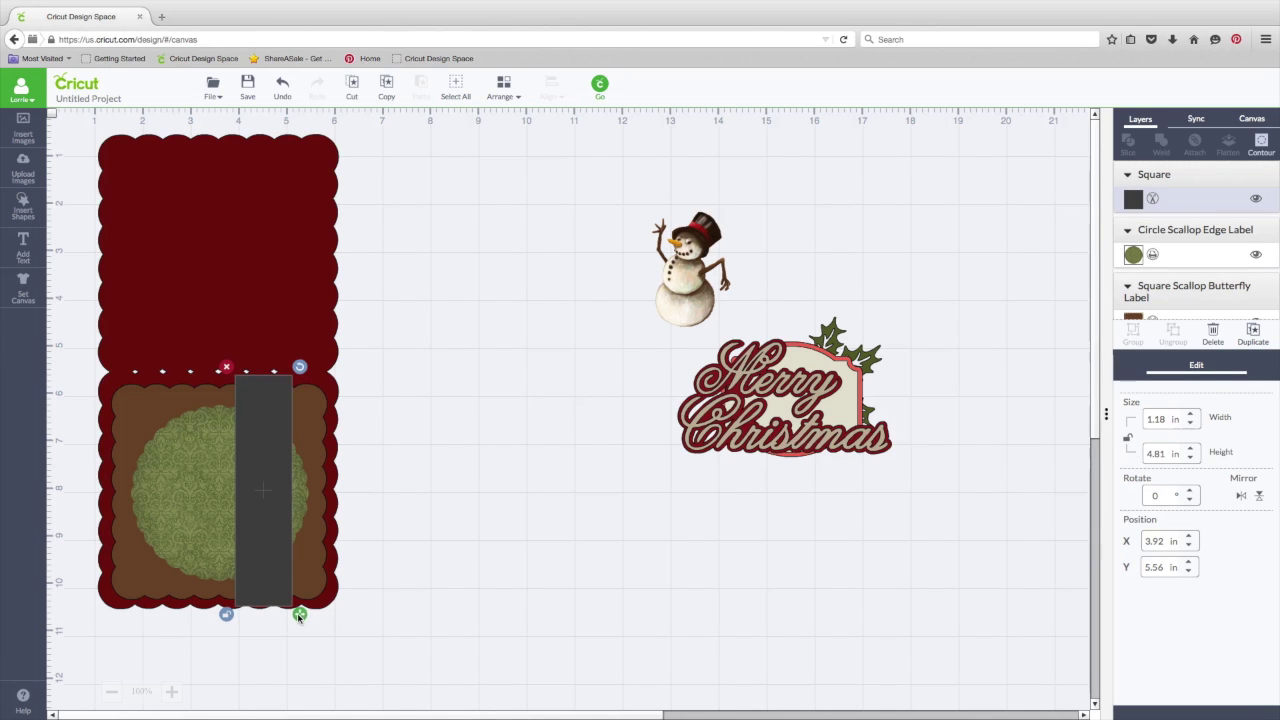
{"action": "left_click_drag", "start_coordinate": [300, 614], "coordinate": [289, 585]}
{"action": "left_click_drag", "start_coordinate": [269, 466], "coordinate": [273, 488]}
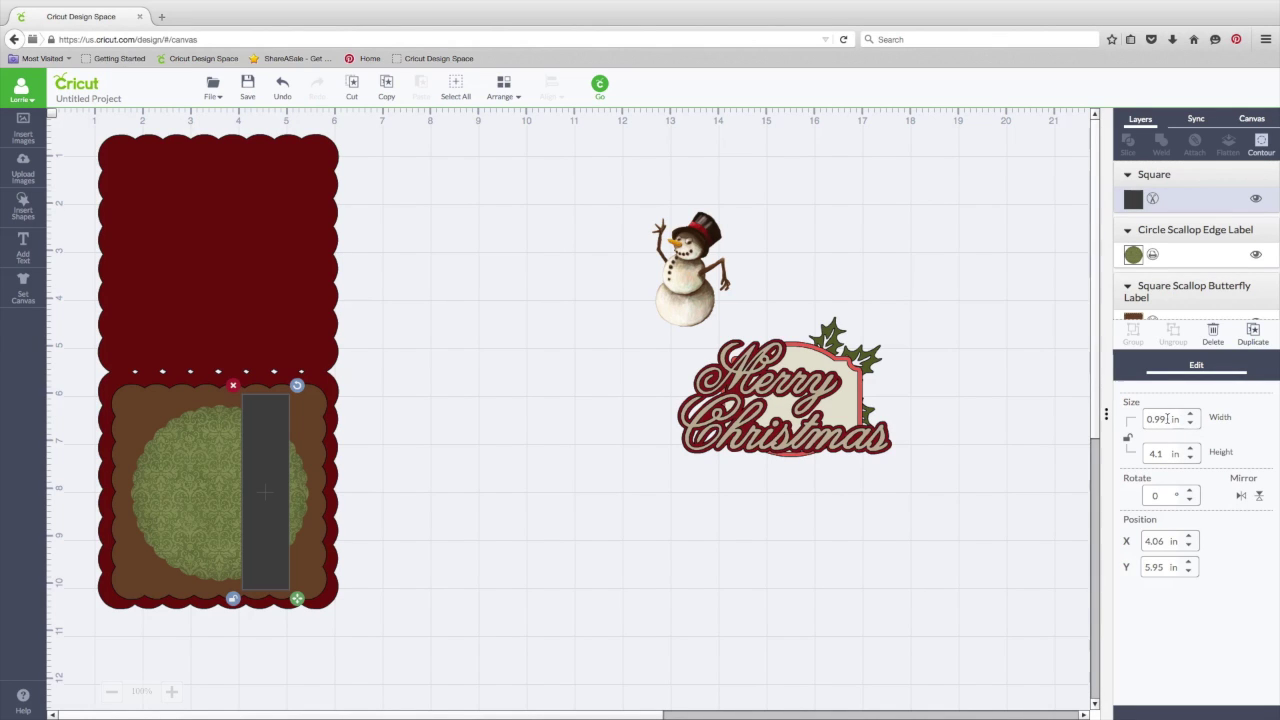
Step: Set the strip's width to 1.00 in and its height to 4.00 in
{"action": "left_click_drag", "start_coordinate": [1166, 418], "coordinate": [1128, 419]}
{"action": "type", "text": "1.00"}
{"action": "key", "text": "Return"}
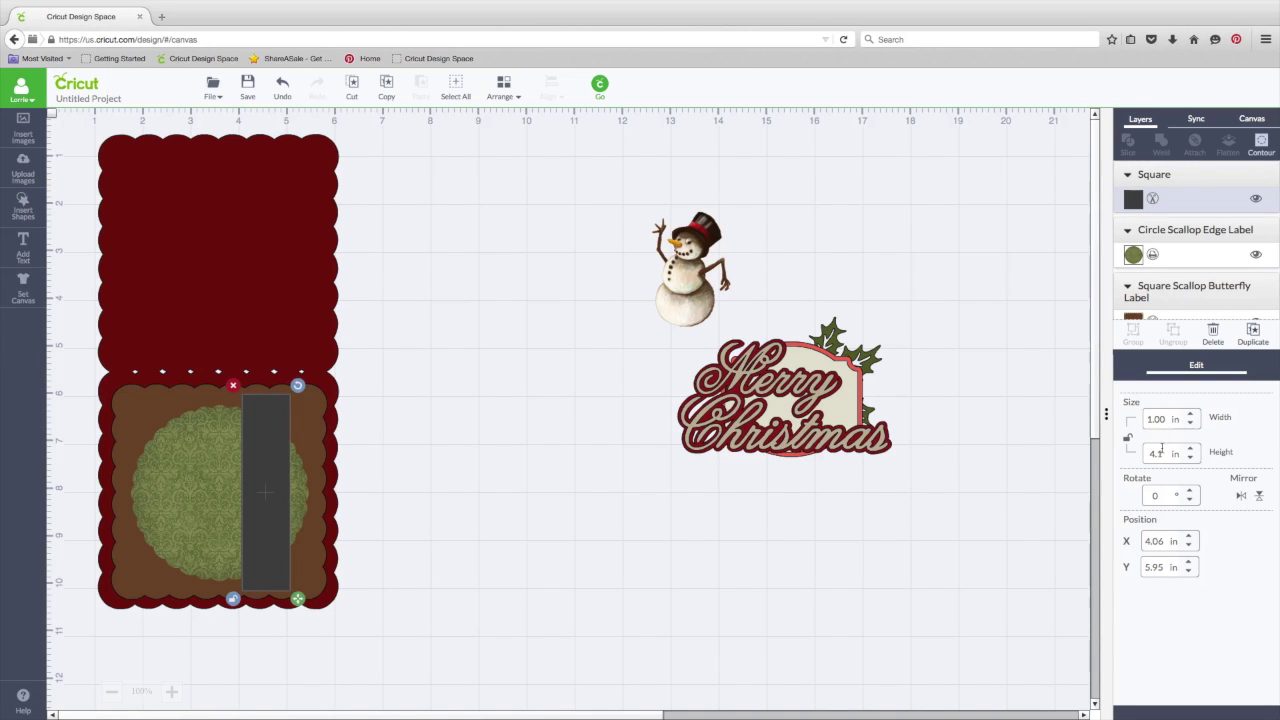
{"action": "left_click_drag", "start_coordinate": [1165, 453], "coordinate": [1149, 453]}
{"action": "type", "text": "4"}
{"action": "key", "text": "Return"}
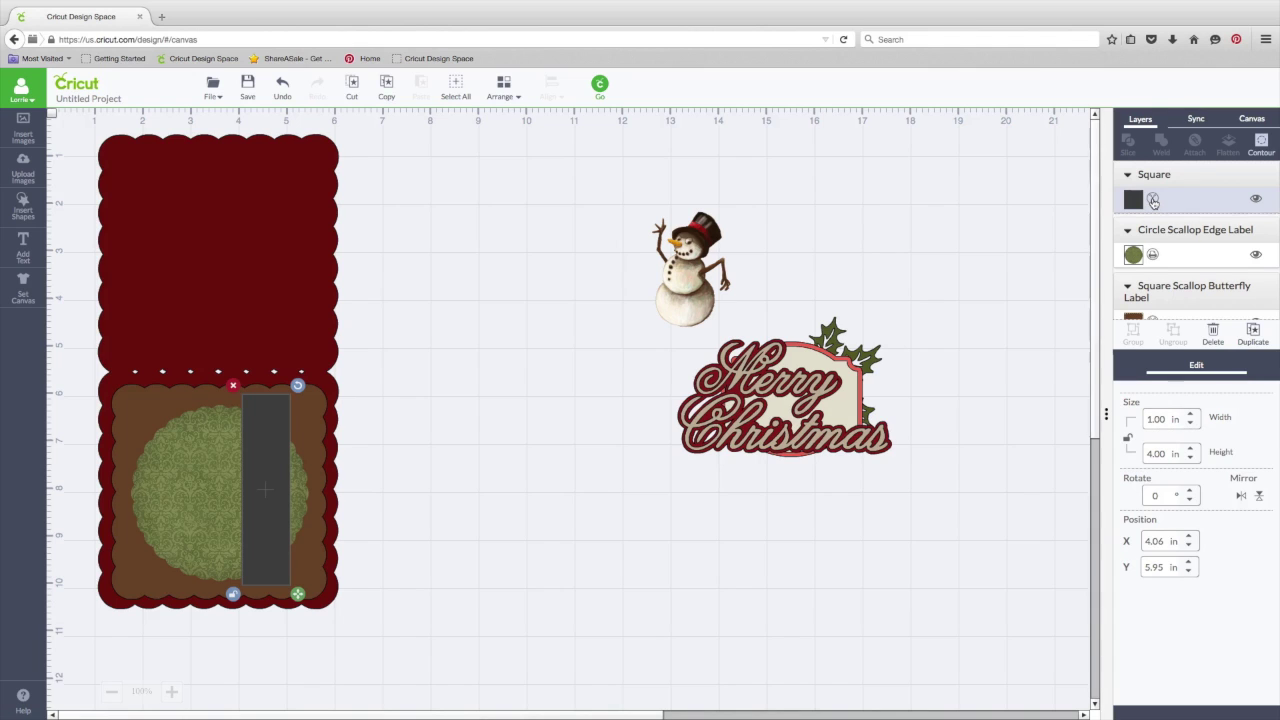
Step: Switch the strip's layer to Print and filter the subscription patterns by red instead of green
{"action": "left_click", "coordinate": [1153, 200]}
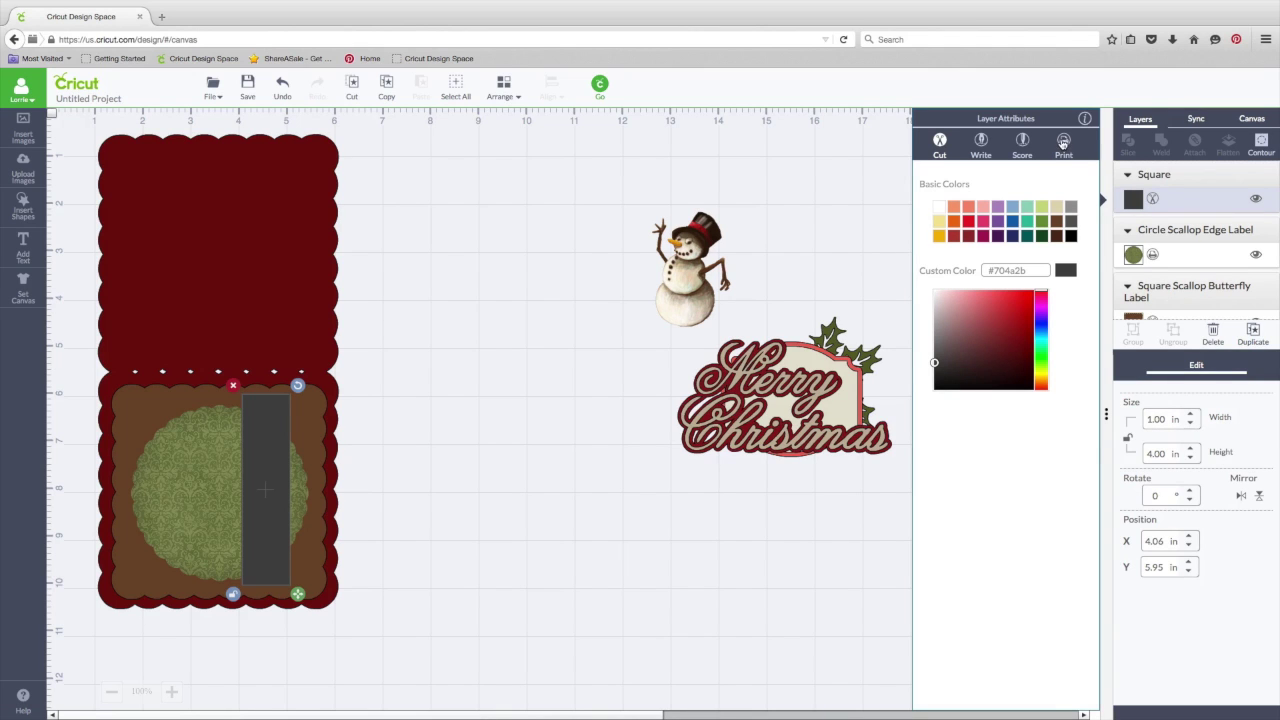
{"action": "left_click", "coordinate": [1063, 143]}
{"action": "left_click", "coordinate": [1042, 170]}
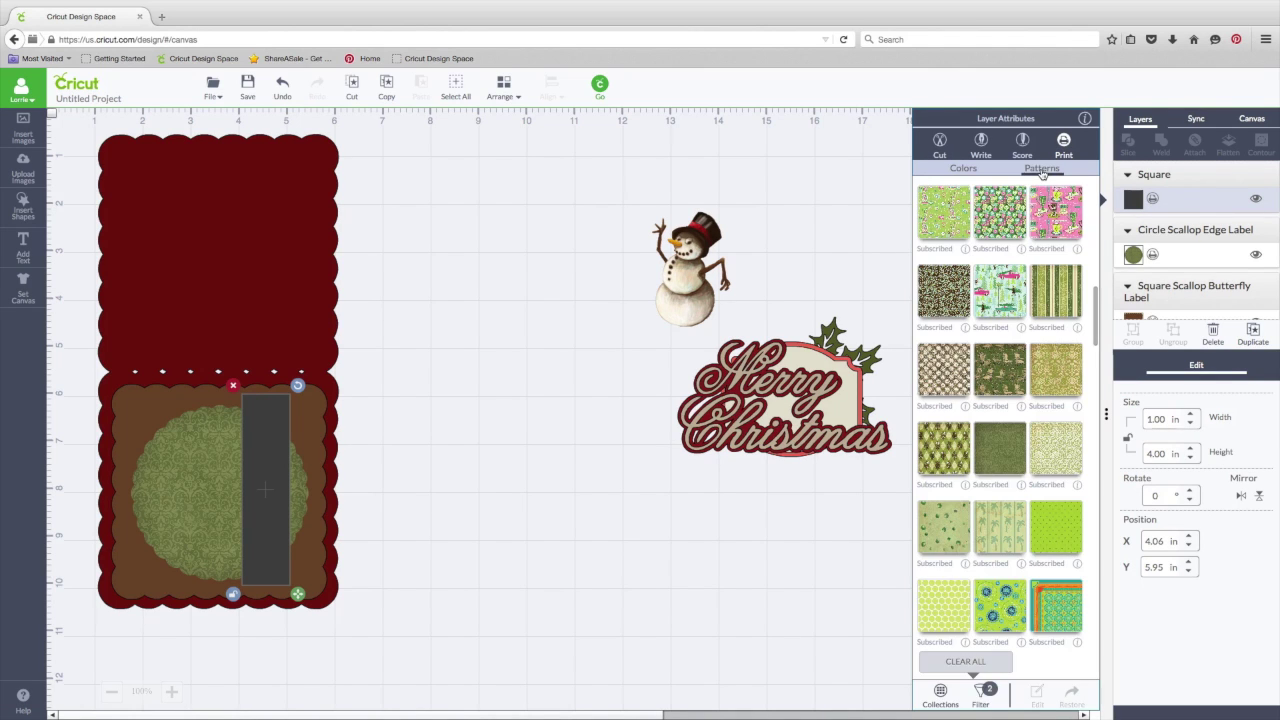
{"action": "left_click", "coordinate": [980, 693]}
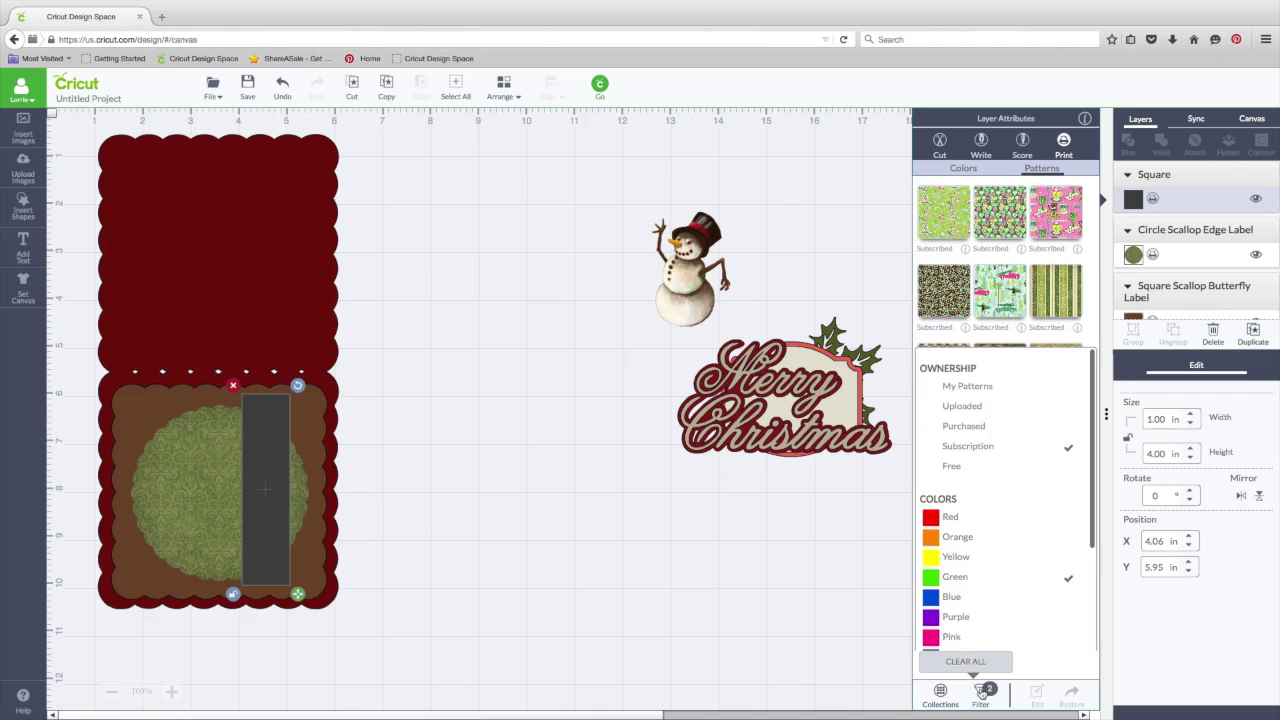
{"action": "left_click", "coordinate": [929, 518]}
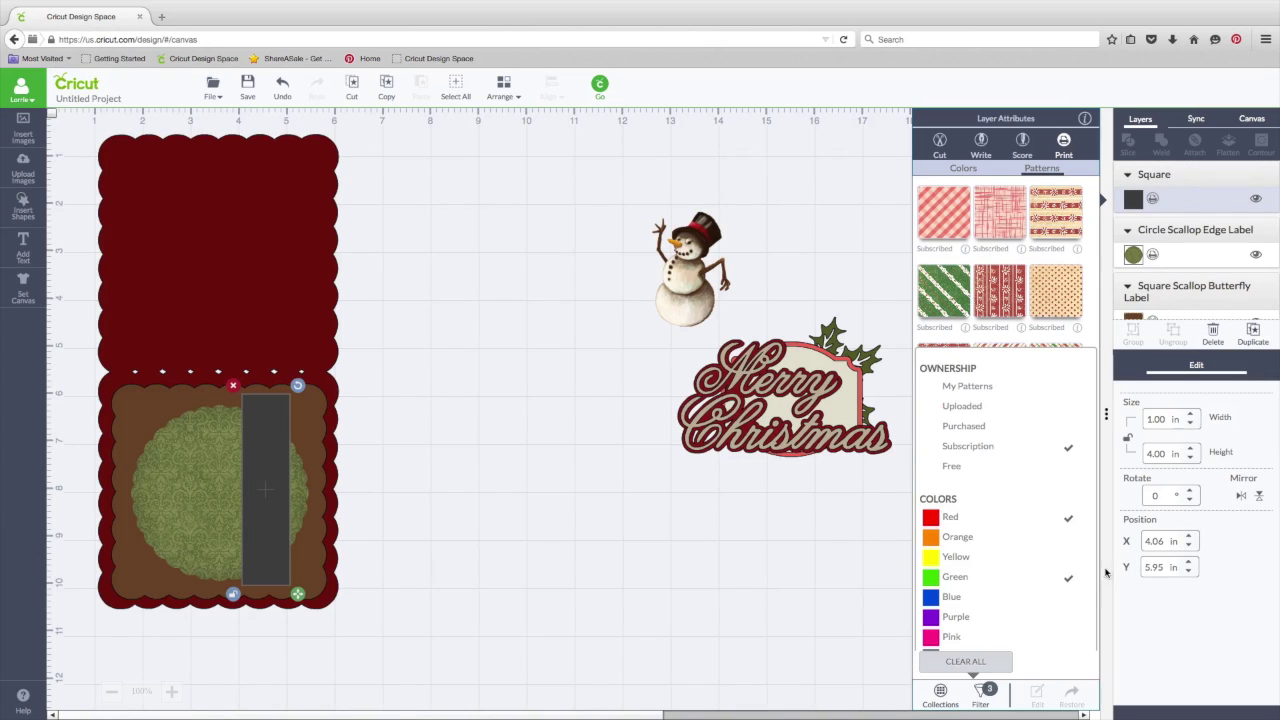
{"action": "left_click", "coordinate": [936, 585]}
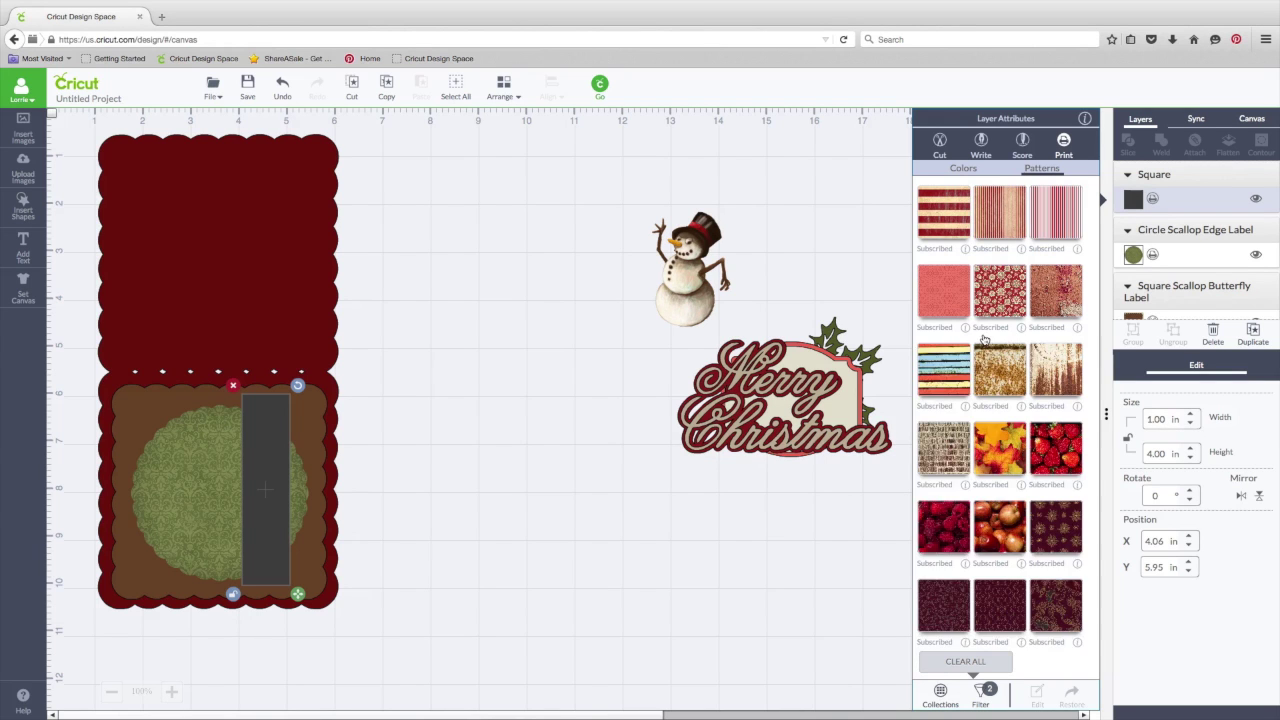
Step: Browse the red patterns and fill the strip with the fine red-and-white chevron pattern
{"action": "scroll", "coordinate": [984, 341], "scroll_direction": "up", "scroll_amount": 3}
{"action": "scroll", "coordinate": [984, 341], "scroll_direction": "up", "scroll_amount": 10}
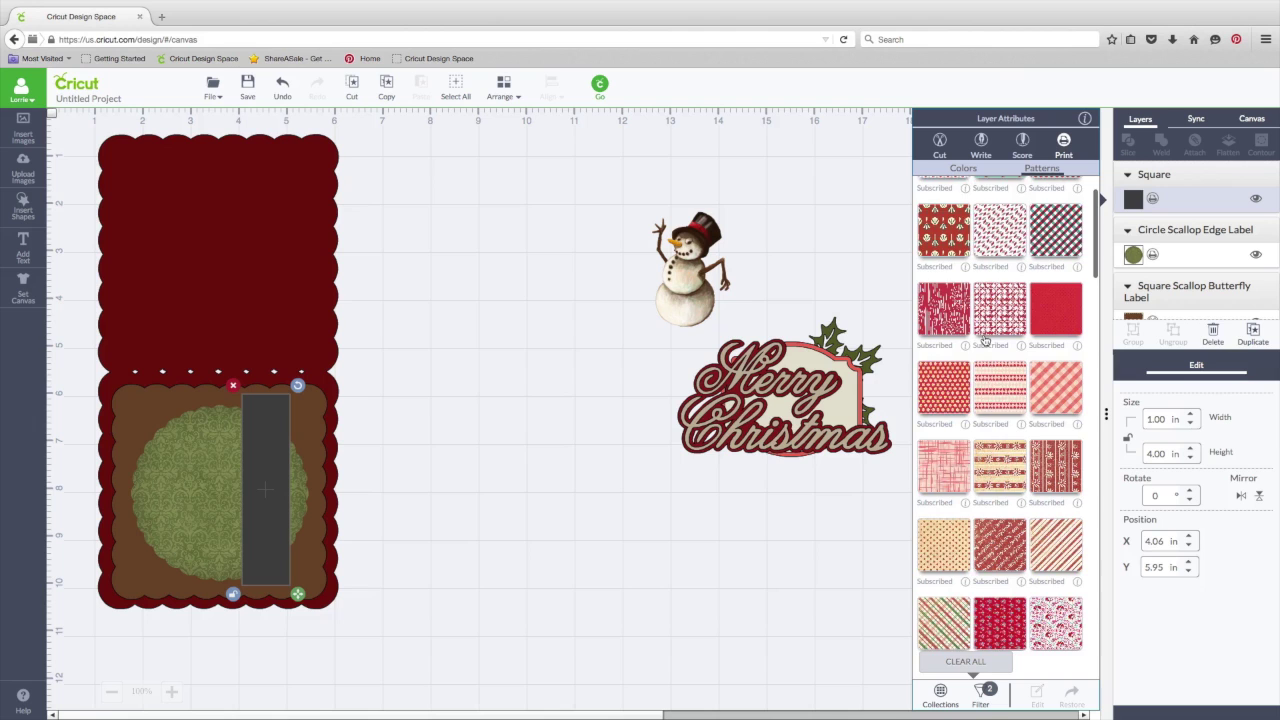
{"action": "scroll", "coordinate": [984, 341], "scroll_direction": "up", "scroll_amount": 1}
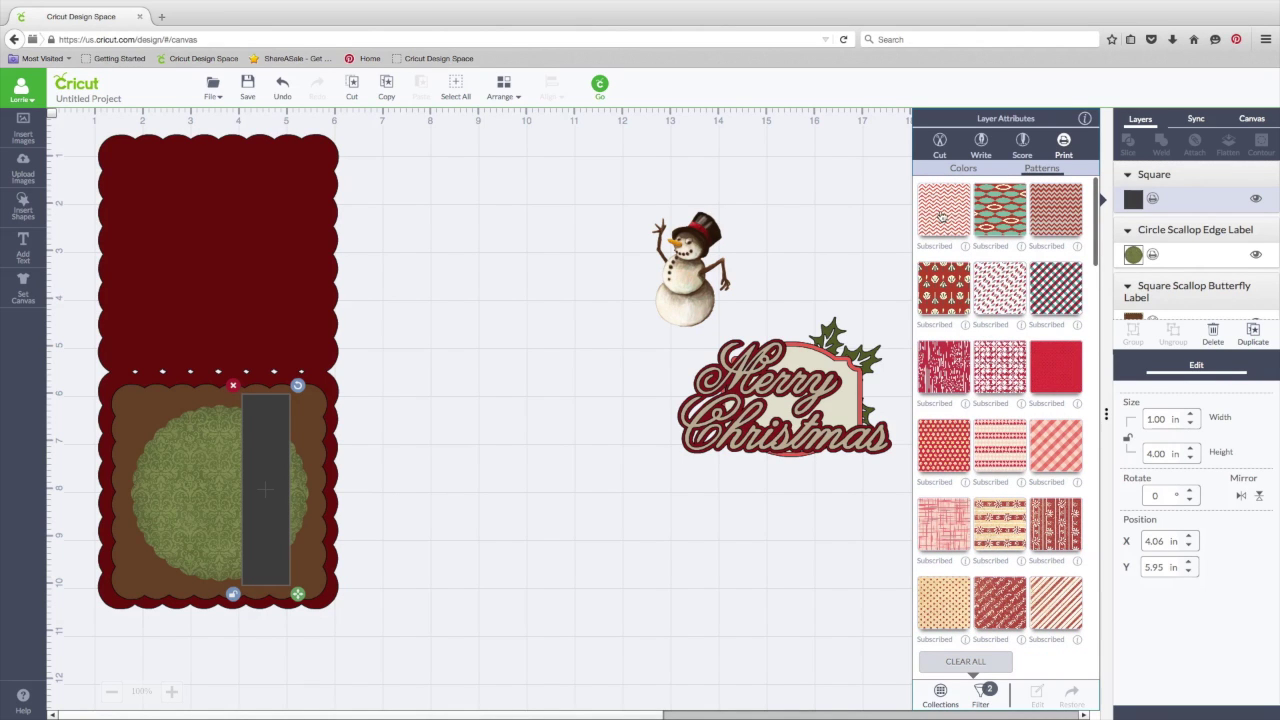
{"action": "left_click", "coordinate": [962, 236]}
{"action": "scroll", "coordinate": [938, 369], "scroll_direction": "down", "scroll_amount": 5}
{"action": "scroll", "coordinate": [938, 369], "scroll_direction": "up", "scroll_amount": 5}
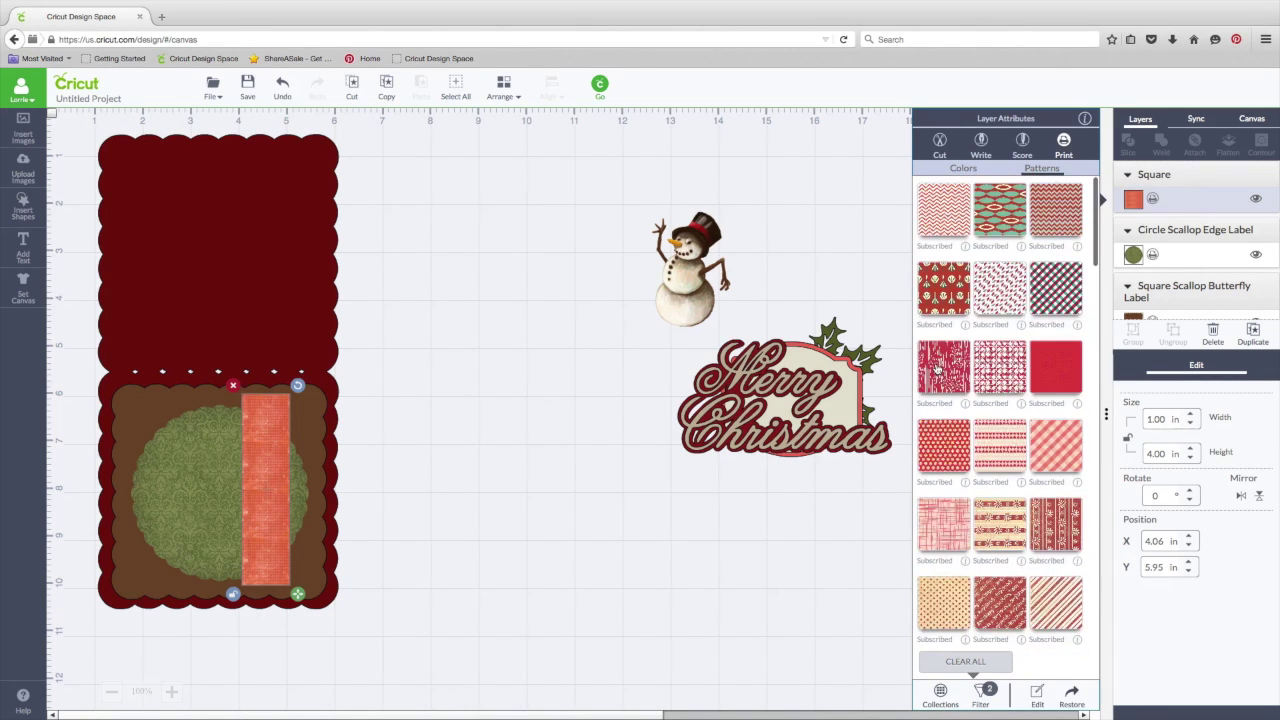
{"action": "left_click", "coordinate": [944, 208]}
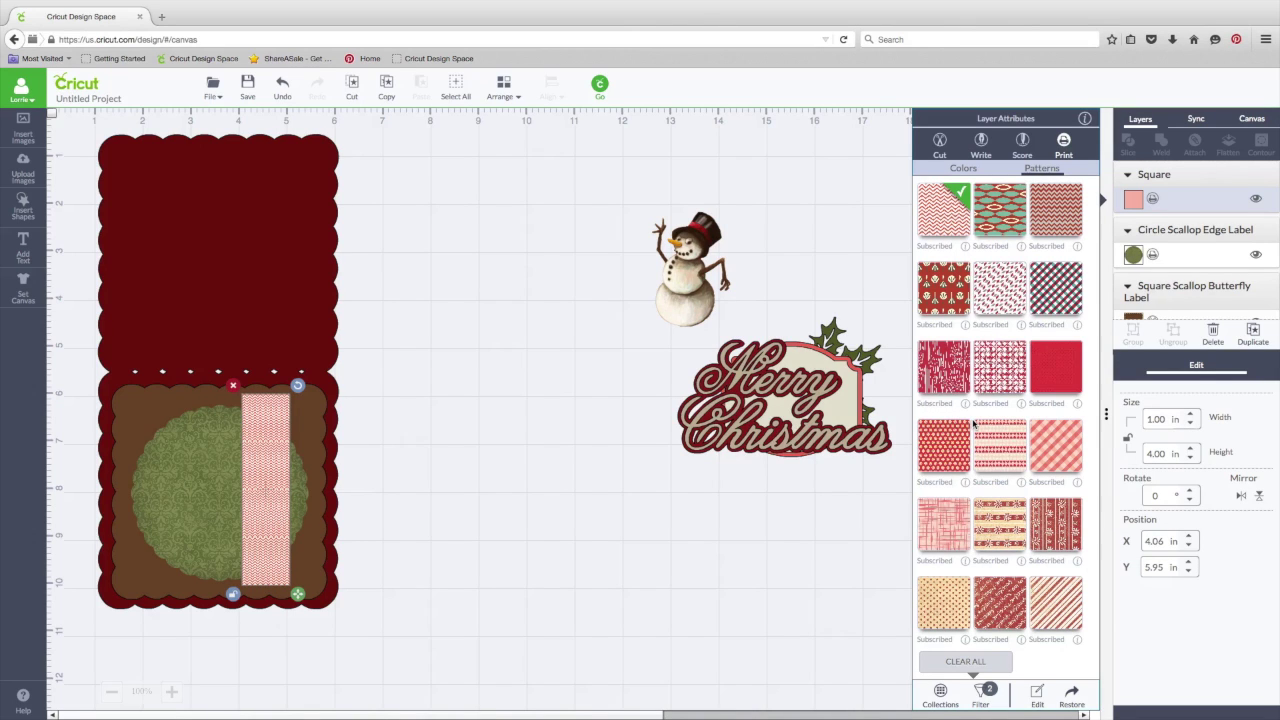
Step: Try larger scales for the strip's chevron pattern and settle on about 110%
{"action": "left_click", "coordinate": [1037, 695]}
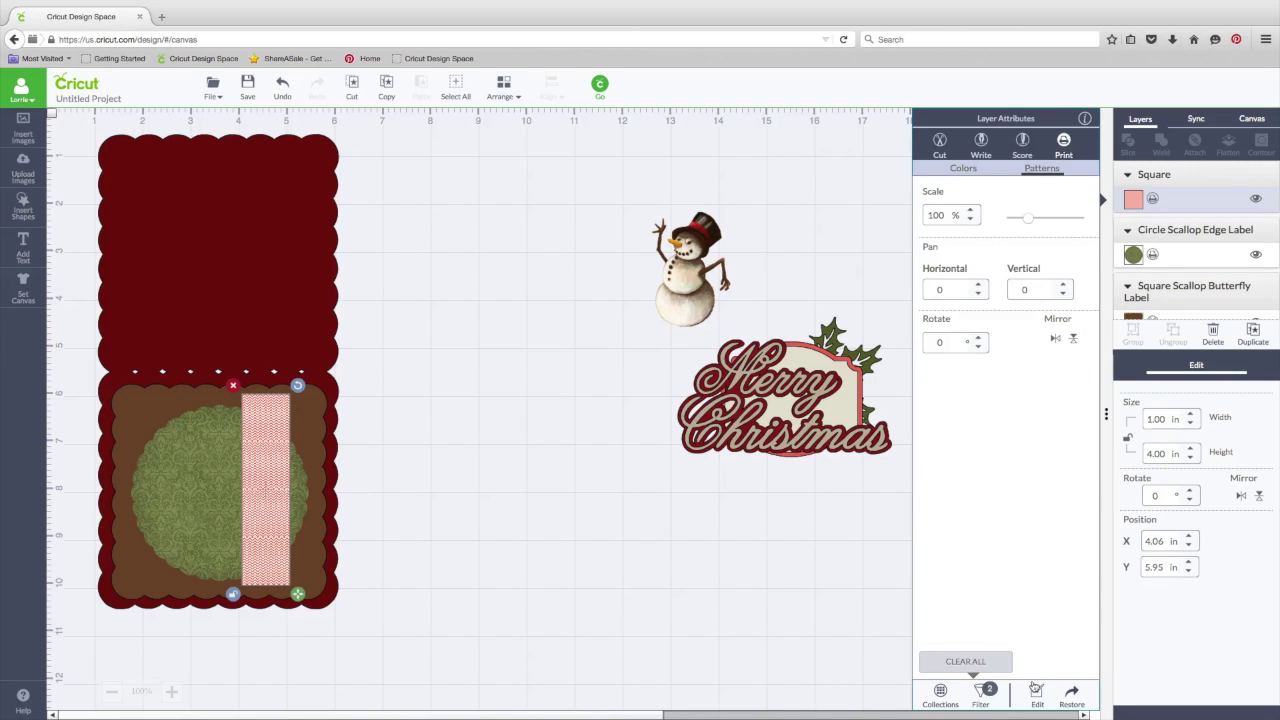
{"action": "left_click_drag", "start_coordinate": [1030, 221], "coordinate": [1036, 219]}
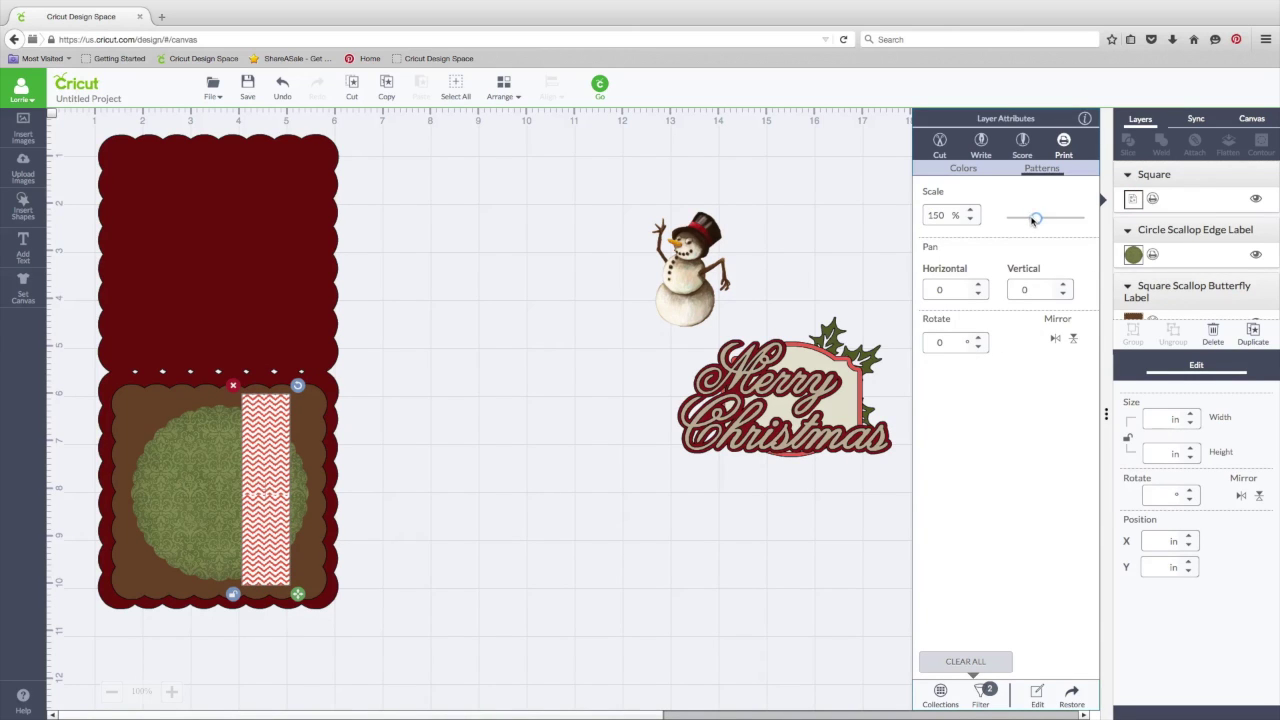
{"action": "left_click_drag", "start_coordinate": [1034, 220], "coordinate": [1041, 219]}
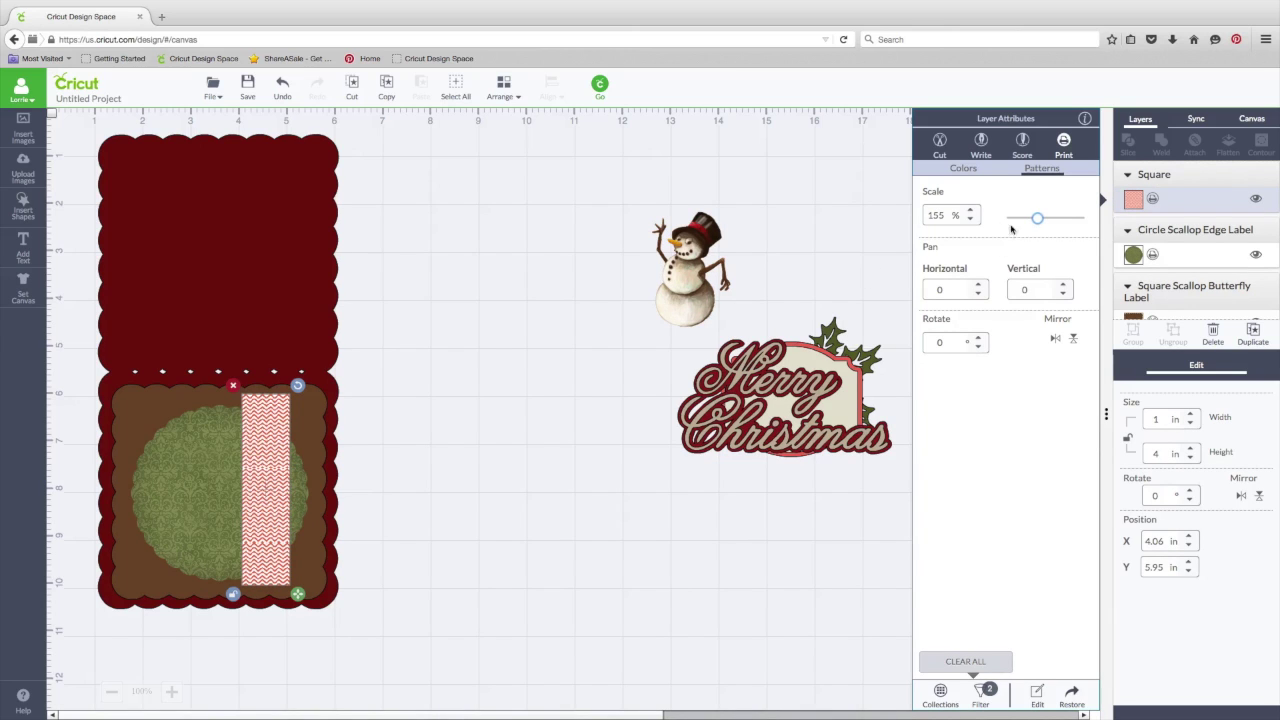
{"action": "left_click_drag", "start_coordinate": [1034, 219], "coordinate": [1031, 219]}
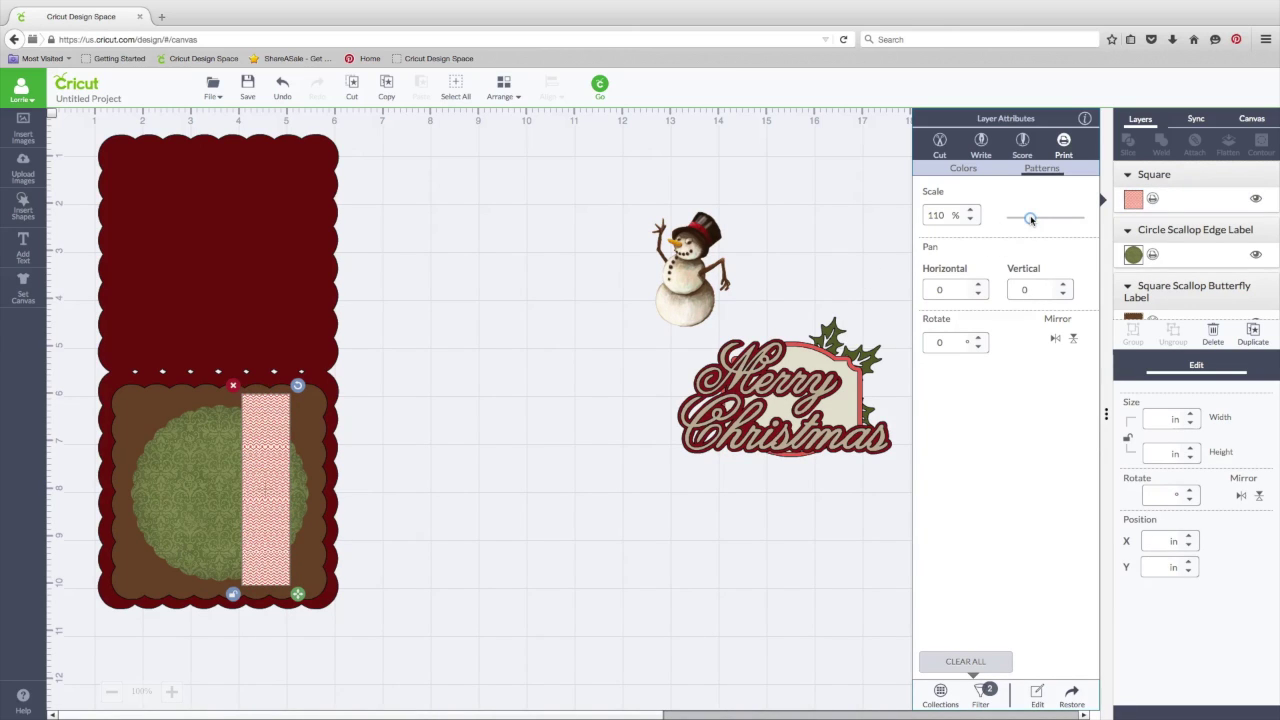
{"action": "left_click", "coordinate": [559, 565]}
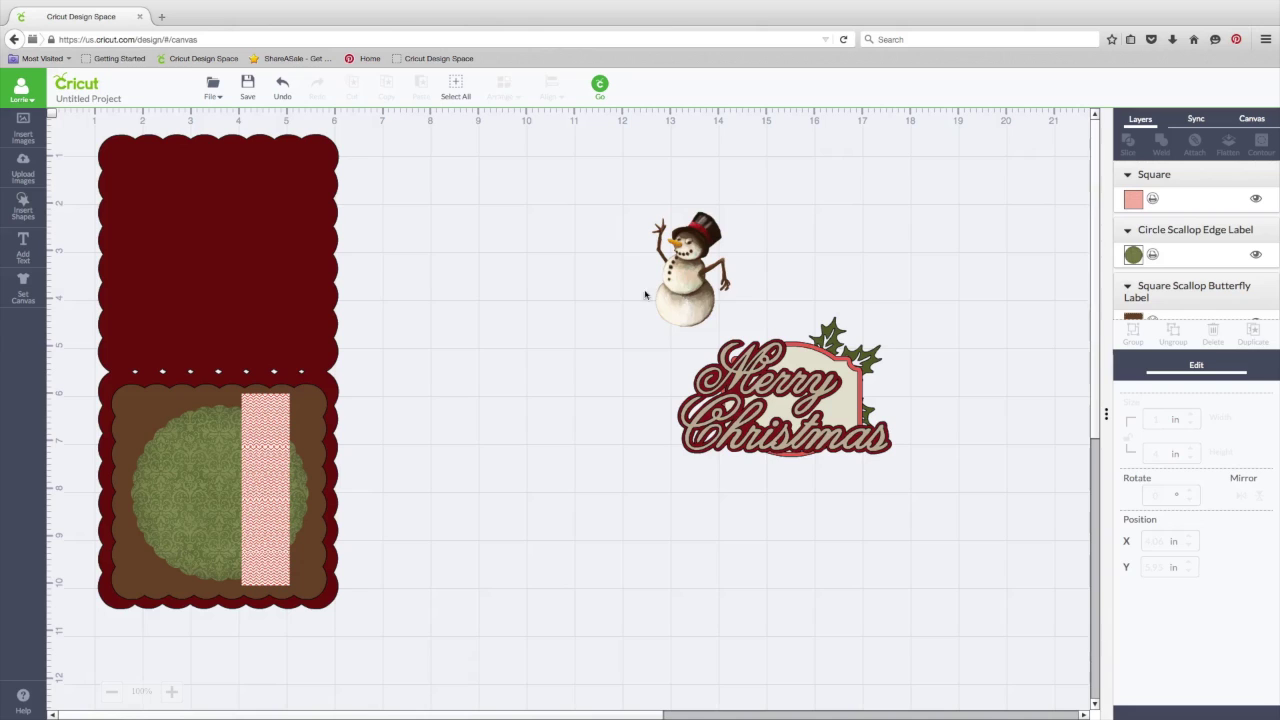
Step: Move the snowman closer to the card at about X 9.62, Y 2.33 in and mirror it horizontally
{"action": "left_click_drag", "start_coordinate": [680, 298], "coordinate": [537, 305]}
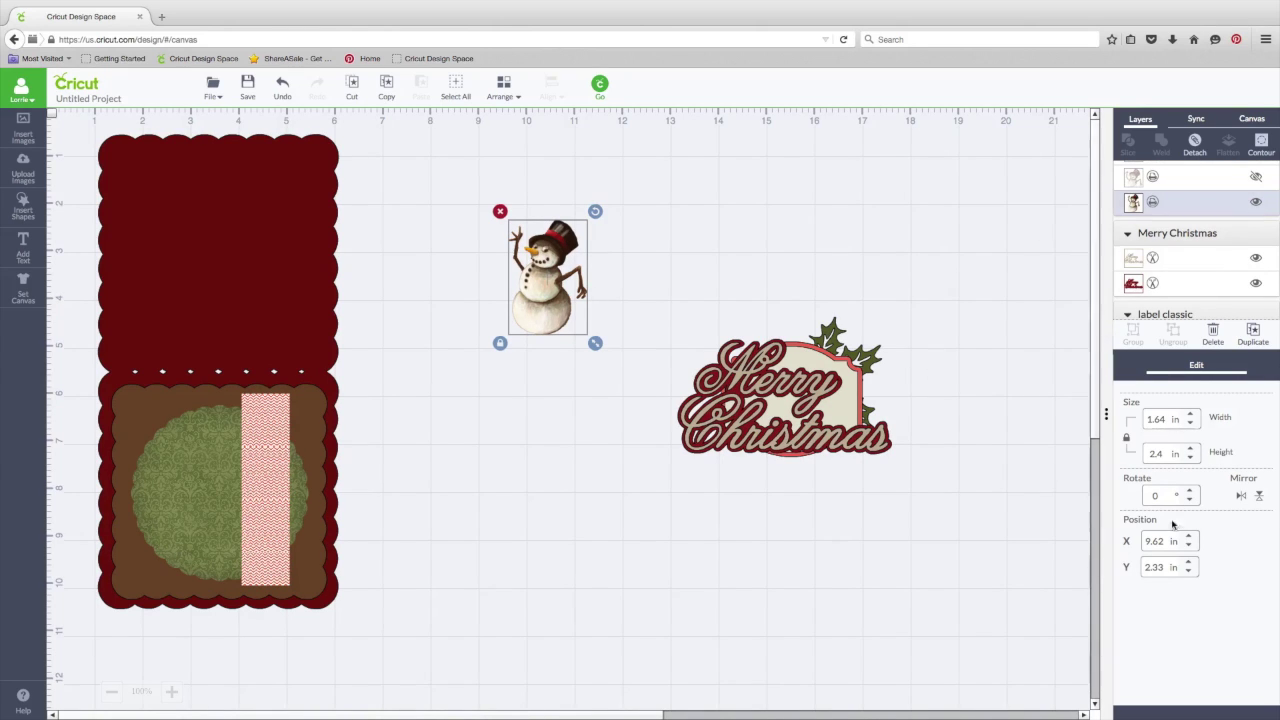
{"action": "left_click", "coordinate": [1240, 495]}
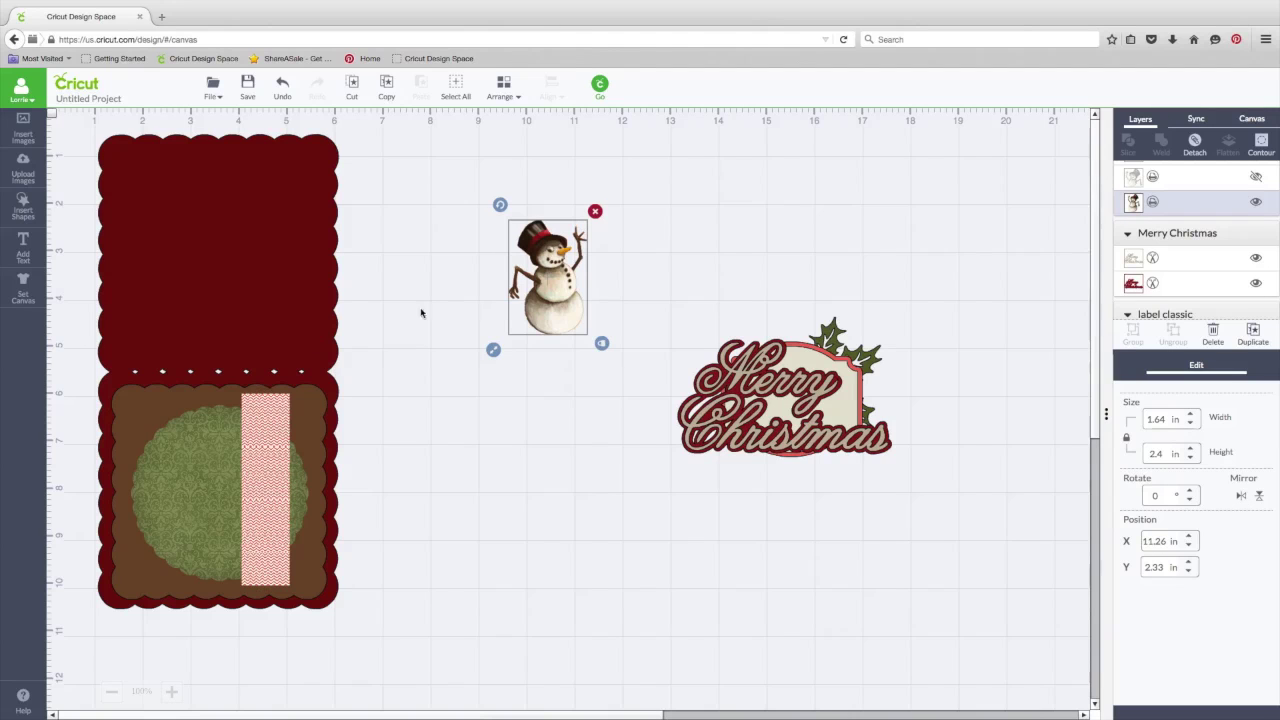
Step: Move the snowman beside the card's lower half, at about X 8.83, Y 5.37 in, and bring it to the front
{"action": "left_click_drag", "start_coordinate": [550, 306], "coordinate": [423, 429]}
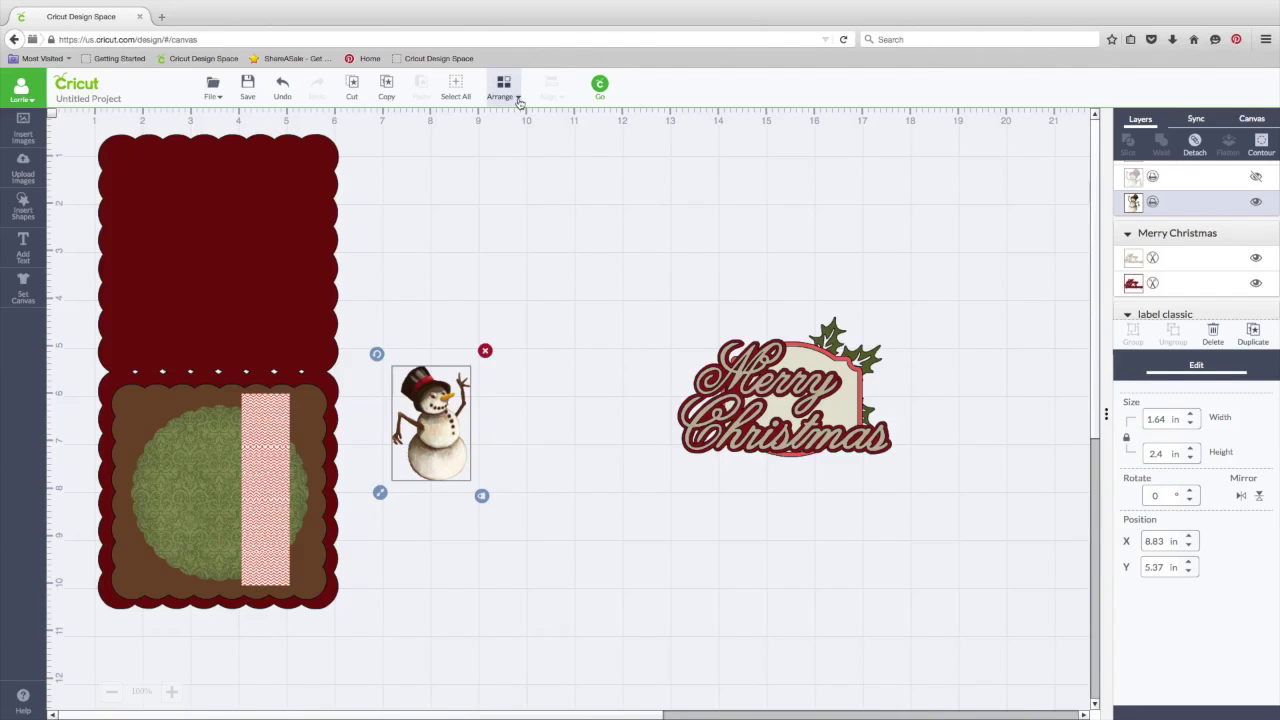
{"action": "left_click", "coordinate": [519, 100]}
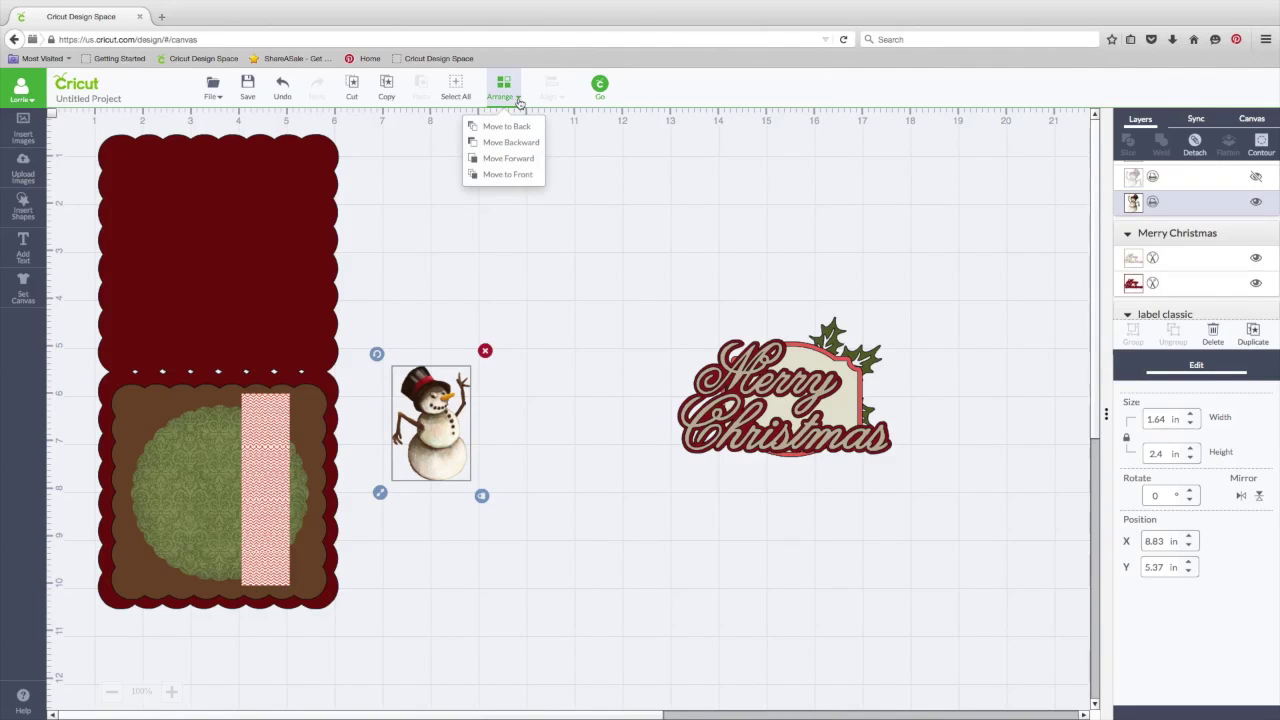
{"action": "left_click", "coordinate": [615, 290]}
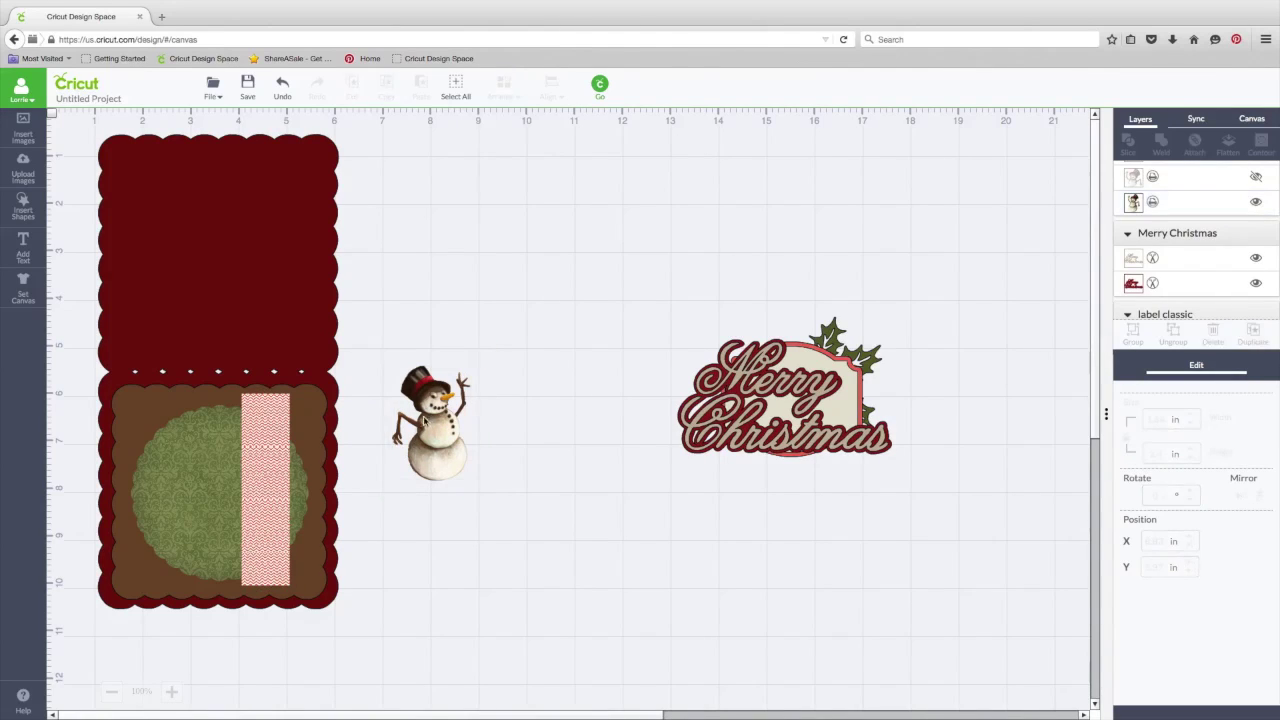
{"action": "left_click", "coordinate": [433, 418]}
{"action": "right_click", "coordinate": [432, 418]}
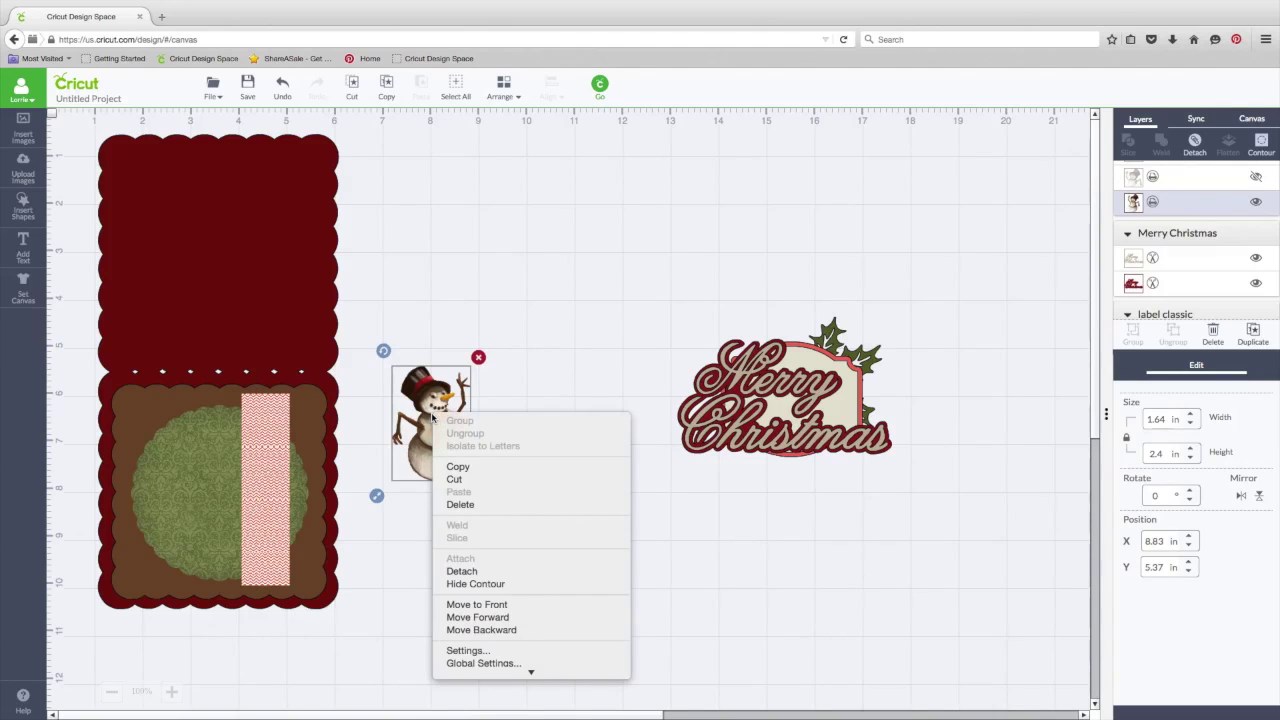
{"action": "left_click", "coordinate": [494, 604]}
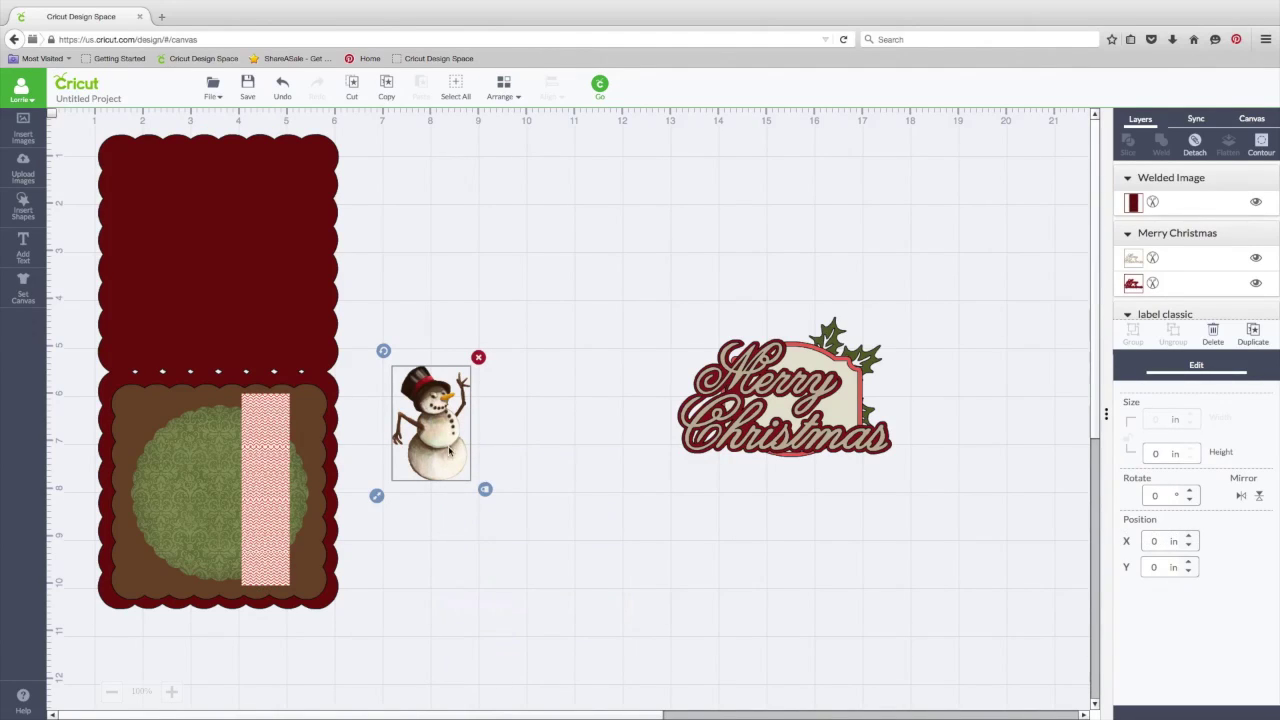
Step: Place the snowman on the left side of the card front and enlarge it to about 2.05 × 3 in
{"action": "left_click_drag", "start_coordinate": [452, 453], "coordinate": [142, 511]}
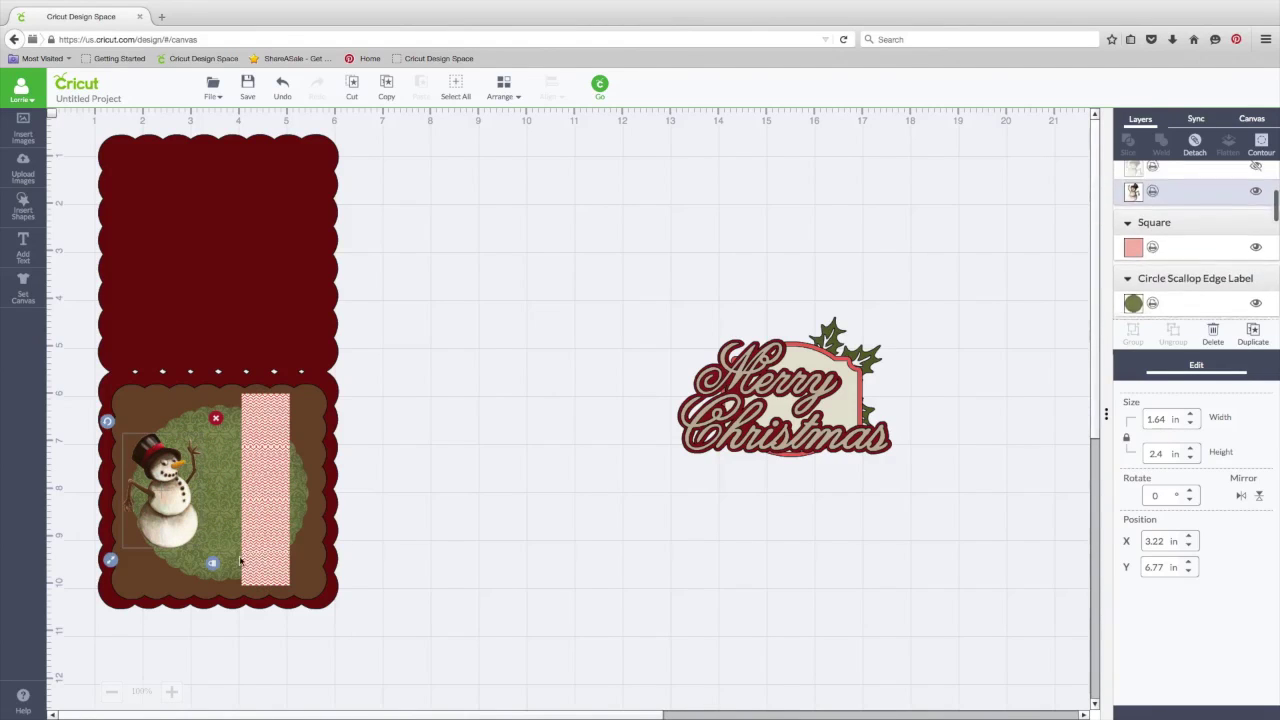
{"action": "left_click_drag", "start_coordinate": [107, 559], "coordinate": [94, 582]}
{"action": "left_click_drag", "start_coordinate": [148, 514], "coordinate": [154, 499]}
{"action": "left_click_drag", "start_coordinate": [100, 571], "coordinate": [142, 538]}
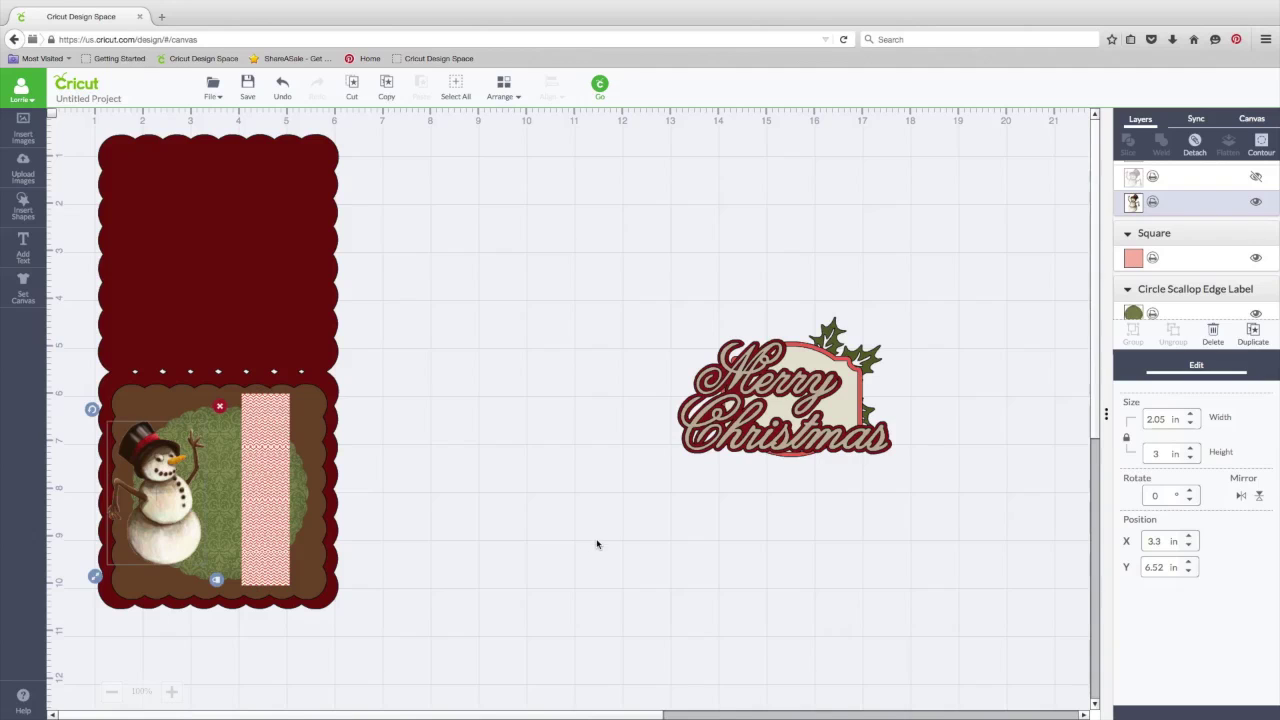
Step: Separate the blank label from the Merry Christmas title and holly, and fit it over the chevron strip at about 2 in wide
{"action": "left_click", "coordinate": [752, 468]}
{"action": "left_click_drag", "start_coordinate": [745, 444], "coordinate": [546, 468]}
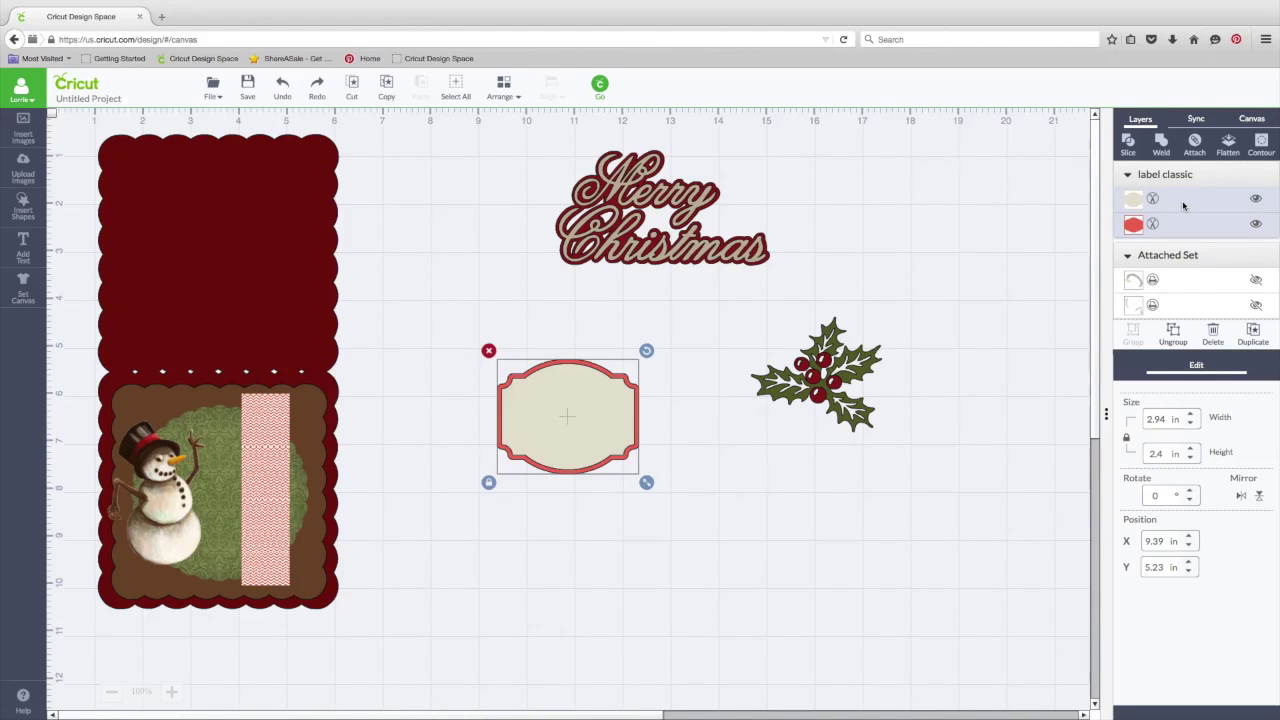
{"action": "left_click_drag", "start_coordinate": [596, 426], "coordinate": [291, 486]}
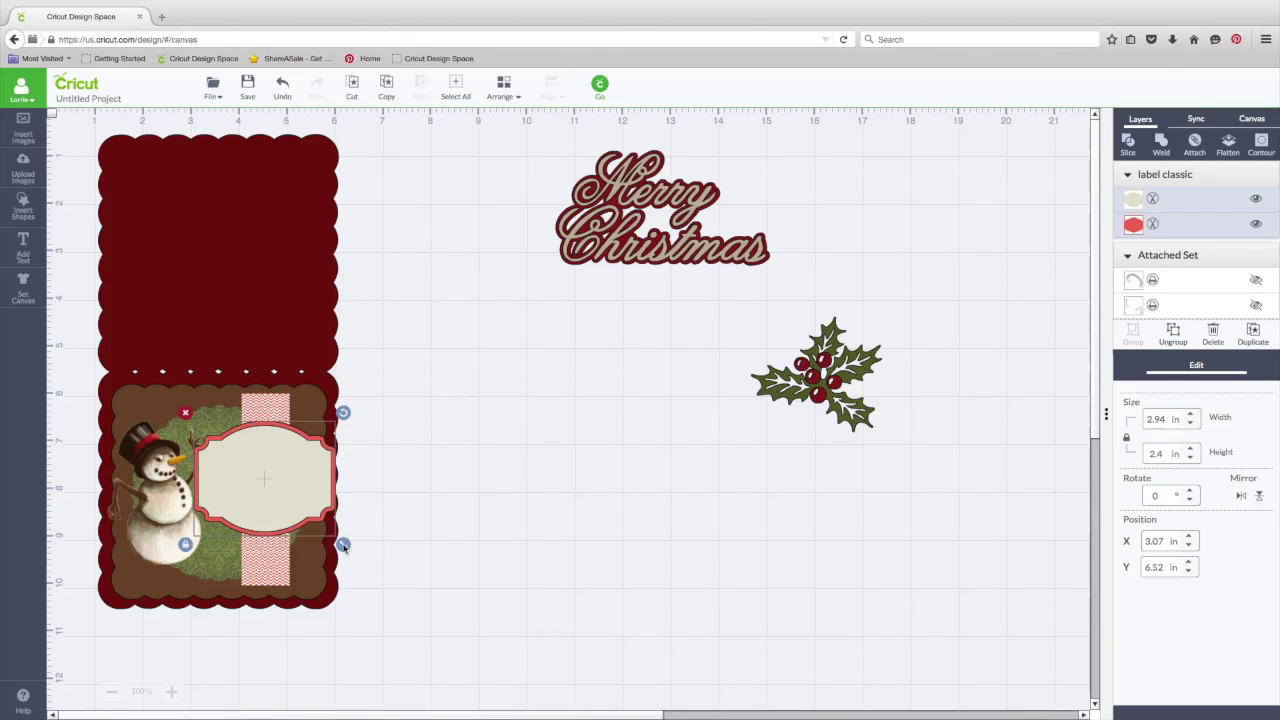
{"action": "left_click_drag", "start_coordinate": [343, 543], "coordinate": [306, 513]}
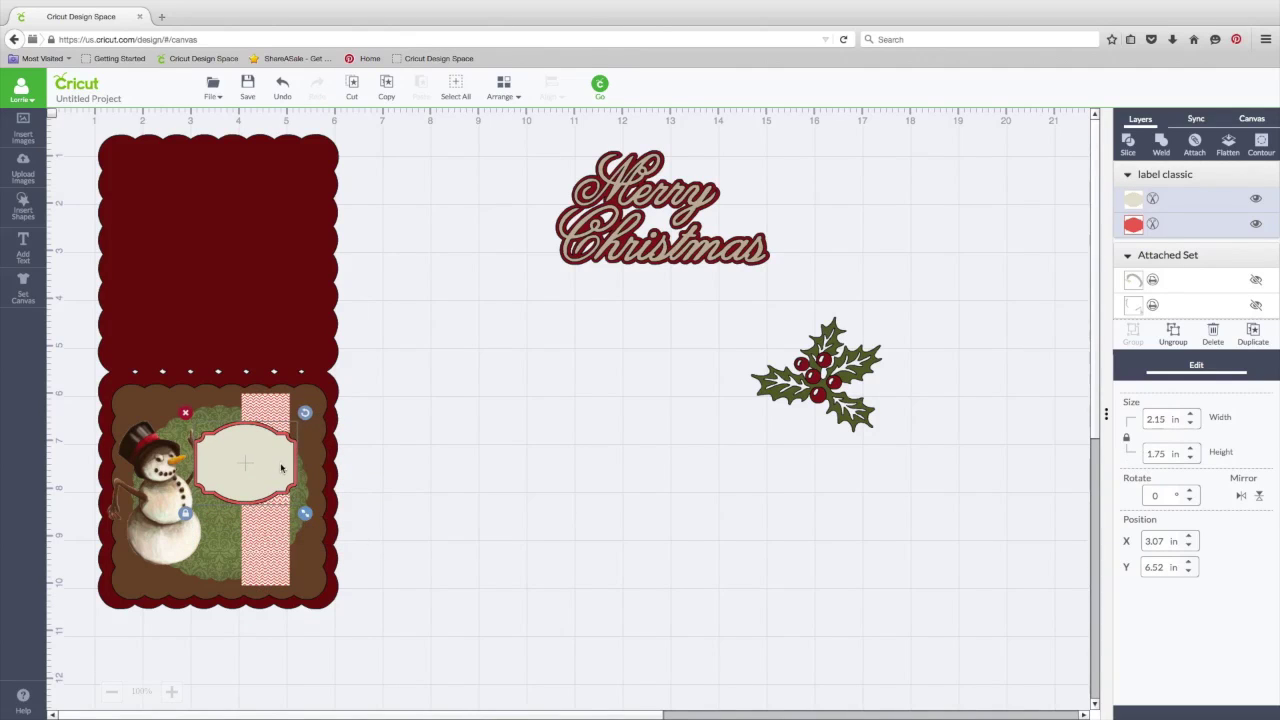
{"action": "left_click_drag", "start_coordinate": [283, 466], "coordinate": [296, 496]}
{"action": "left_click_drag", "start_coordinate": [320, 542], "coordinate": [296, 511]}
Step: Enlarge the snowman to about 2.25 × 3.3 in, shift it inward, and refit the label beside it at about 2.12 × 1.73 in
{"action": "left_click", "coordinate": [160, 490]}
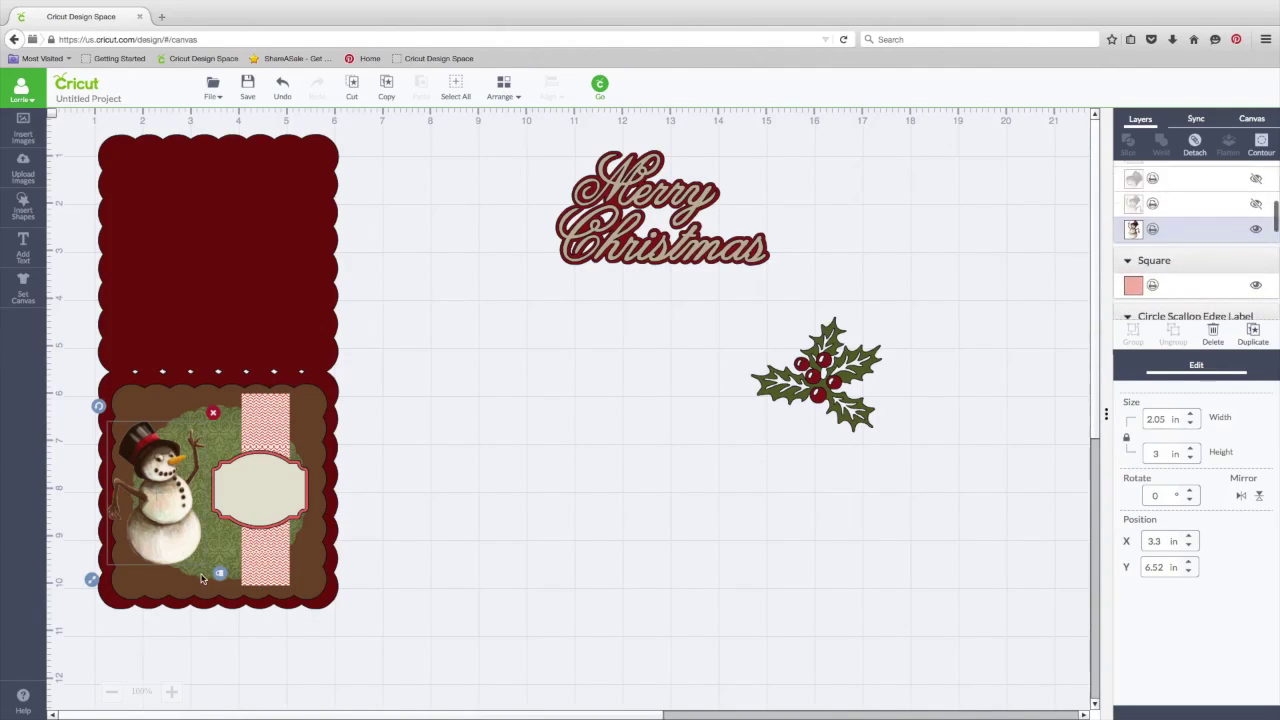
{"action": "left_click_drag", "start_coordinate": [94, 583], "coordinate": [80, 590]}
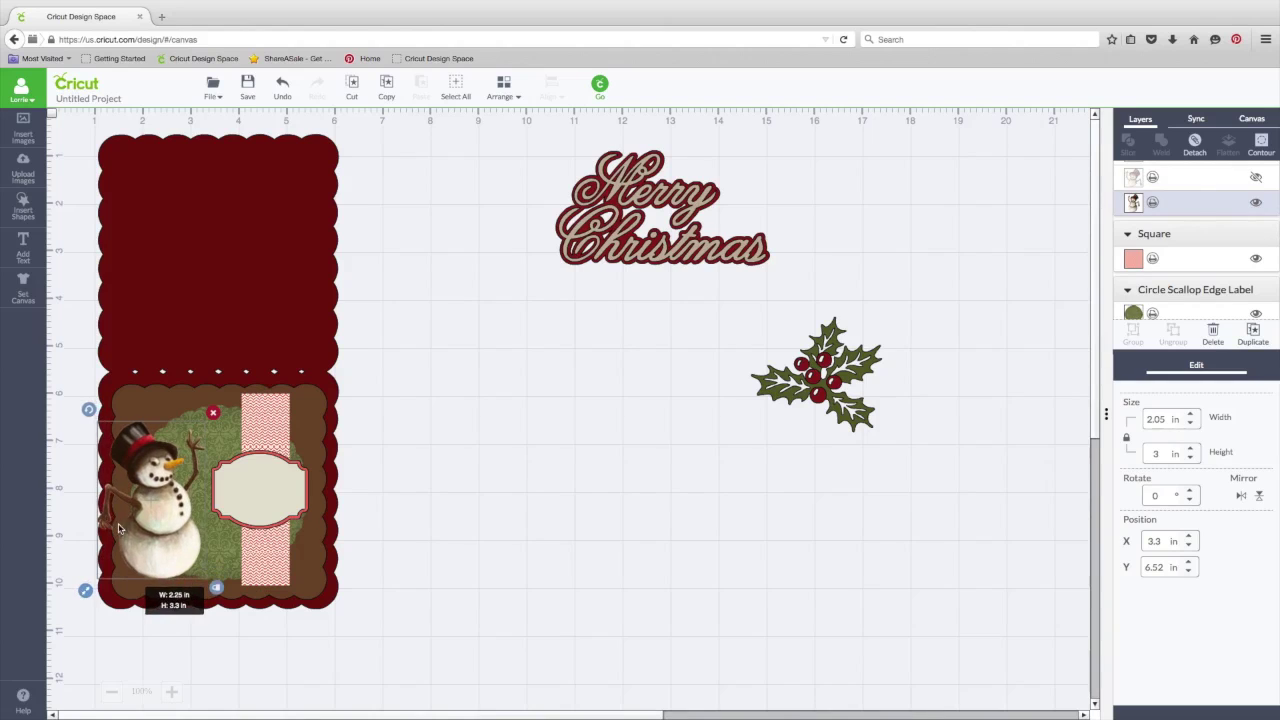
{"action": "left_click_drag", "start_coordinate": [140, 515], "coordinate": [168, 505]}
{"action": "left_click", "coordinate": [437, 537]}
{"action": "mouse_move", "coordinate": [296, 504]}
{"action": "left_mouse_down"}
{"action": "mouse_move", "coordinate": [325, 543]}
{"action": "mouse_move", "coordinate": [303, 503]}
{"action": "mouse_move", "coordinate": [294, 509]}
{"action": "left_mouse_up"}
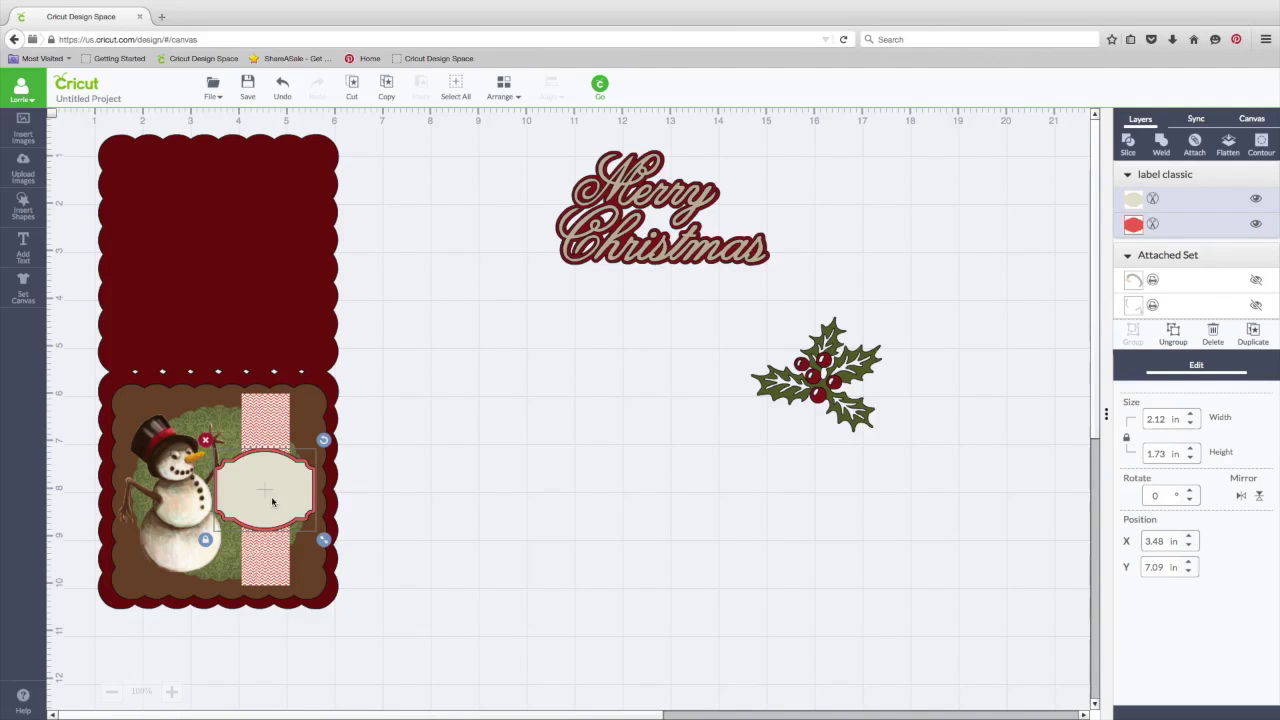
Step: Move the label off the card, ungroup it and set the cream layer apart from the red one at about X 7.84, Y 2.99 in
{"action": "left_click_drag", "start_coordinate": [272, 502], "coordinate": [511, 410]}
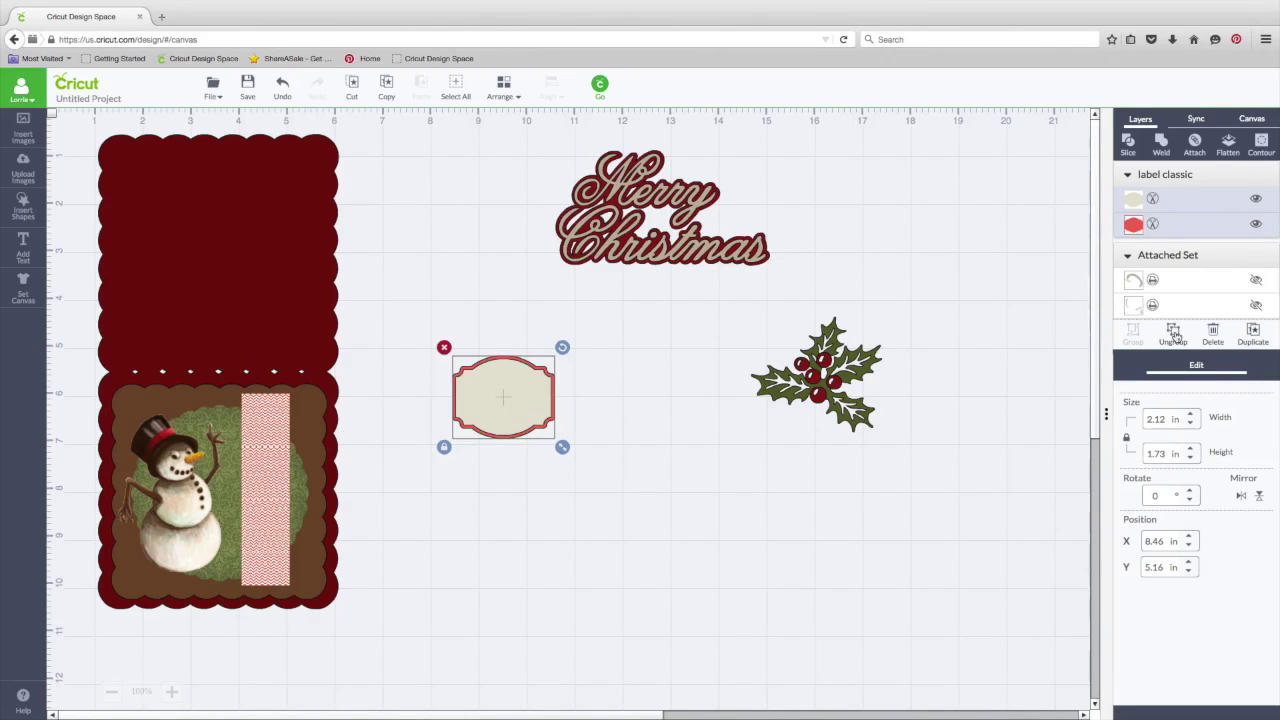
{"action": "right_click", "coordinate": [503, 391]}
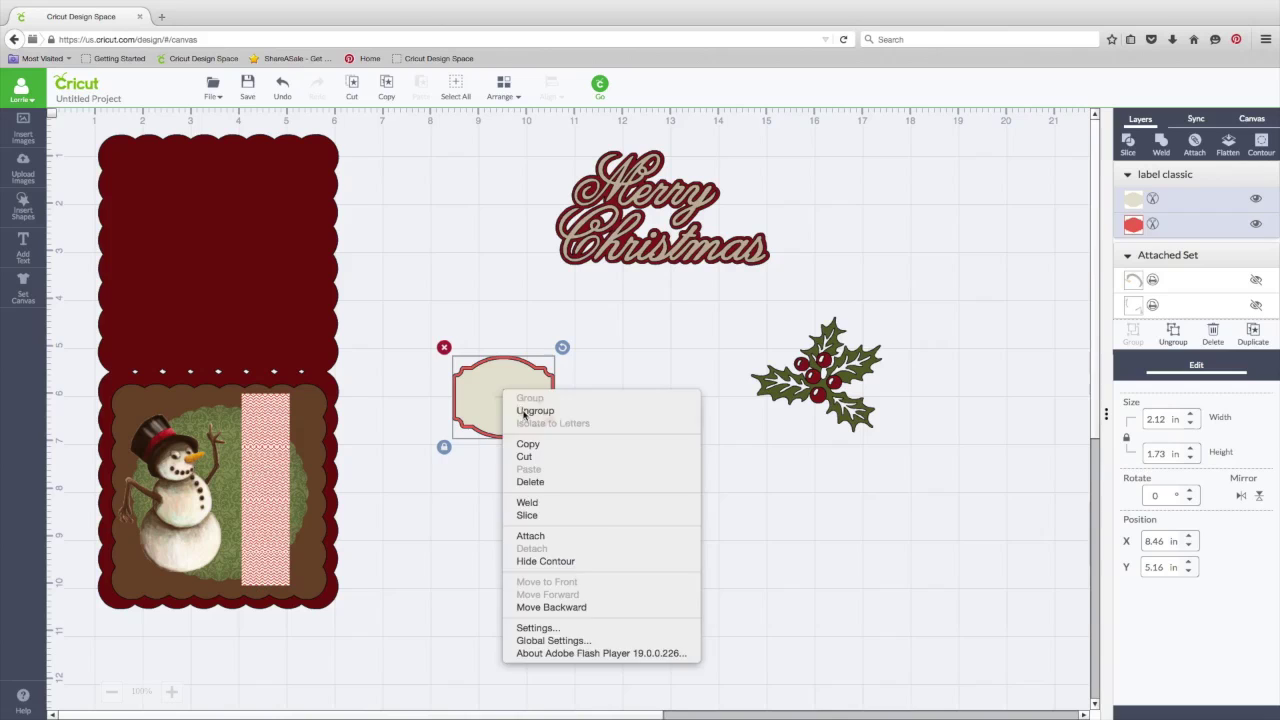
{"action": "left_click", "coordinate": [523, 411]}
{"action": "left_click_drag", "start_coordinate": [504, 400], "coordinate": [465, 286]}
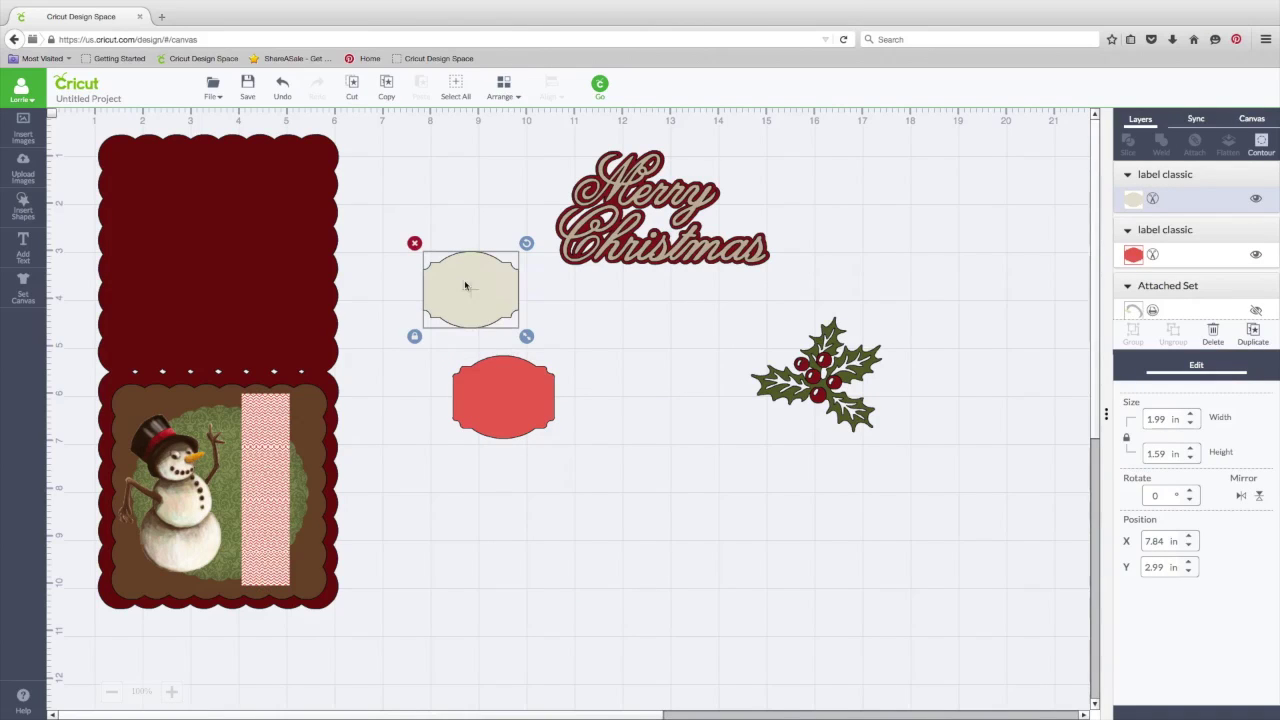
Step: Shrink the Merry Christmas title to about 1.54 × 0.83 in, bring it to the front and place it on the cream label
{"action": "left_click", "coordinate": [690, 244]}
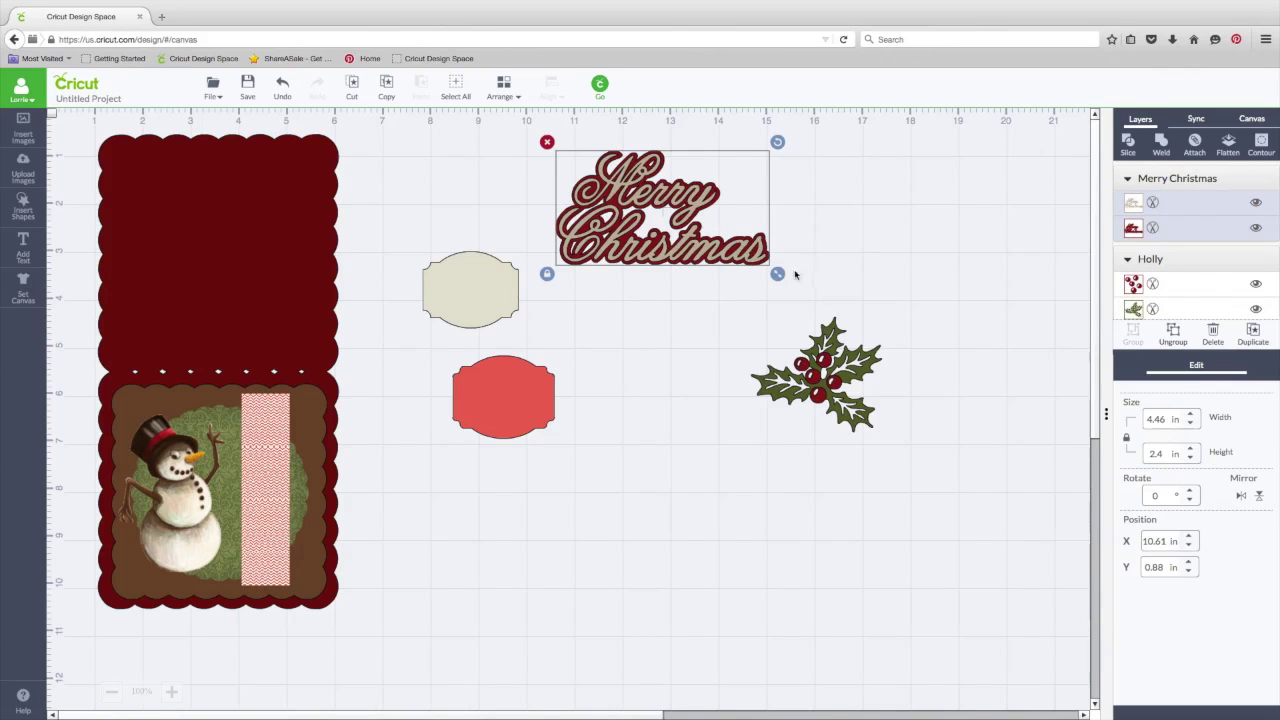
{"action": "left_click_drag", "start_coordinate": [778, 277], "coordinate": [615, 286]}
{"action": "right_click", "coordinate": [615, 286]}
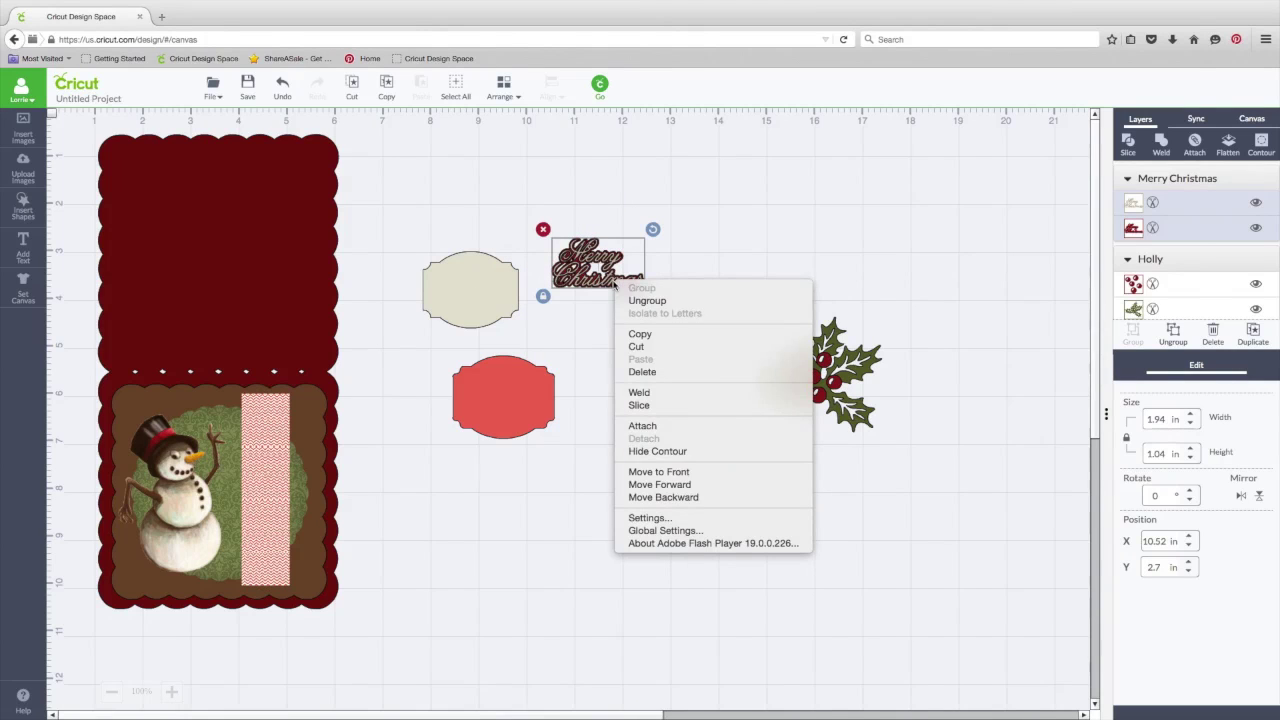
{"action": "left_click", "coordinate": [669, 472]}
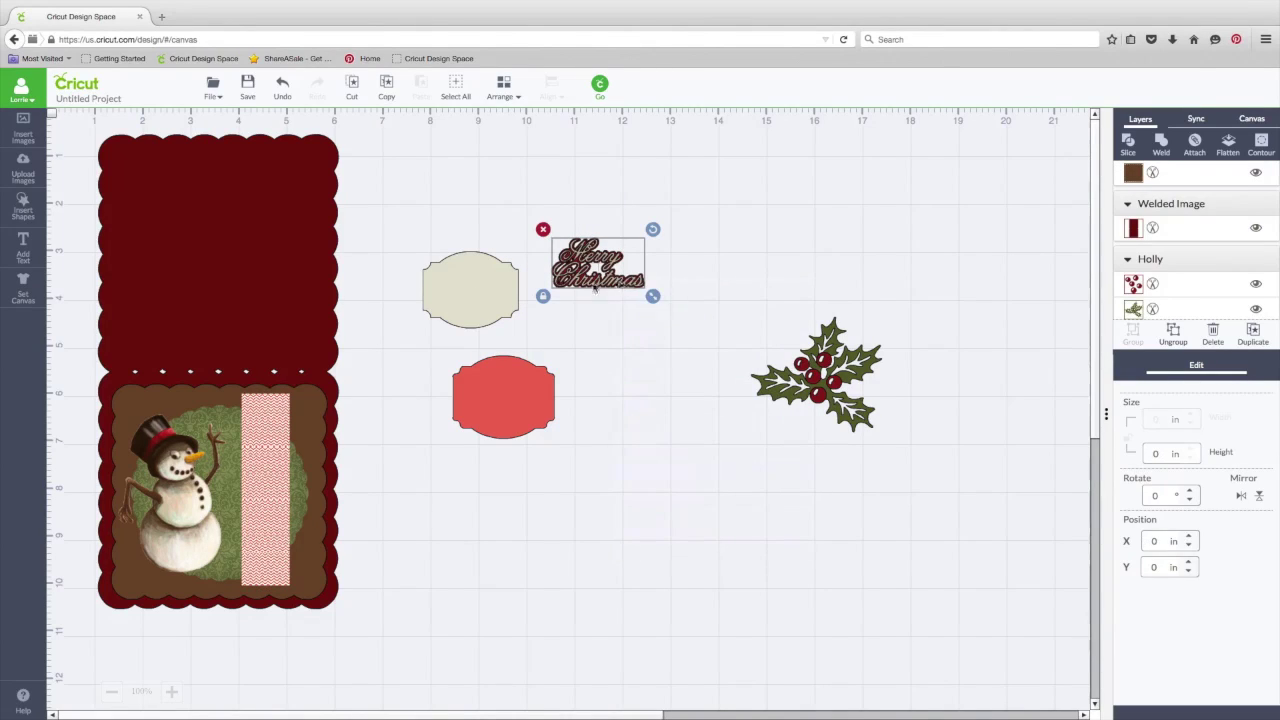
{"action": "left_click_drag", "start_coordinate": [620, 287], "coordinate": [493, 303]}
{"action": "left_click", "coordinate": [608, 323]}
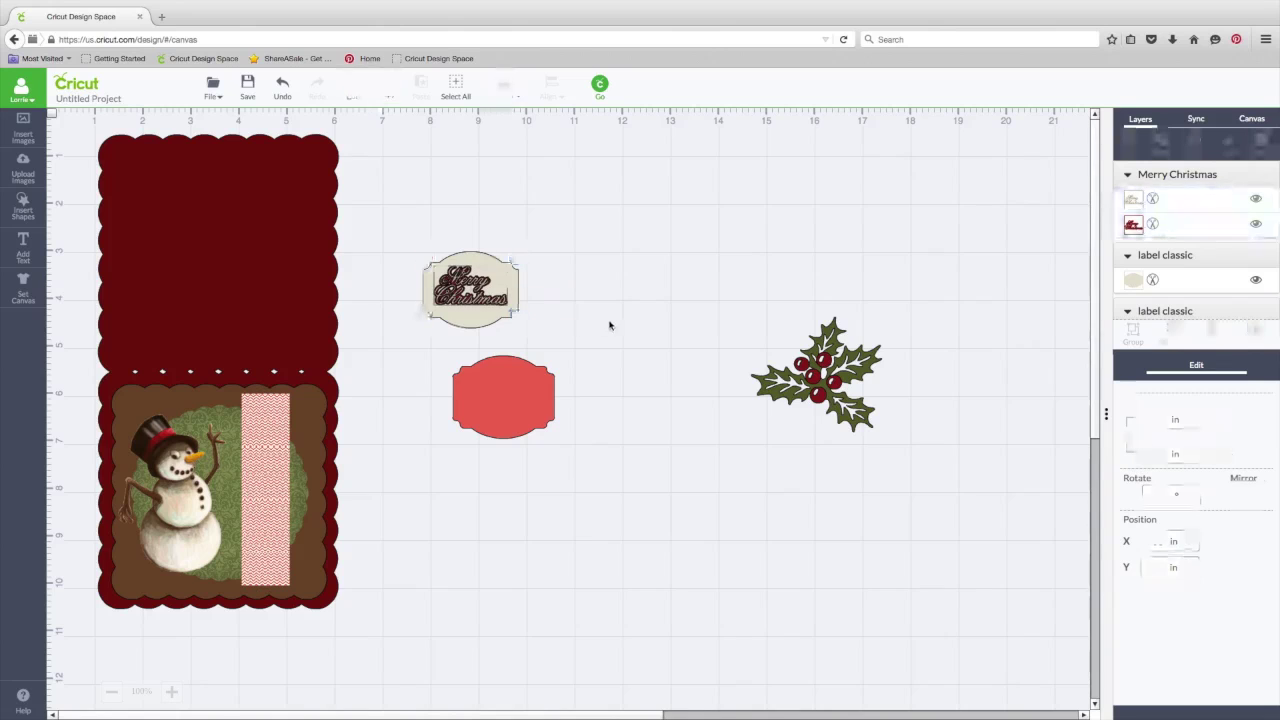
Step: Center the Merry Christmas title on the cream label and nudge it to about X 8.1, Y 3.33 in
{"action": "left_click_drag", "start_coordinate": [402, 218], "coordinate": [565, 343]}
{"action": "left_click", "coordinate": [548, 96]}
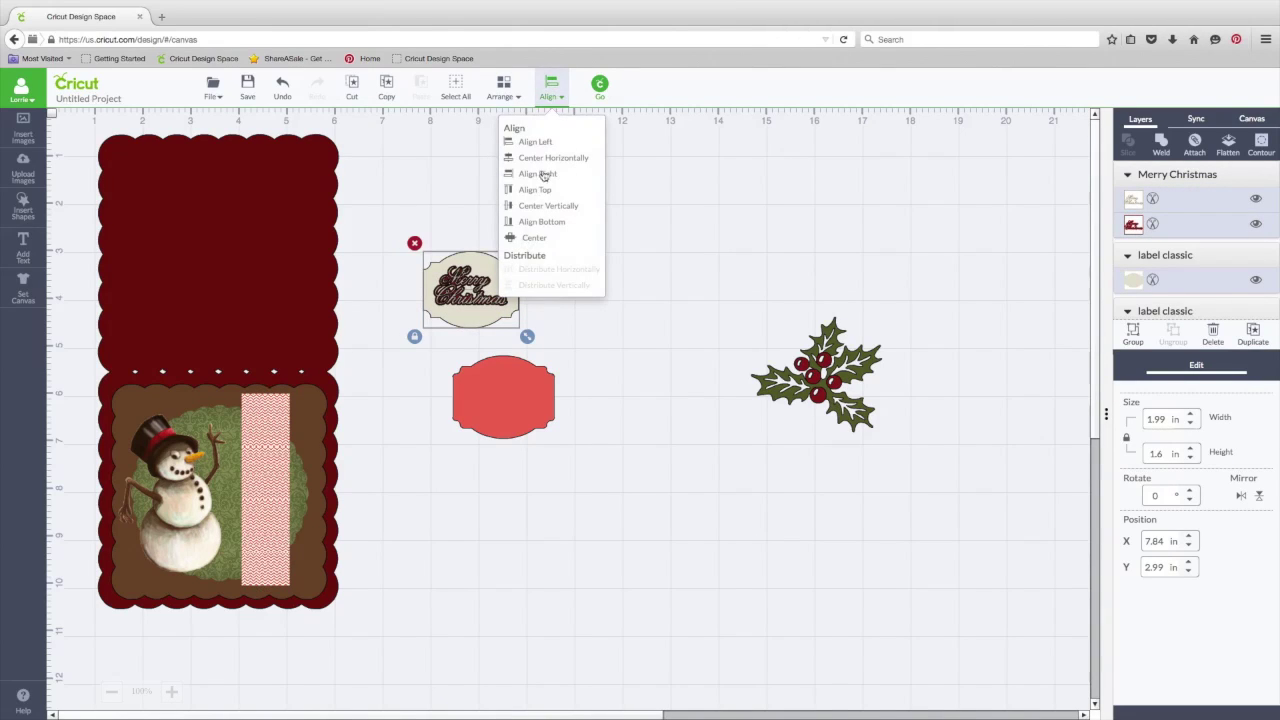
{"action": "left_click", "coordinate": [530, 244]}
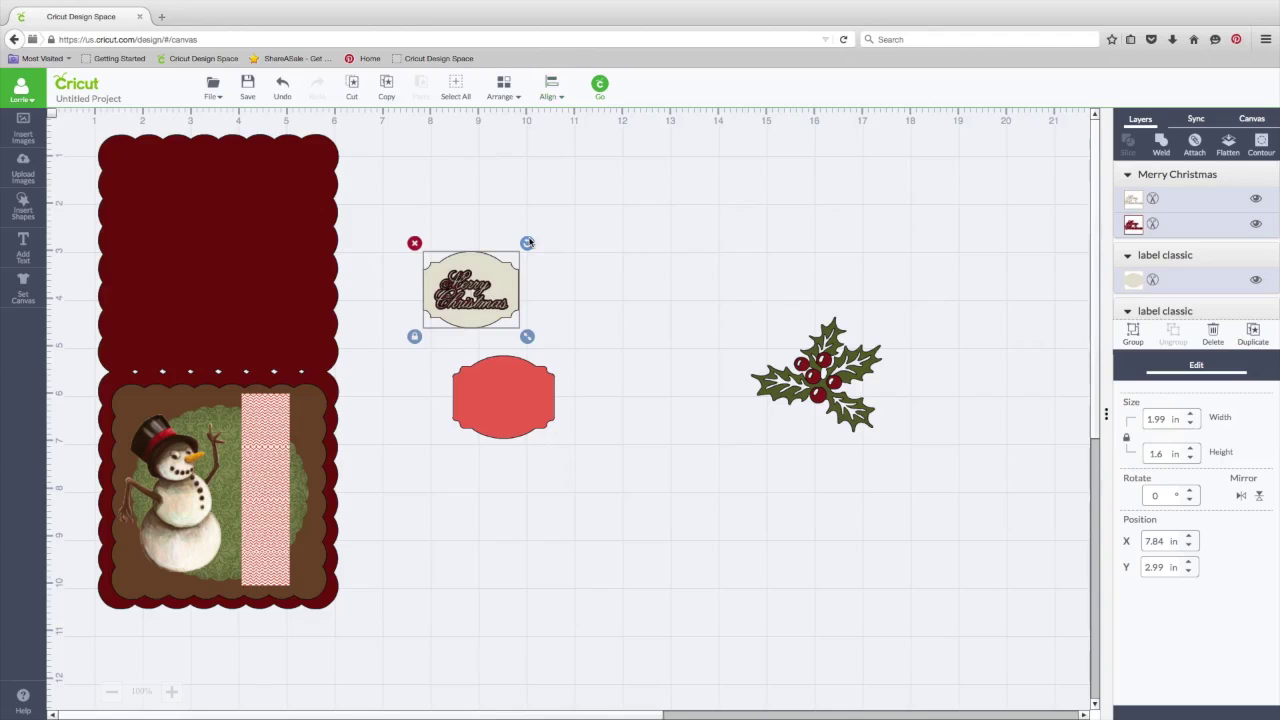
{"action": "left_click", "coordinate": [614, 257]}
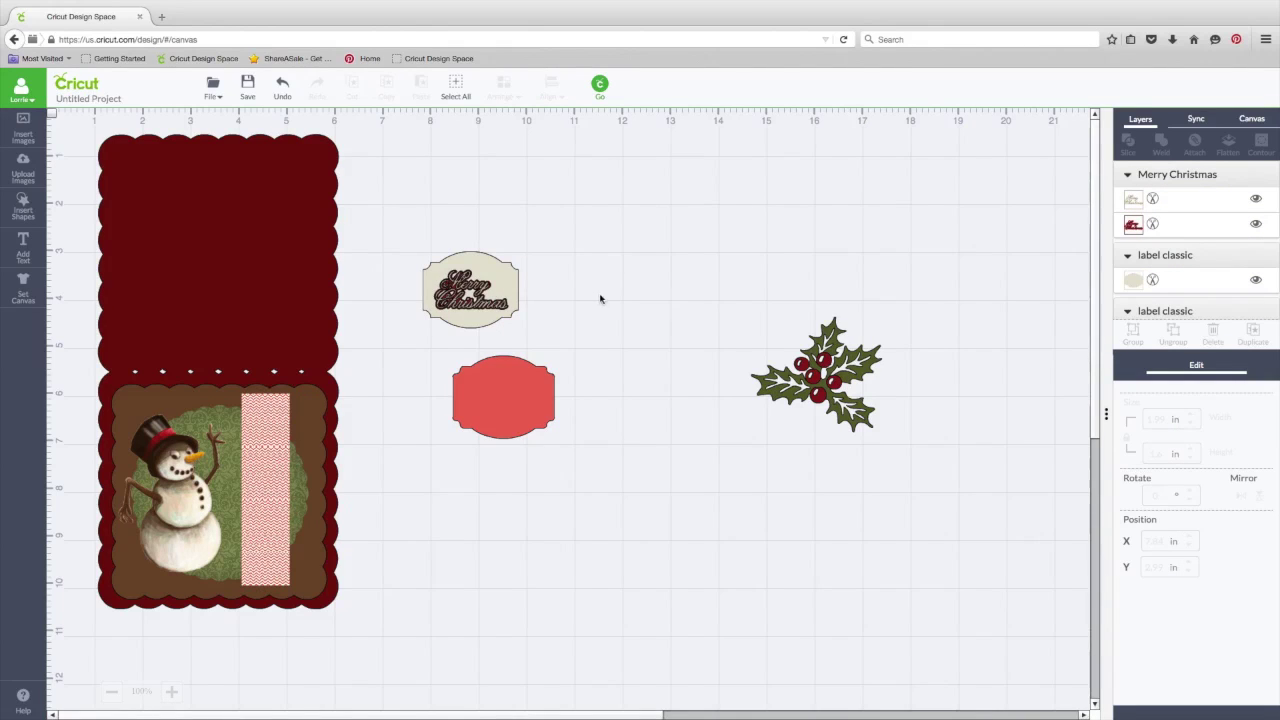
{"action": "left_click_drag", "start_coordinate": [478, 290], "coordinate": [488, 287]}
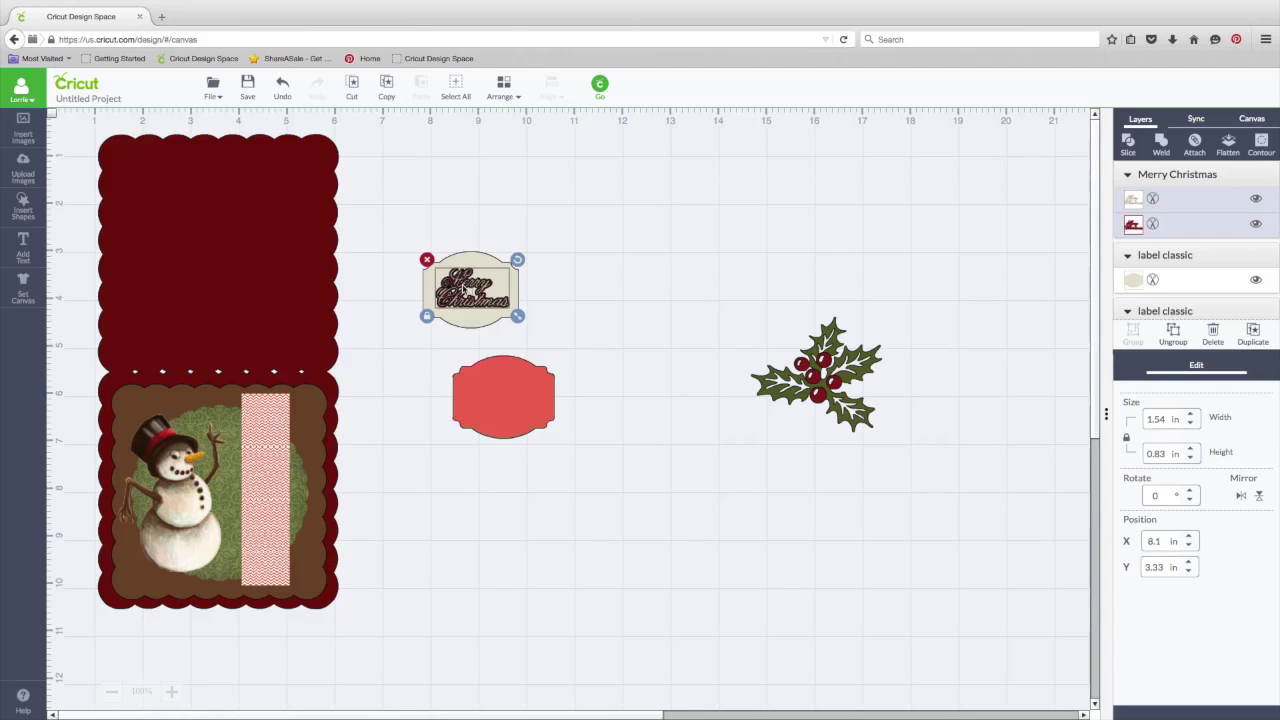
{"action": "left_click", "coordinate": [606, 290]}
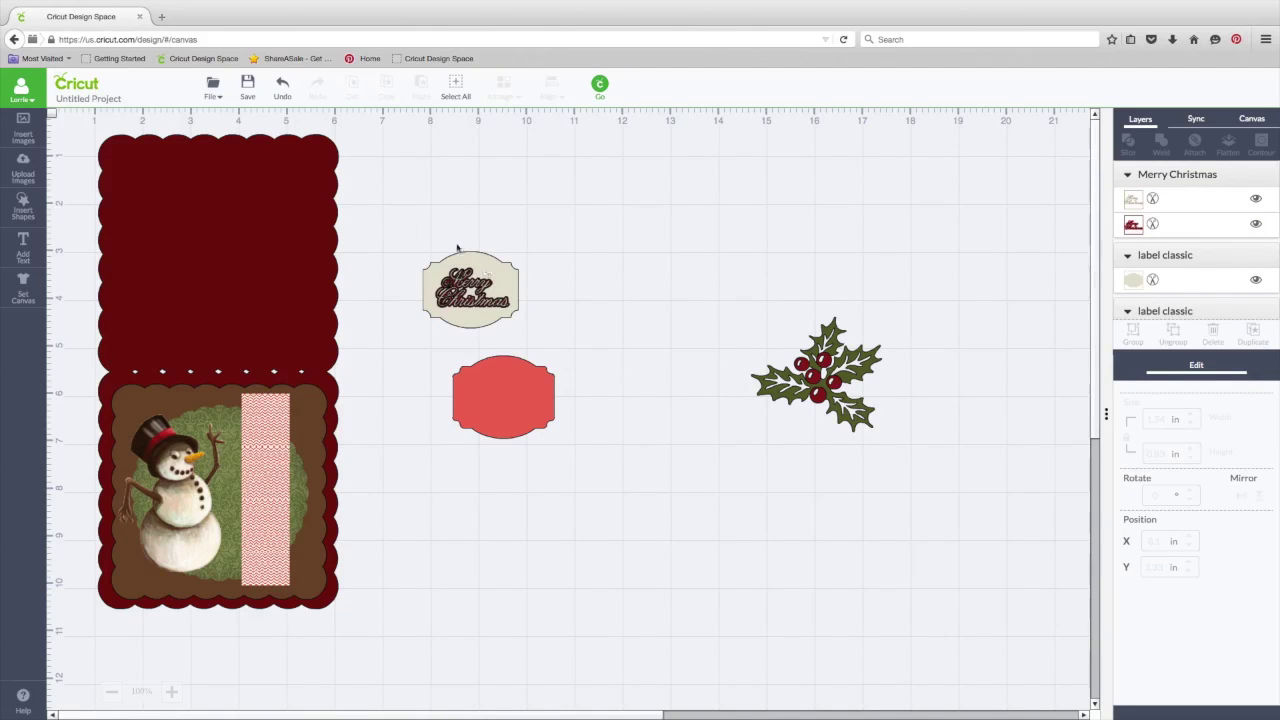
Step: Flatten the Merry Christmas title with the cream label and move the piece above the red label, at about X 8.51, Y 3.07 in
{"action": "left_click_drag", "start_coordinate": [392, 226], "coordinate": [560, 346]}
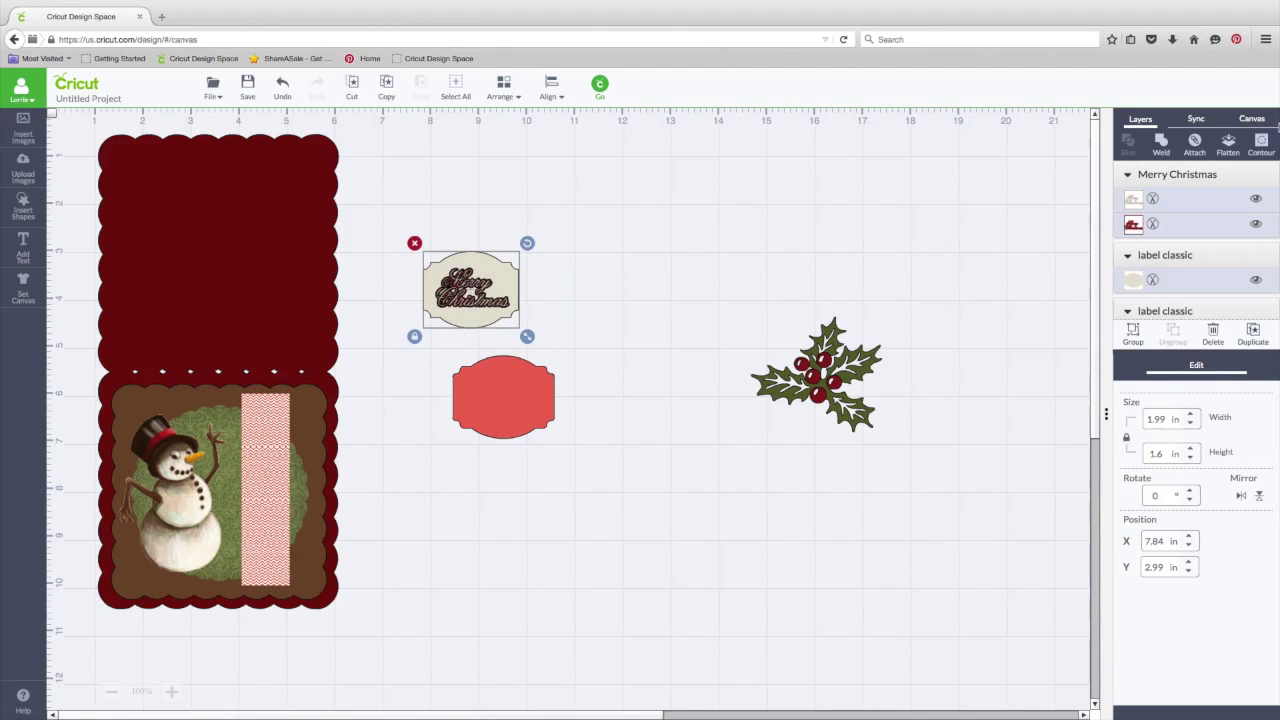
{"action": "left_click", "coordinate": [1229, 143]}
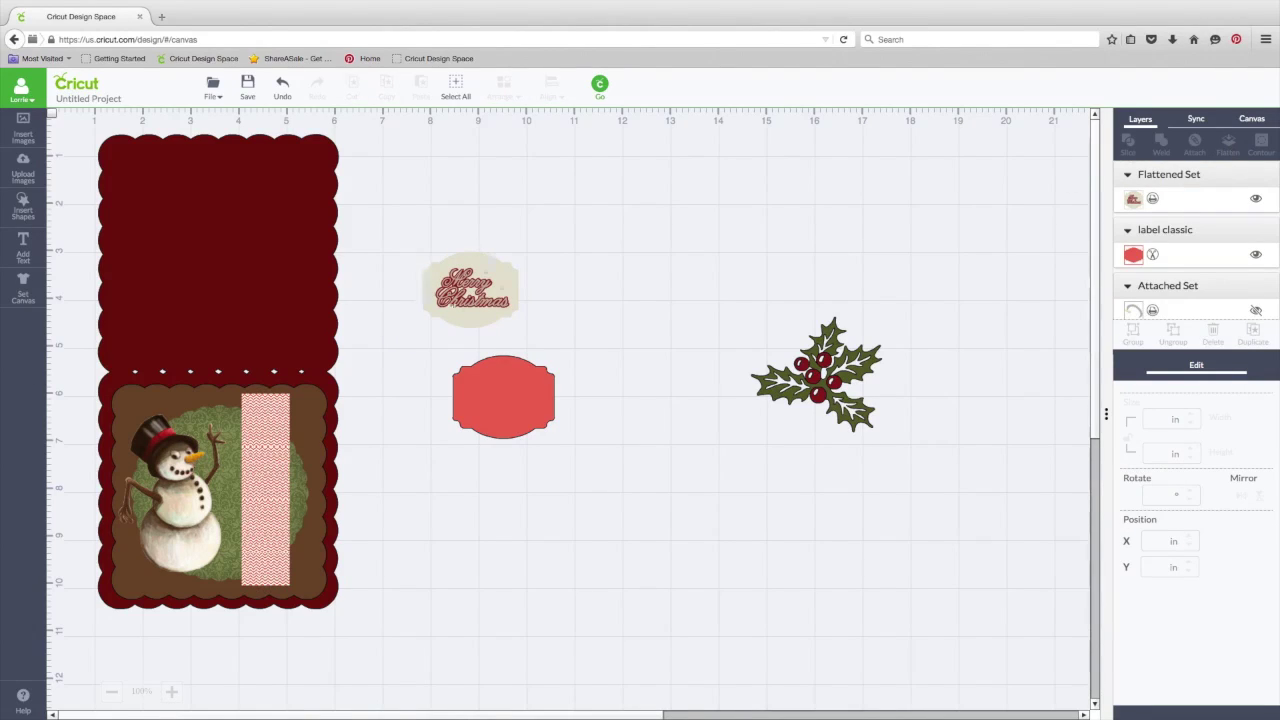
{"action": "mouse_move", "coordinate": [512, 272]}
{"action": "left_mouse_down"}
{"action": "mouse_move", "coordinate": [565, 250]}
{"action": "mouse_move", "coordinate": [512, 271]}
{"action": "mouse_move", "coordinate": [540, 247]}
{"action": "mouse_move", "coordinate": [446, 271]}
{"action": "mouse_move", "coordinate": [396, 352]}
{"action": "mouse_move", "coordinate": [555, 350]}
{"action": "mouse_move", "coordinate": [525, 385]}
{"action": "mouse_move", "coordinate": [501, 388]}
{"action": "mouse_move", "coordinate": [499, 285]}
{"action": "left_mouse_up"}
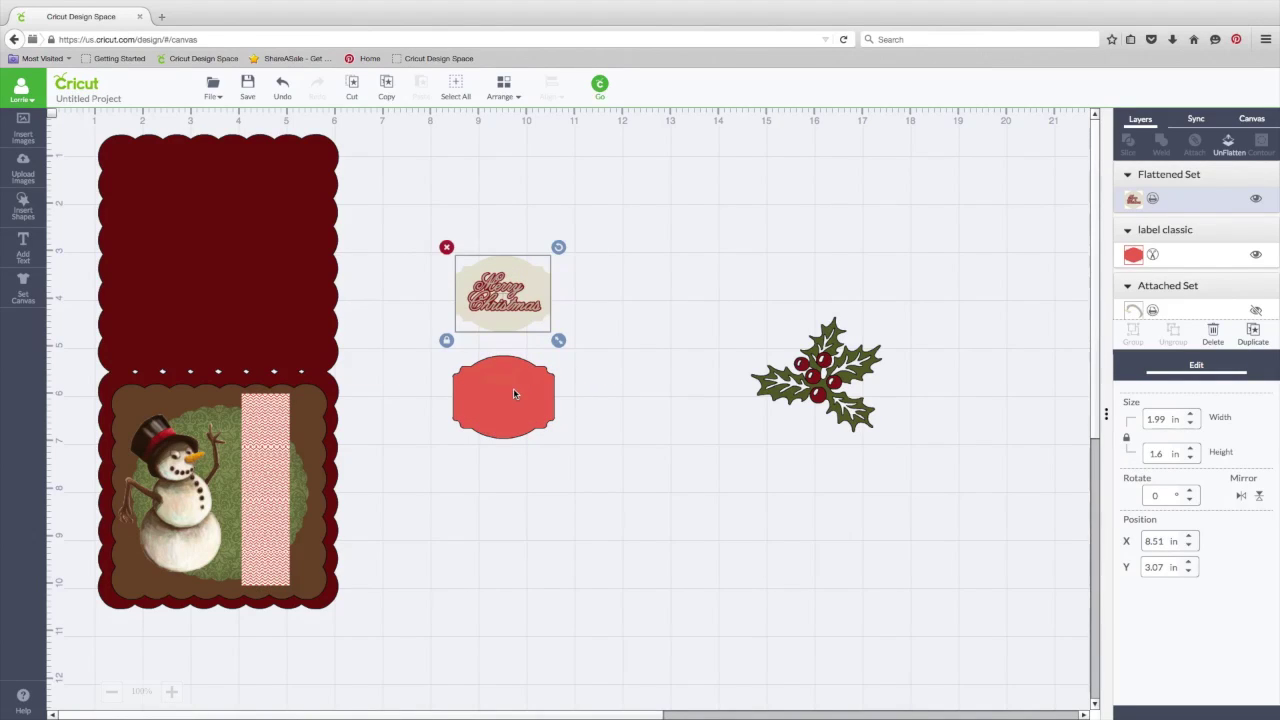
Step: Sync the scalloped card base and the red label to the dark red color of the holly berries
{"action": "left_click", "coordinate": [513, 393]}
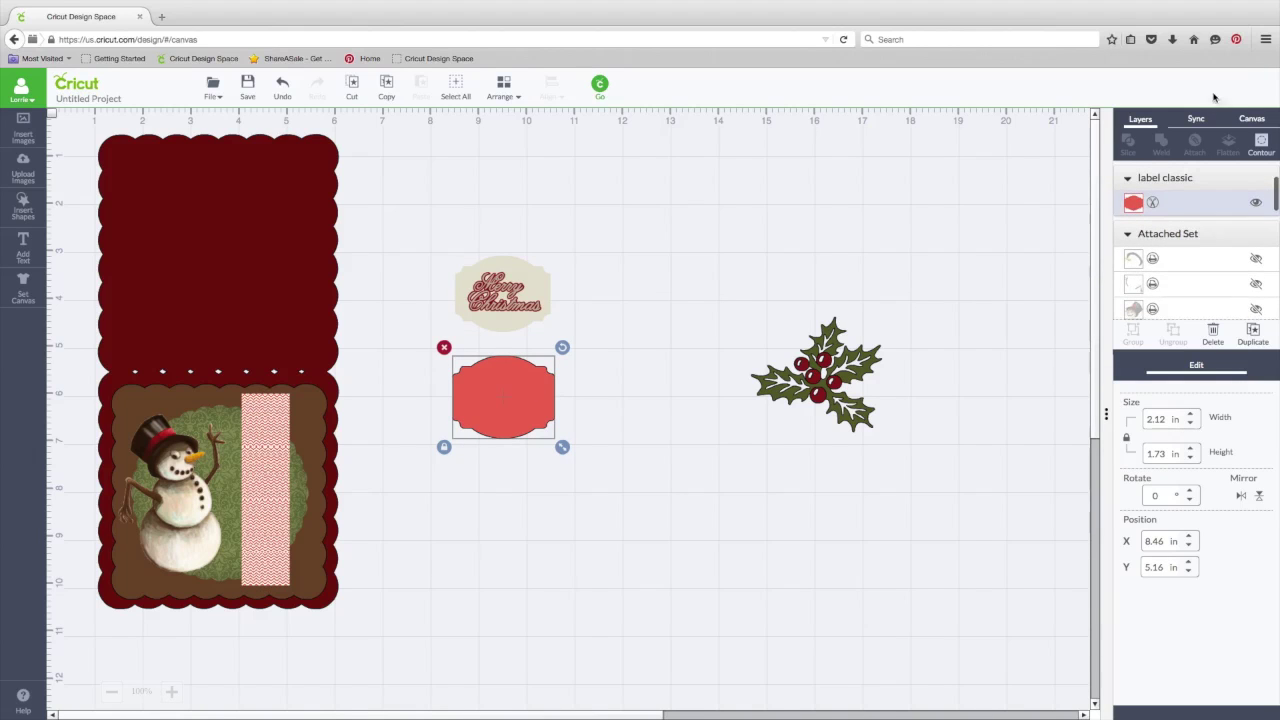
{"action": "left_click", "coordinate": [1197, 119]}
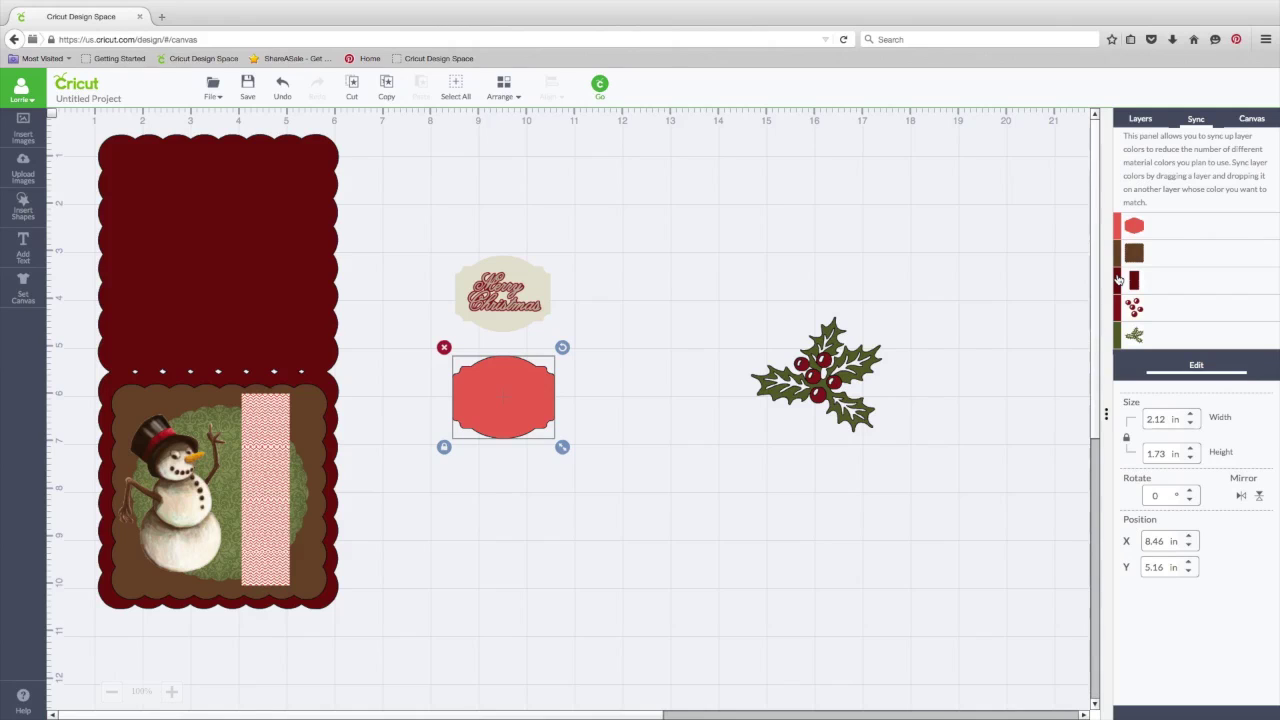
{"action": "left_click_drag", "start_coordinate": [1118, 279], "coordinate": [1120, 316]}
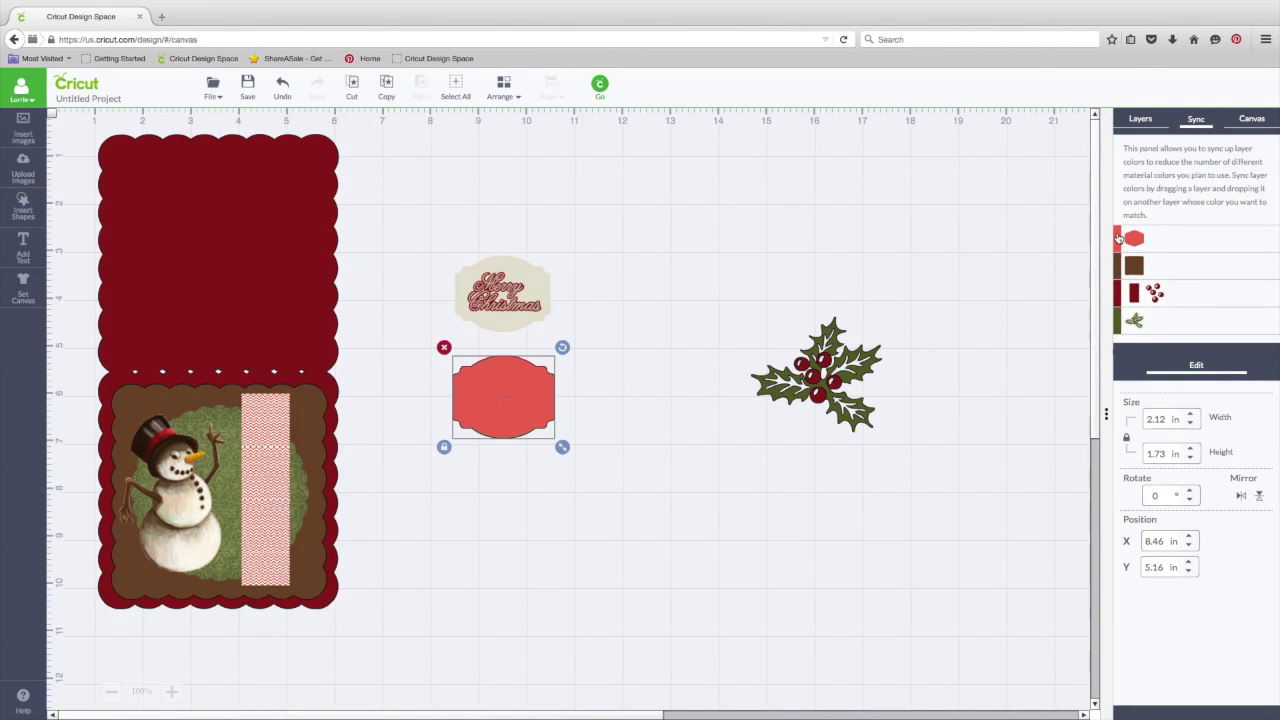
{"action": "left_click_drag", "start_coordinate": [1119, 238], "coordinate": [1117, 292]}
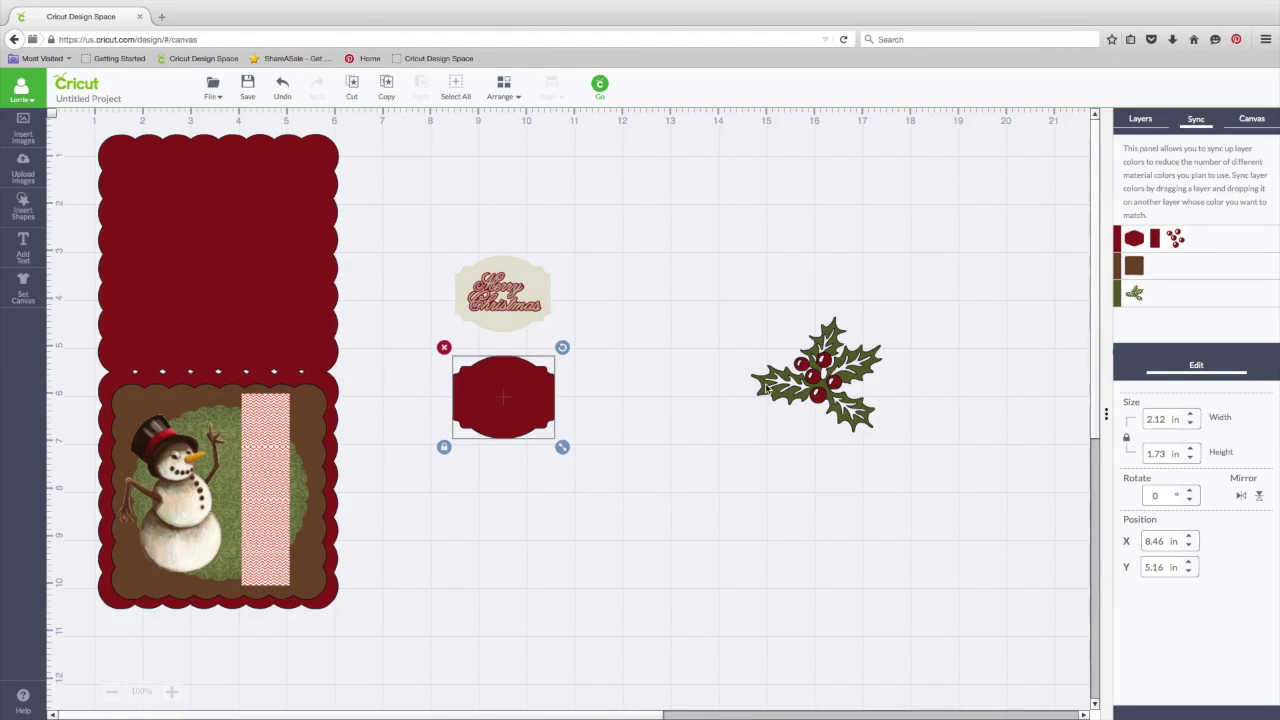
Step: Group the cream Merry Christmas piece on top of the red label and place the label over the patterned strip on the card front
{"action": "left_click_drag", "start_coordinate": [544, 312], "coordinate": [544, 410]}
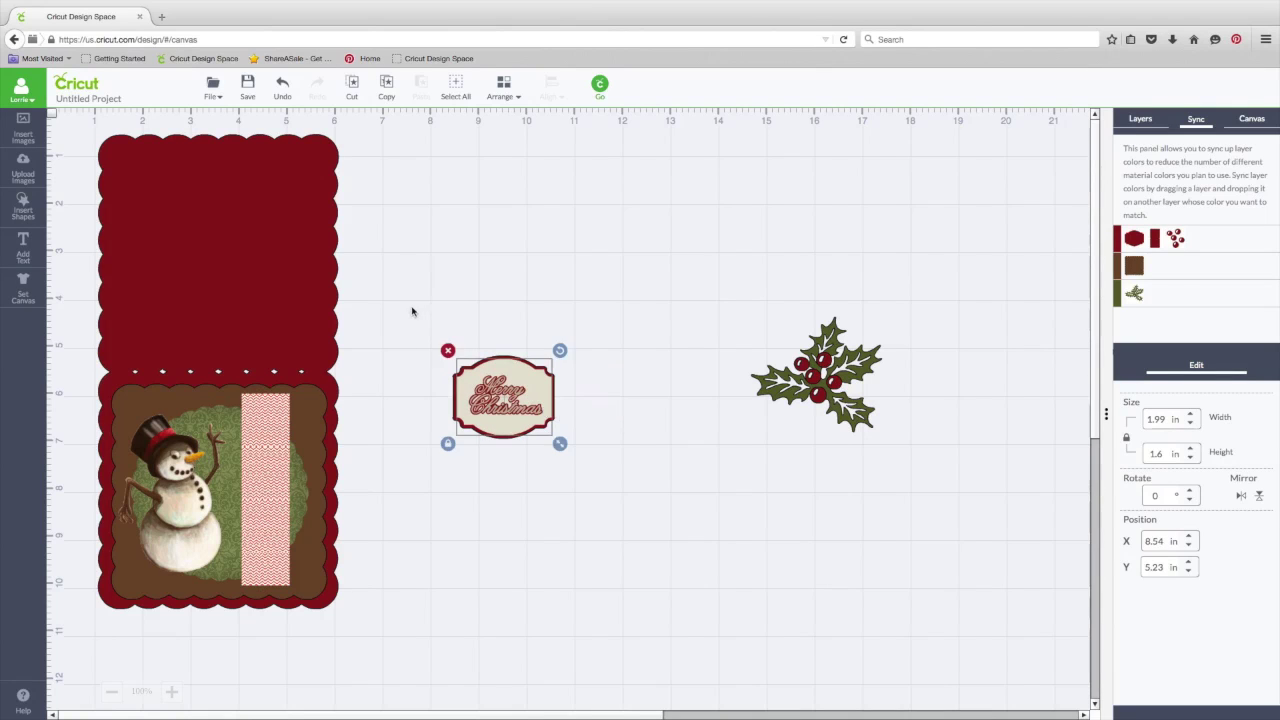
{"action": "left_click_drag", "start_coordinate": [414, 309], "coordinate": [614, 489]}
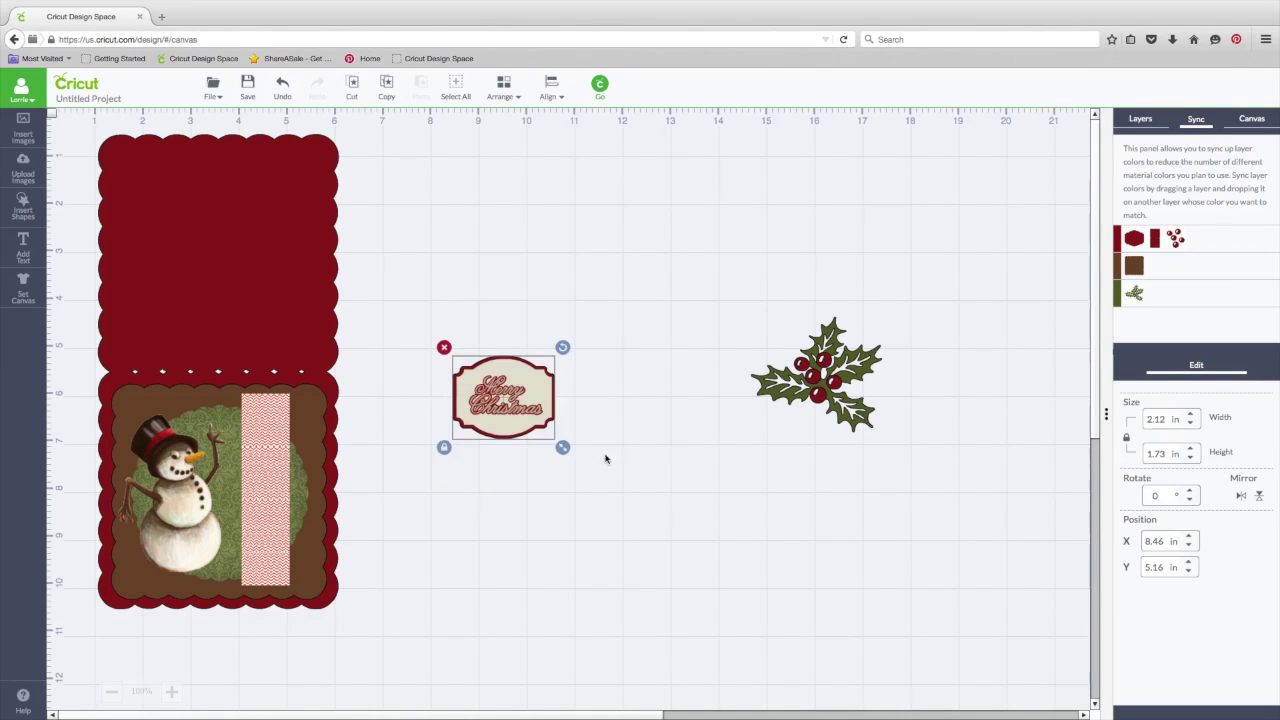
{"action": "right_click", "coordinate": [528, 378]}
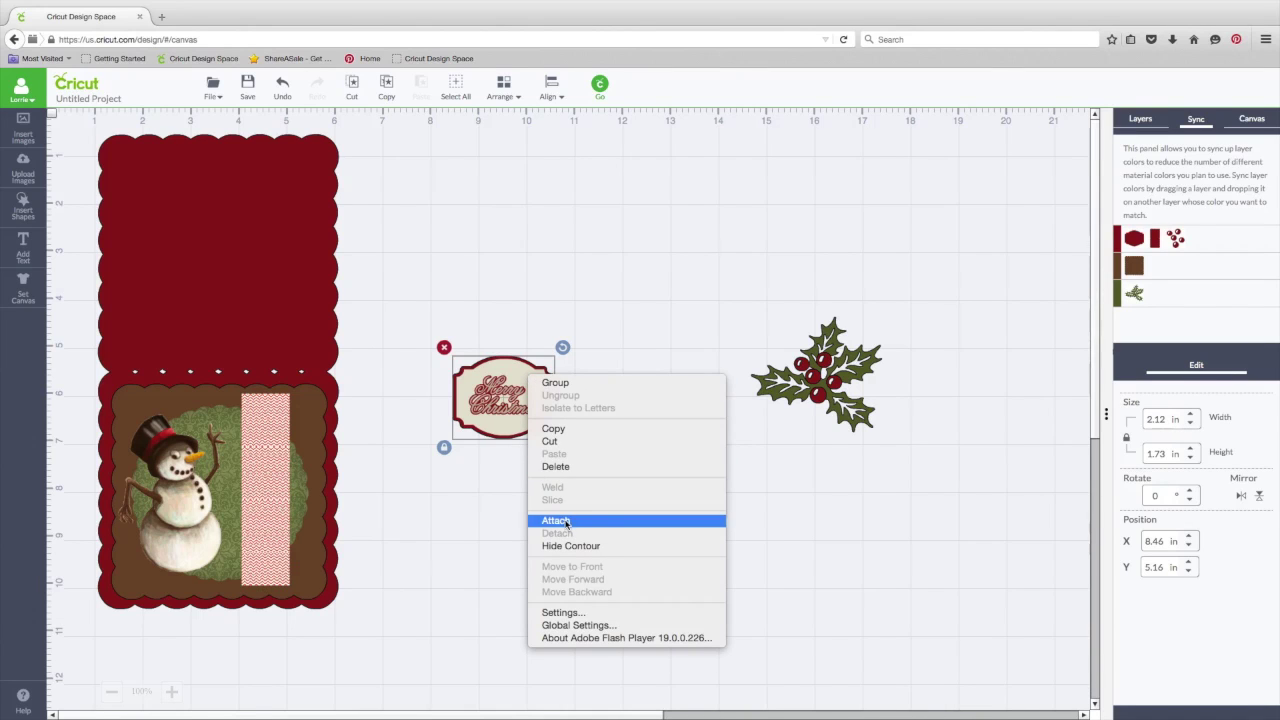
{"action": "left_click", "coordinate": [556, 386]}
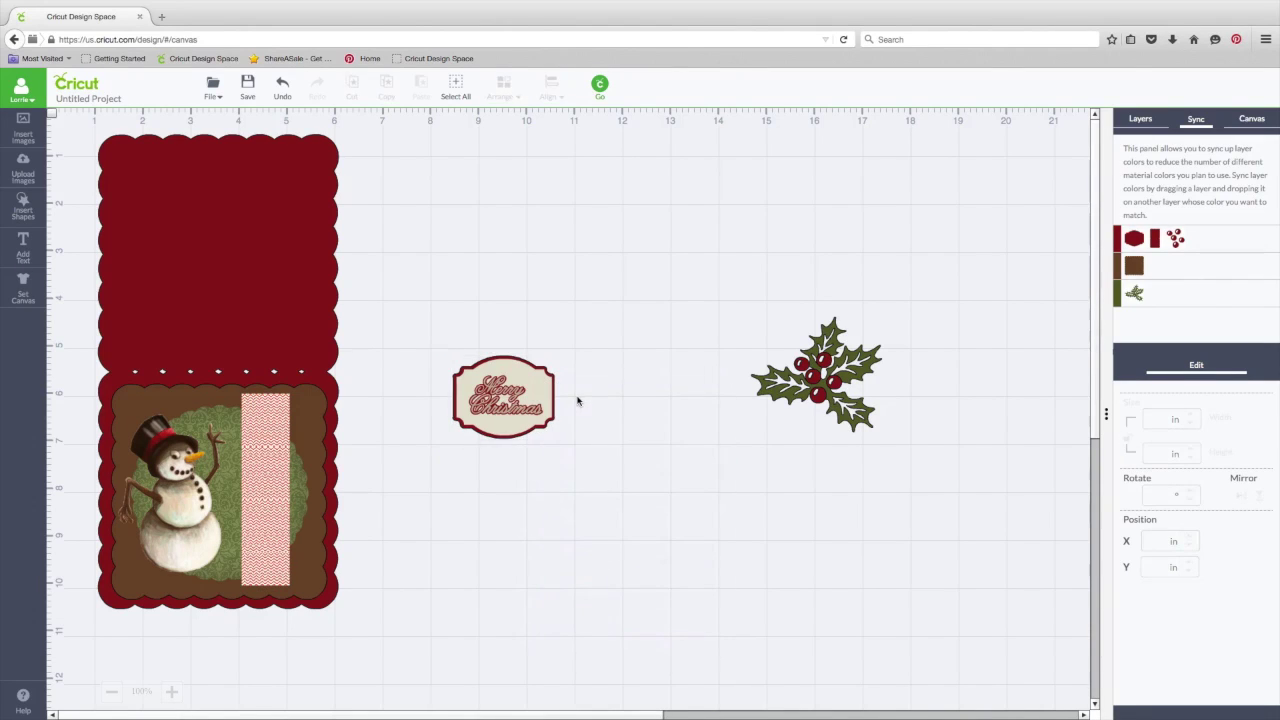
{"action": "left_click_drag", "start_coordinate": [534, 404], "coordinate": [225, 516]}
{"action": "left_click", "coordinate": [691, 451]}
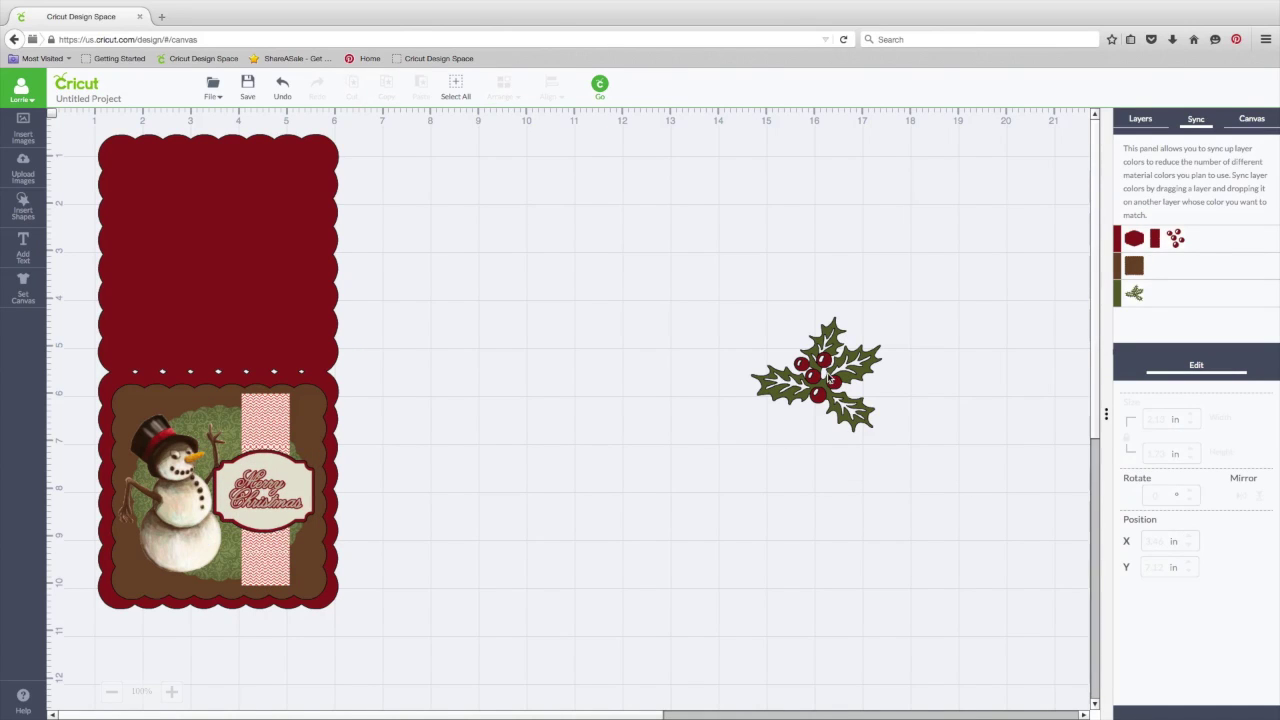
Step: Bring the holly to the front, shrink it to about 0.74 × 0.65 in, rotate it about 22.88° and place it on the label's upper right corner
{"action": "left_click", "coordinate": [833, 380]}
{"action": "left_click_drag", "start_coordinate": [889, 438], "coordinate": [424, 440]}
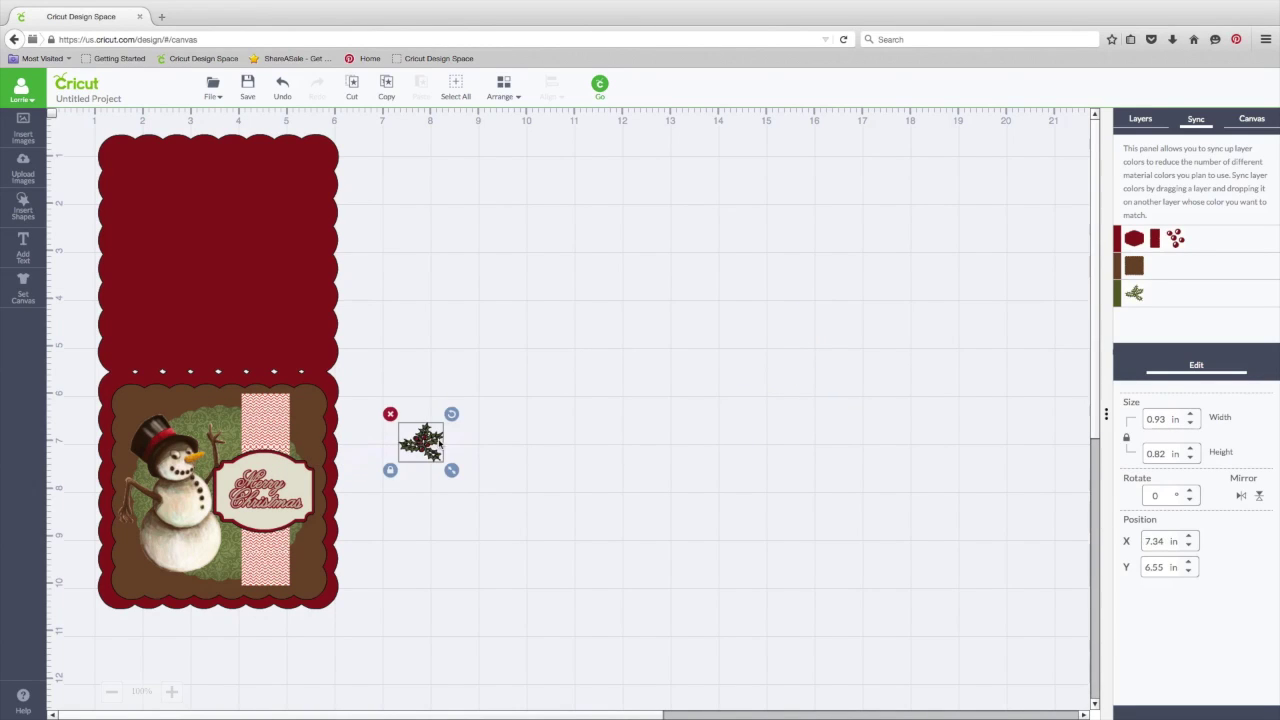
{"action": "right_click", "coordinate": [427, 441]}
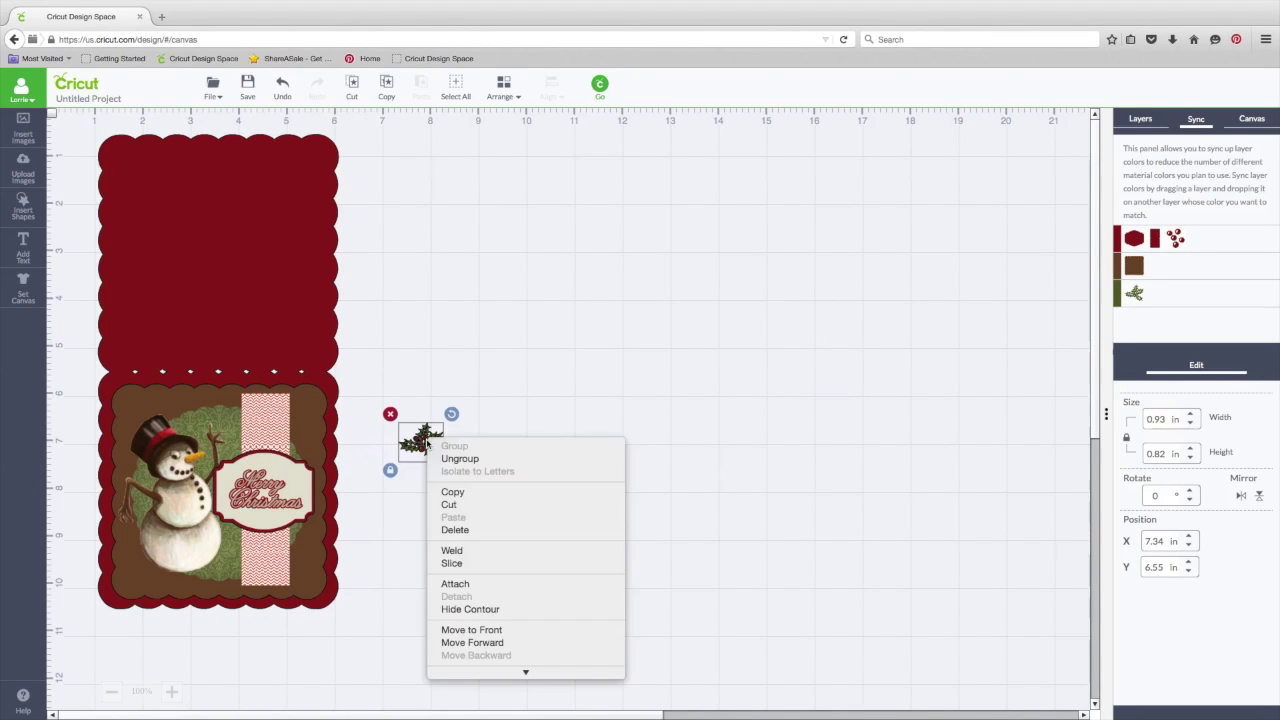
{"action": "left_click", "coordinate": [477, 630]}
{"action": "left_click_drag", "start_coordinate": [430, 450], "coordinate": [317, 491]}
{"action": "left_click_drag", "start_coordinate": [318, 437], "coordinate": [302, 487]}
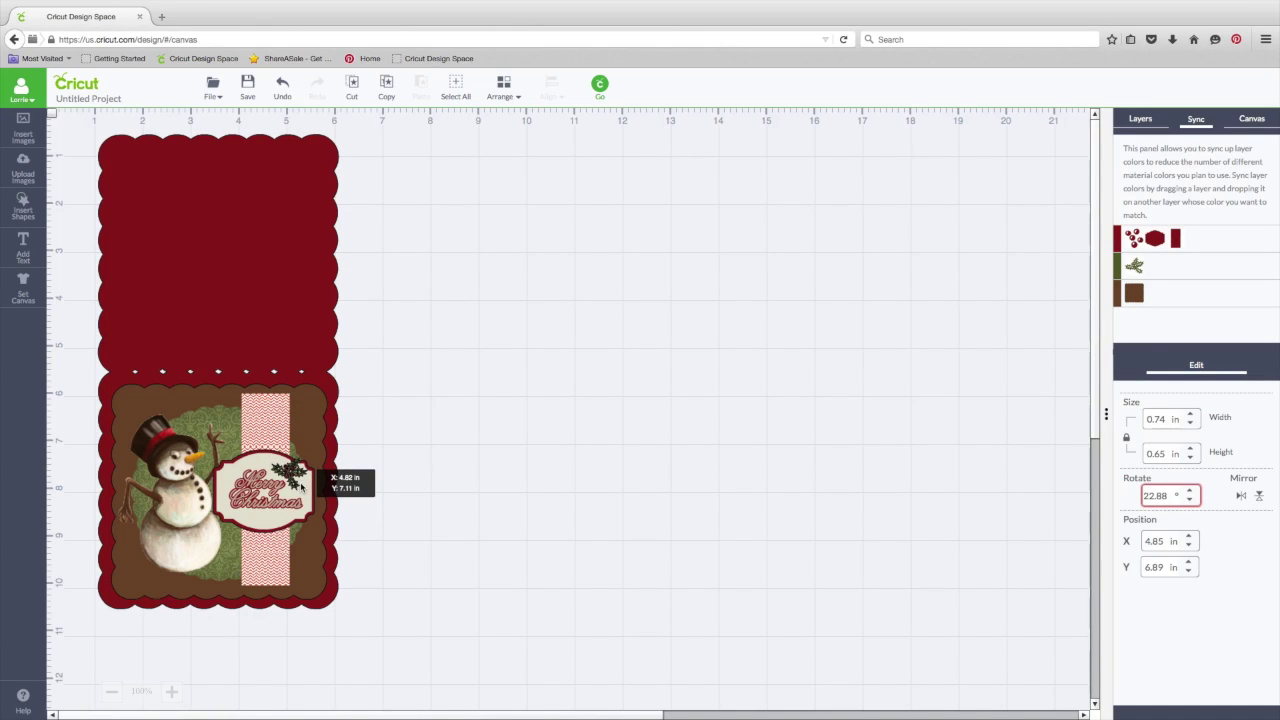
{"action": "left_click", "coordinate": [473, 470]}
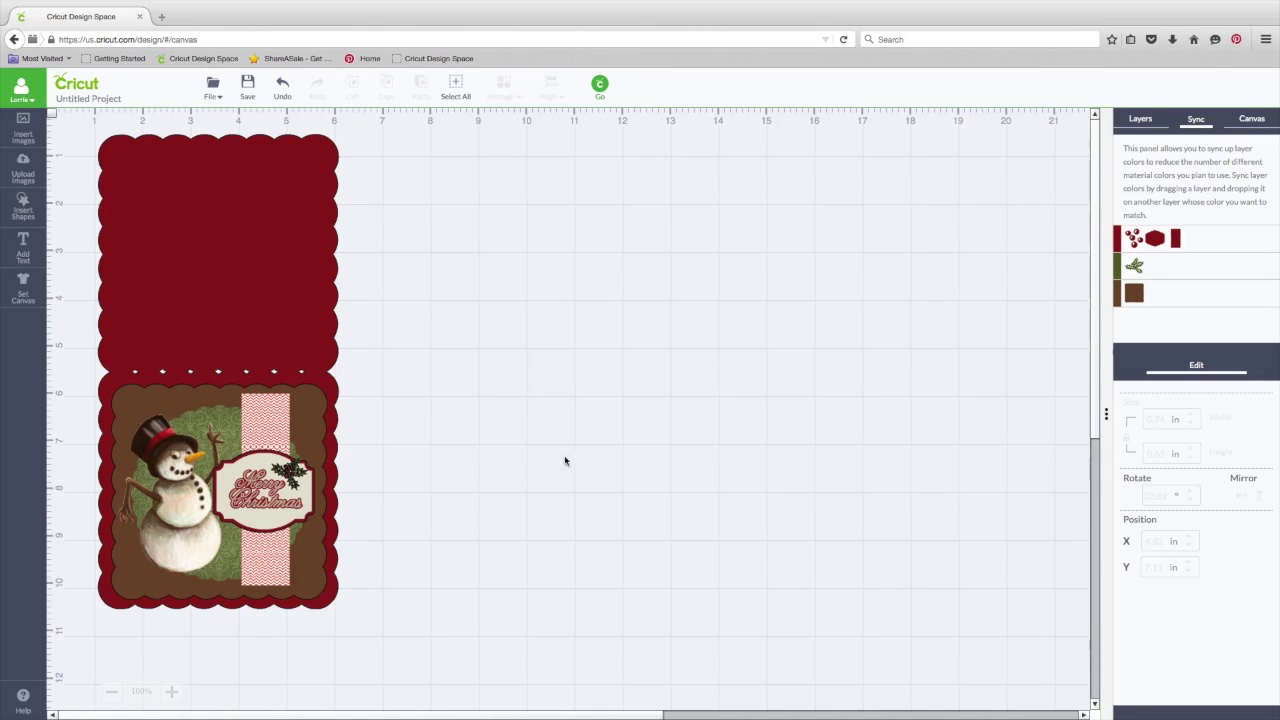
Step: Send the finished card to the mat preview and review the print mat and the green, brown and dark red cut mats
{"action": "left_click", "coordinate": [1138, 119]}
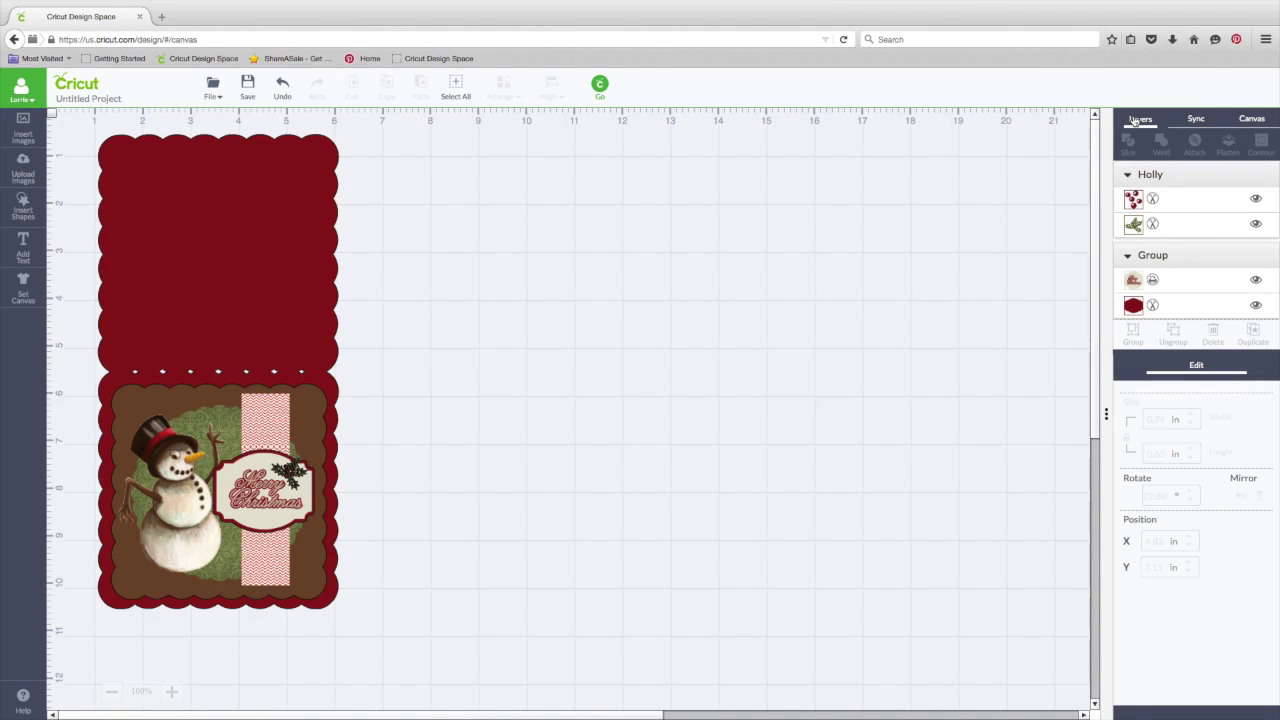
{"action": "left_click", "coordinate": [599, 86]}
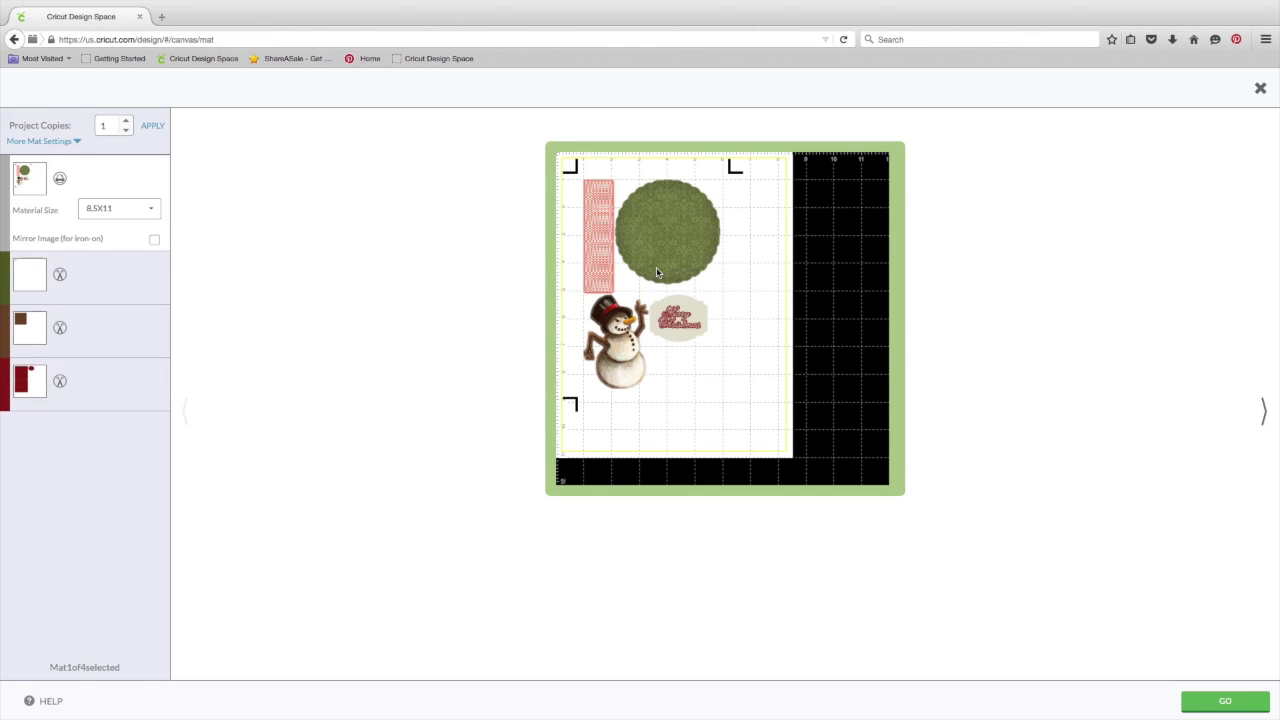
{"action": "left_click", "coordinate": [118, 278]}
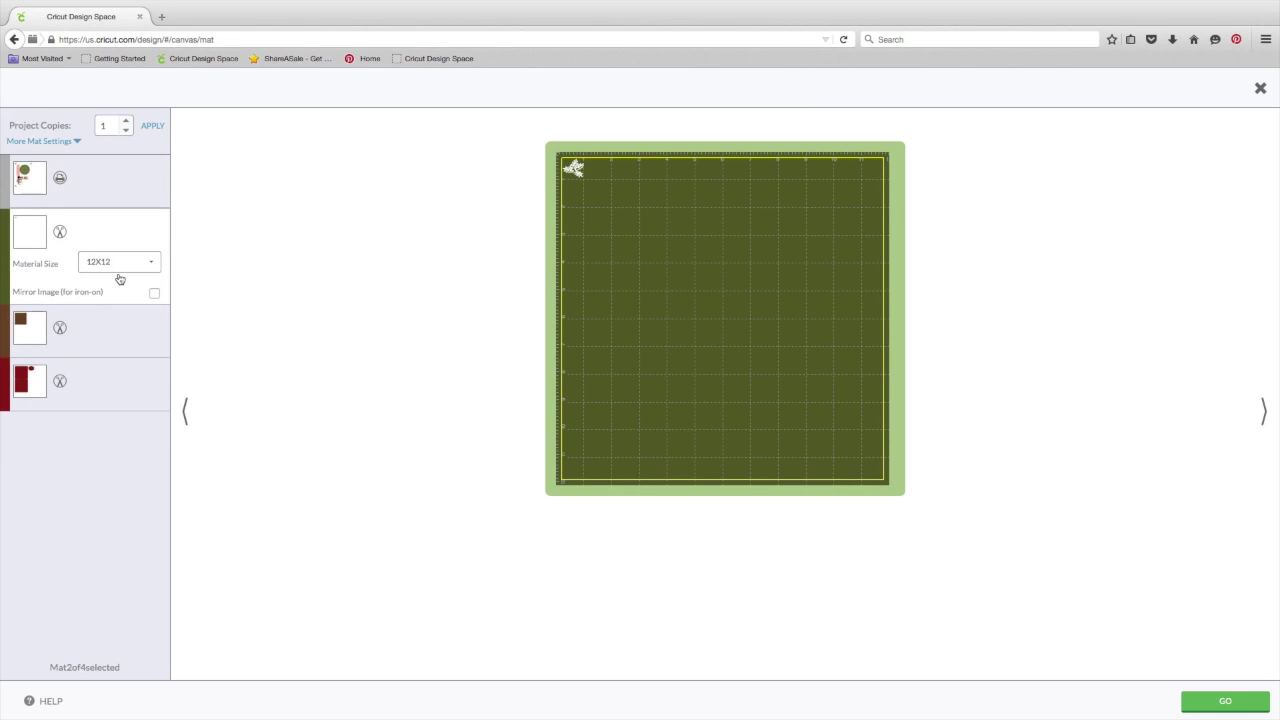
{"action": "left_click", "coordinate": [106, 332]}
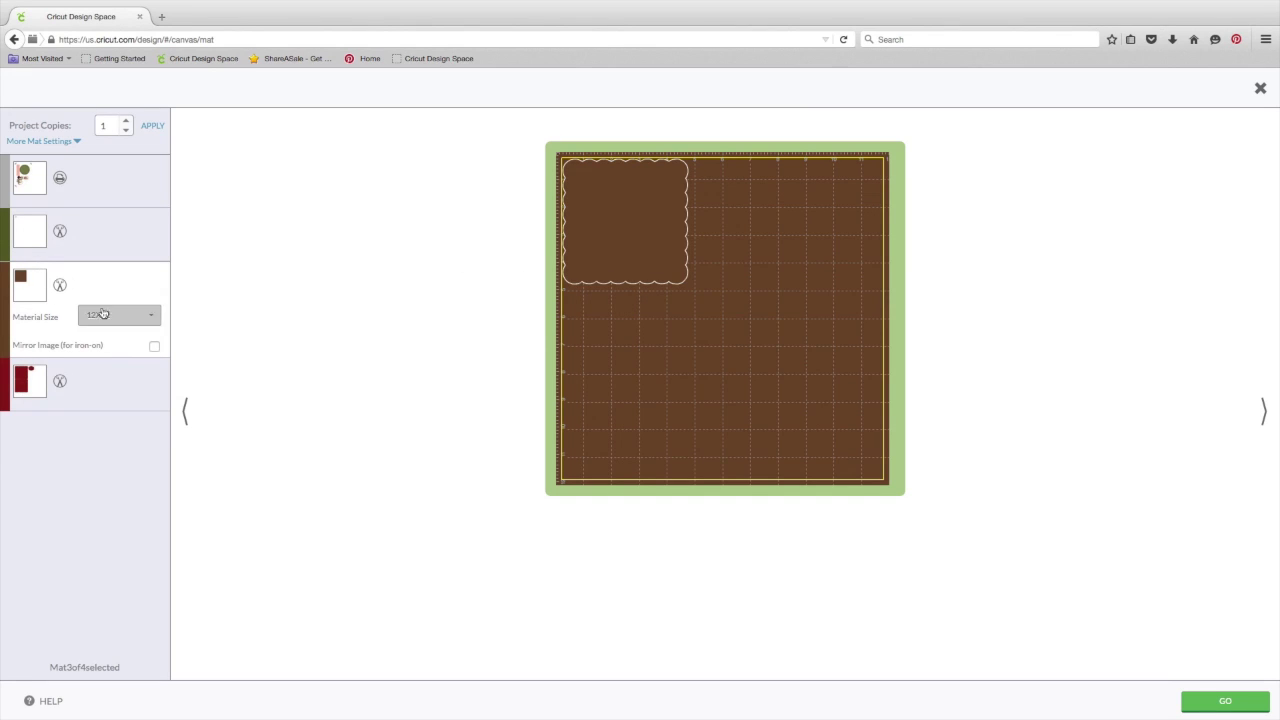
{"action": "left_click", "coordinate": [86, 395]}
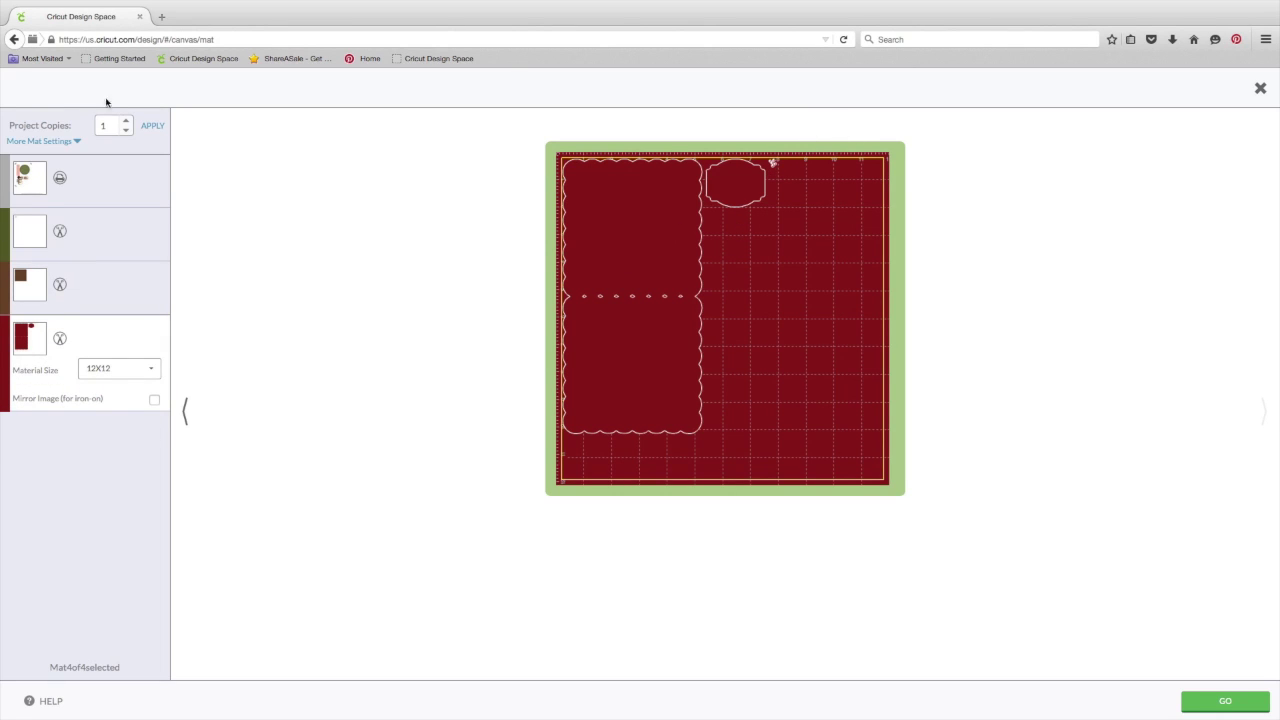
{"action": "left_click", "coordinate": [102, 183]}
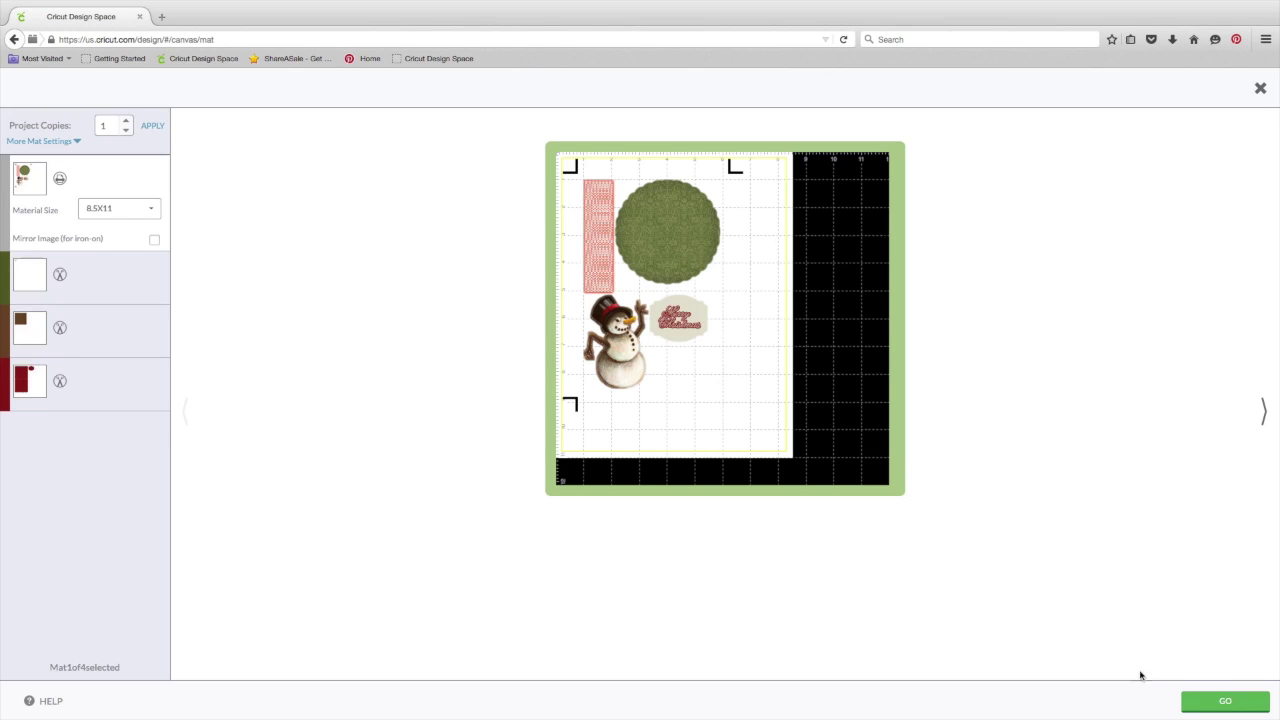
Step: Proceed with the 8.5 × 11 print mat and select ExploreAir : 237E (Bluetooth) as the cutting machine
{"action": "left_click", "coordinate": [1222, 702]}
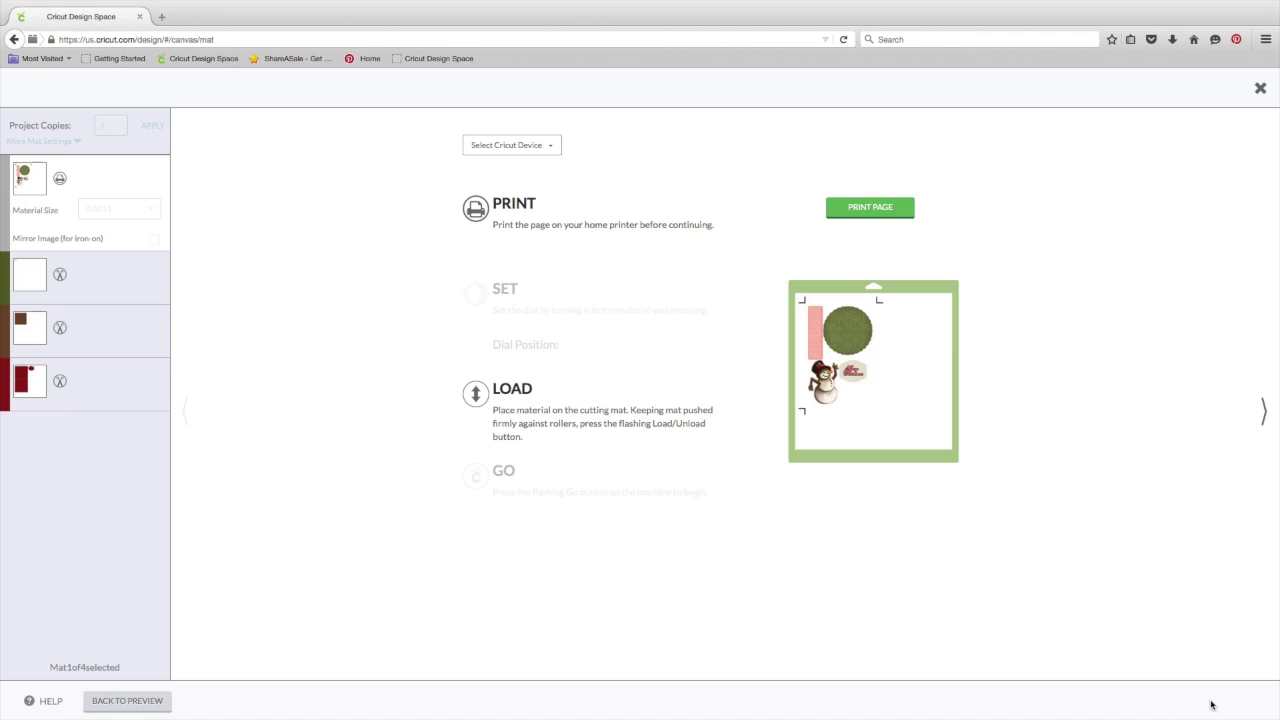
{"action": "left_click", "coordinate": [549, 146]}
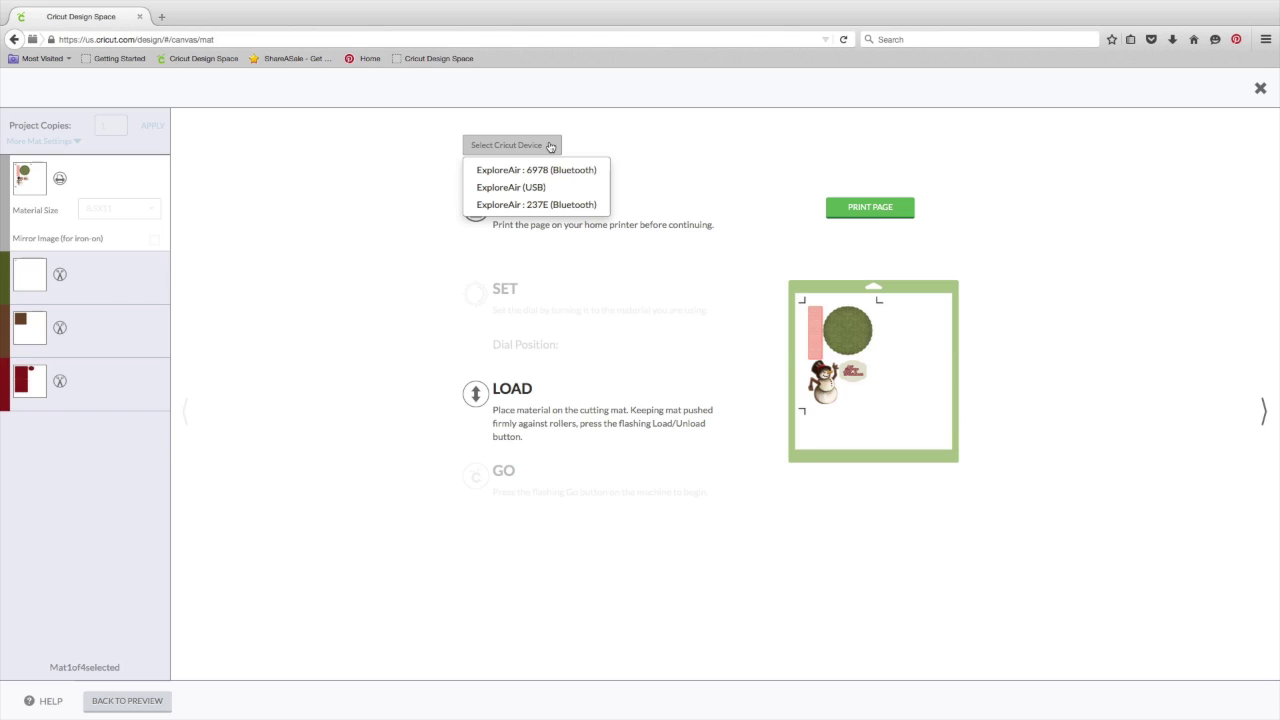
{"action": "left_click", "coordinate": [546, 204]}
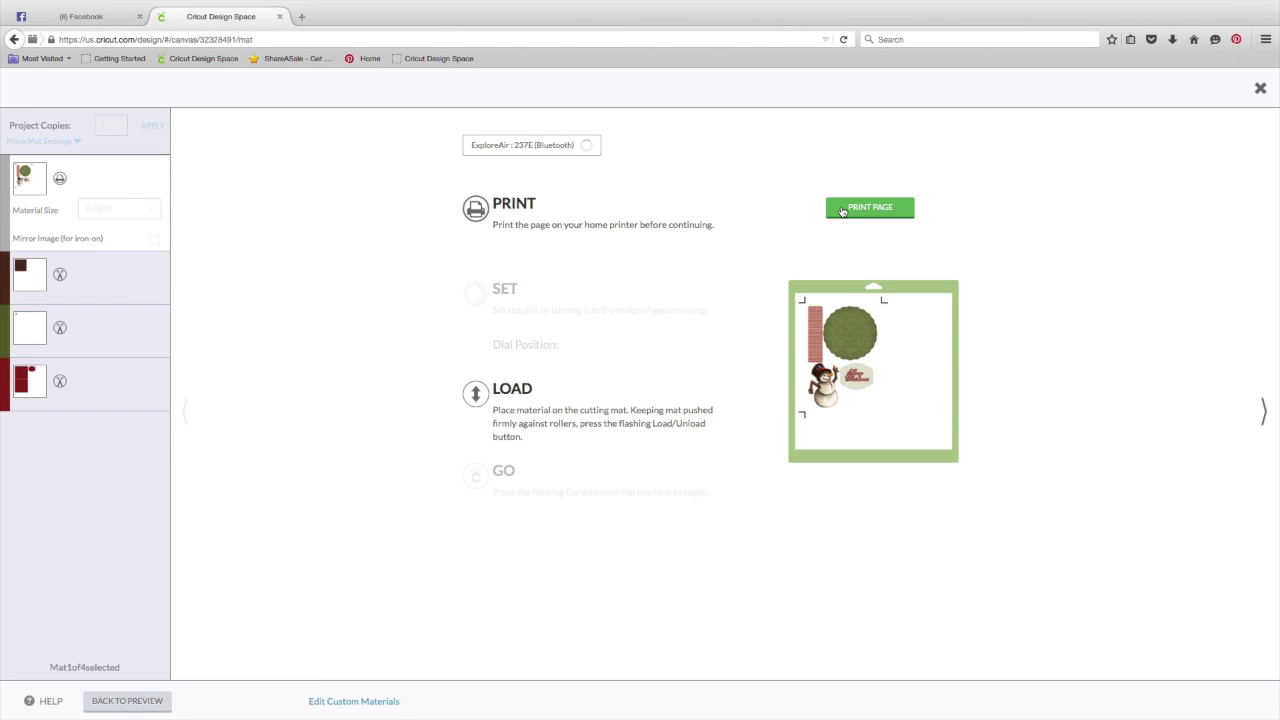
Step: Start printing the page and format the page setup for the Officejet Pro 8600
{"action": "left_click", "coordinate": [842, 210]}
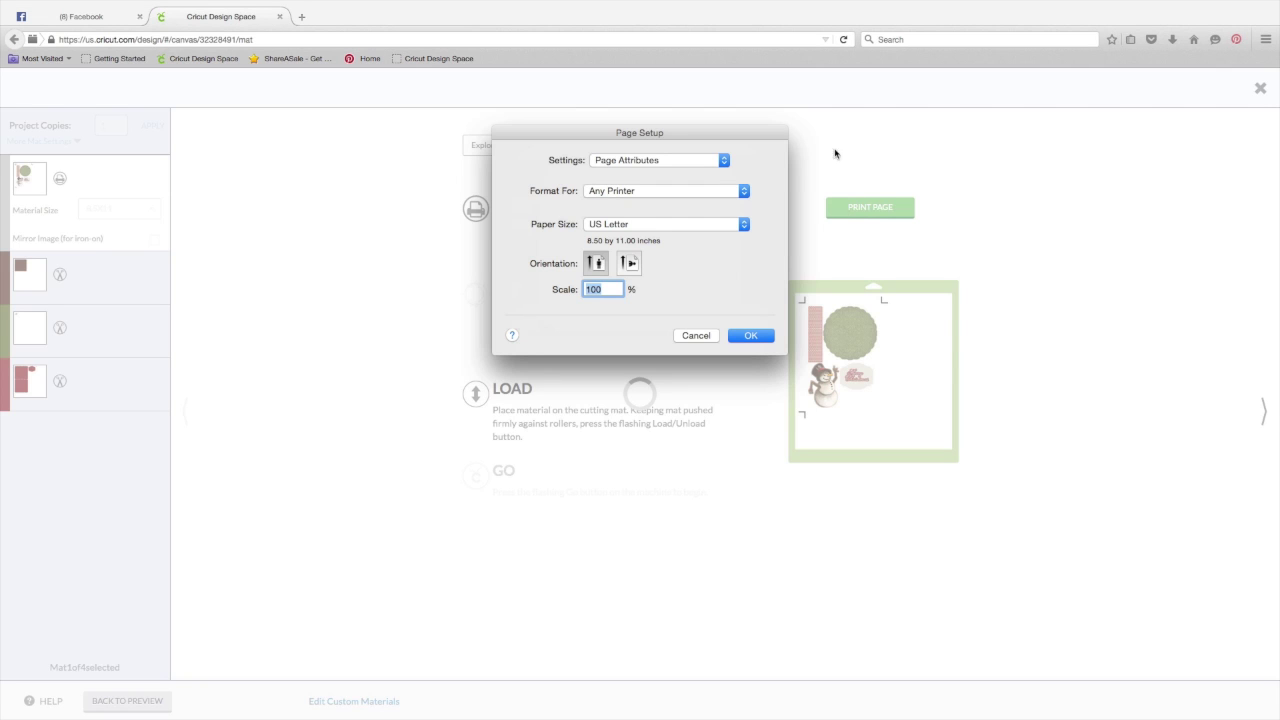
{"action": "left_click", "coordinate": [724, 161]}
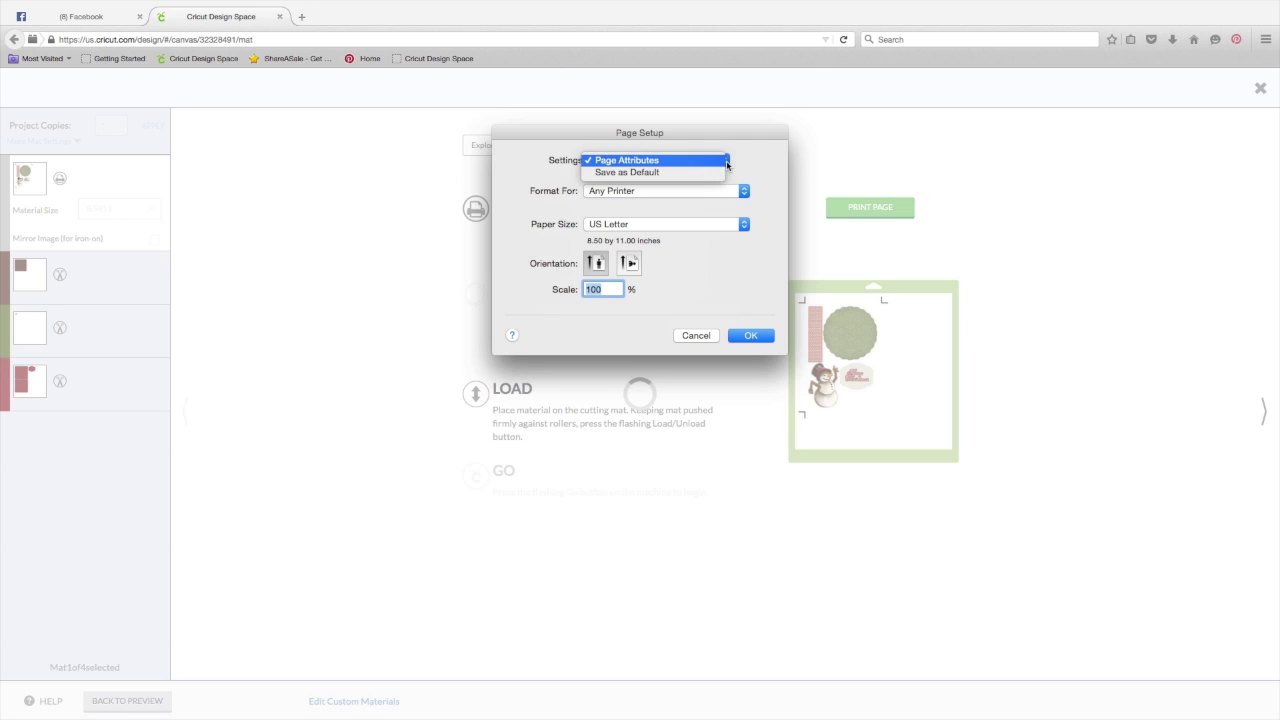
{"action": "left_click", "coordinate": [726, 162]}
{"action": "left_click", "coordinate": [746, 197]}
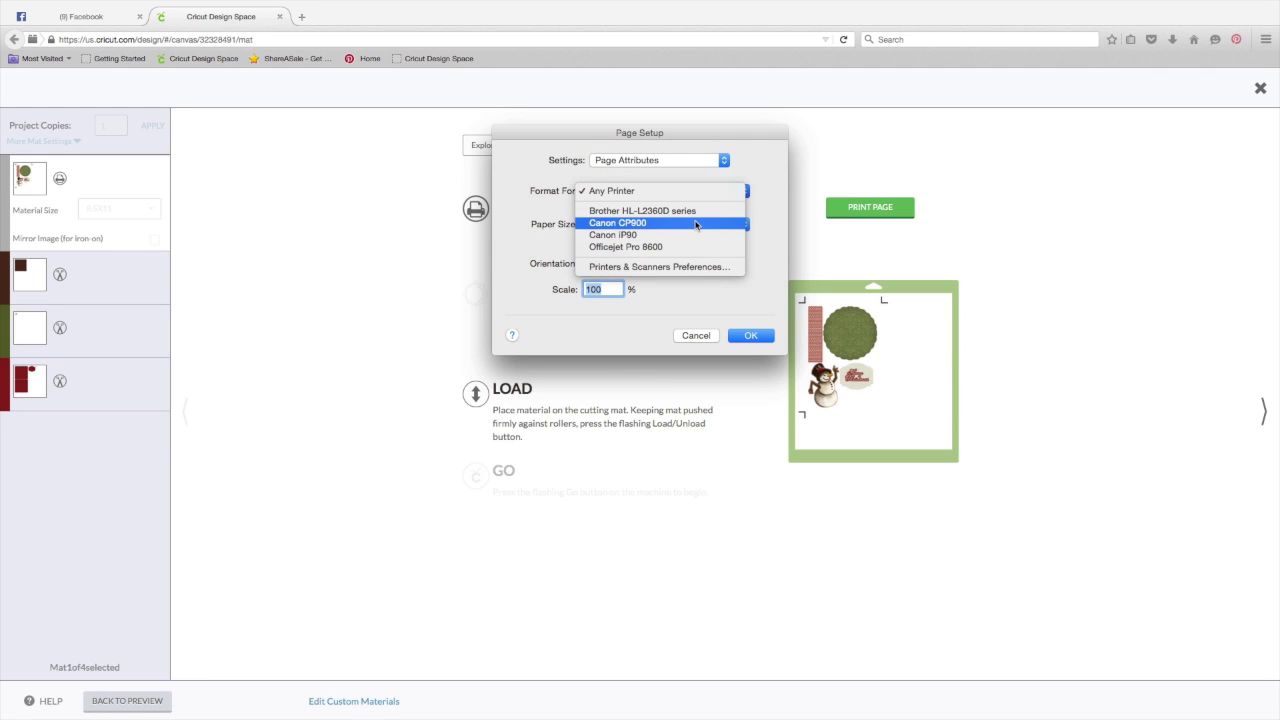
{"action": "left_click", "coordinate": [682, 247]}
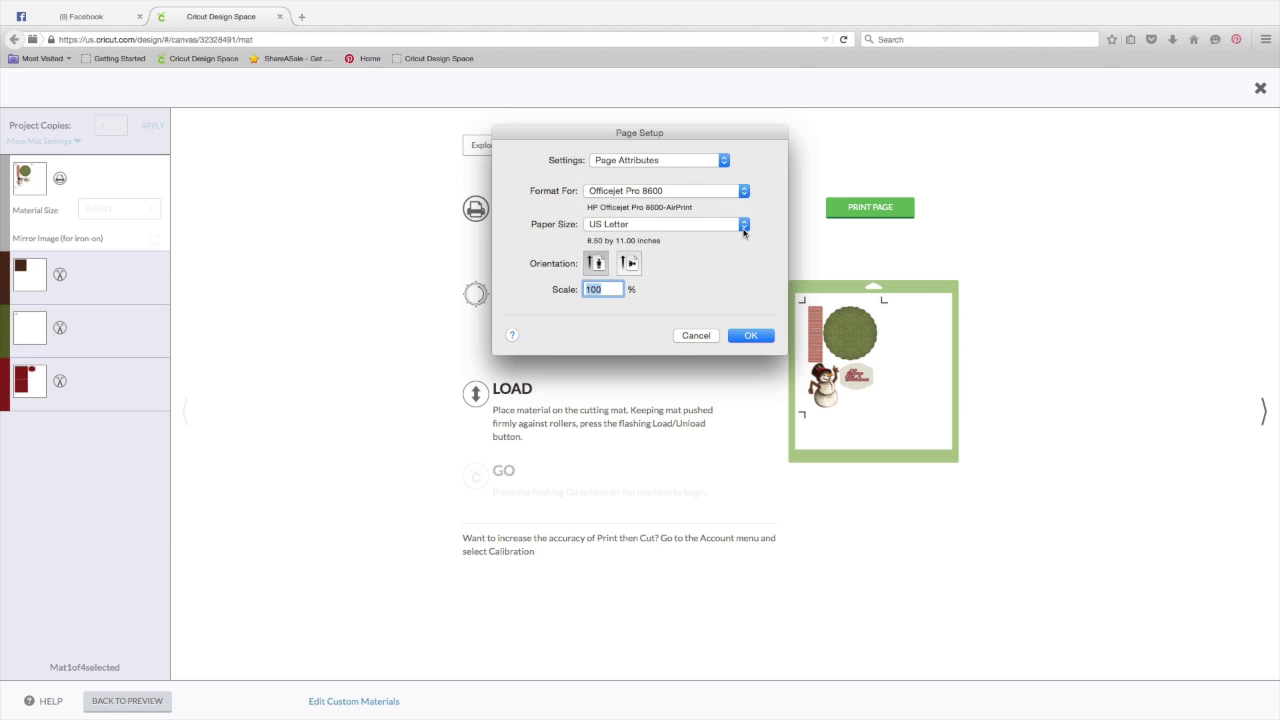
{"action": "left_click", "coordinate": [748, 336]}
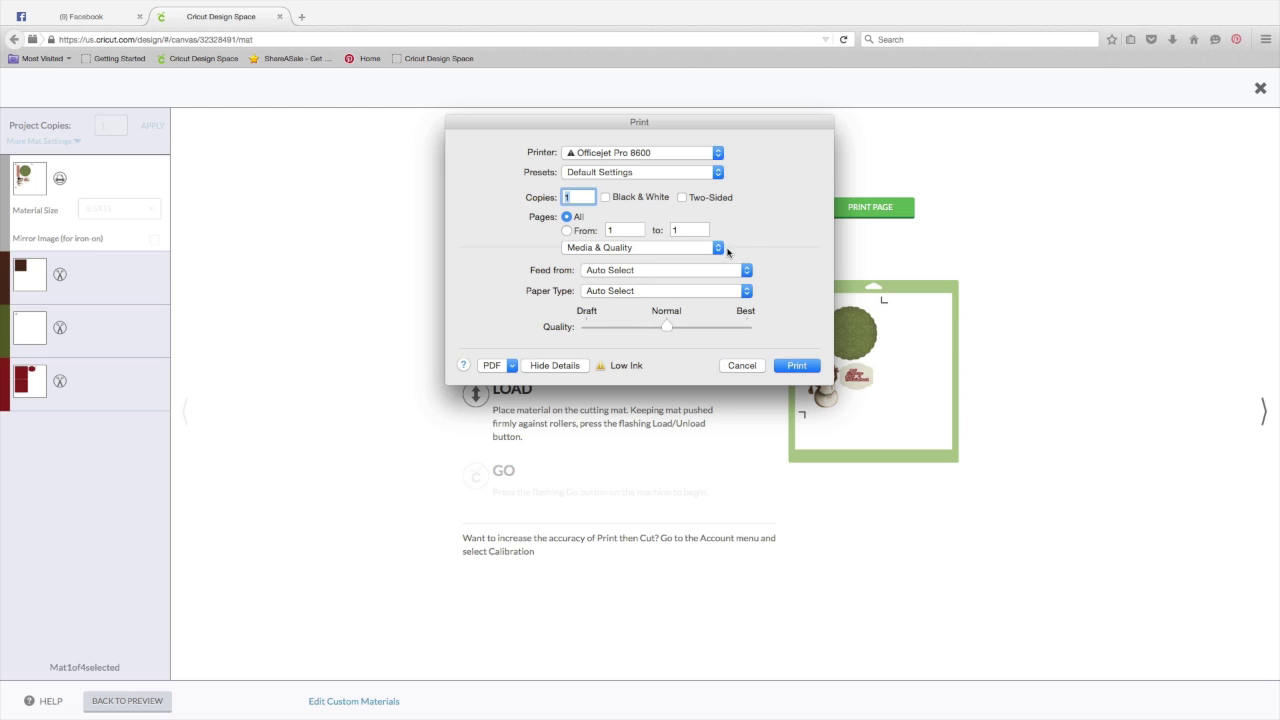
Step: Print the page at Best quality with Brochure Matte Paper as the paper type
{"action": "left_click", "coordinate": [747, 325]}
{"action": "left_click", "coordinate": [746, 293]}
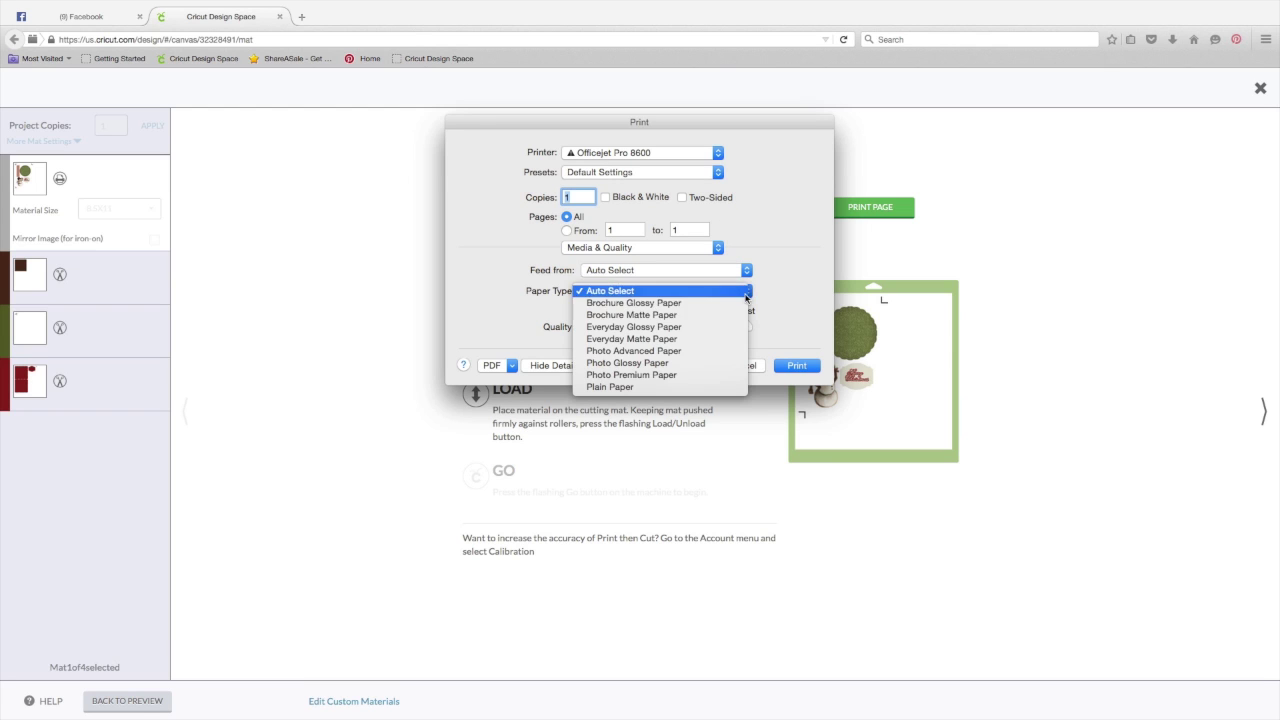
{"action": "left_click", "coordinate": [718, 315]}
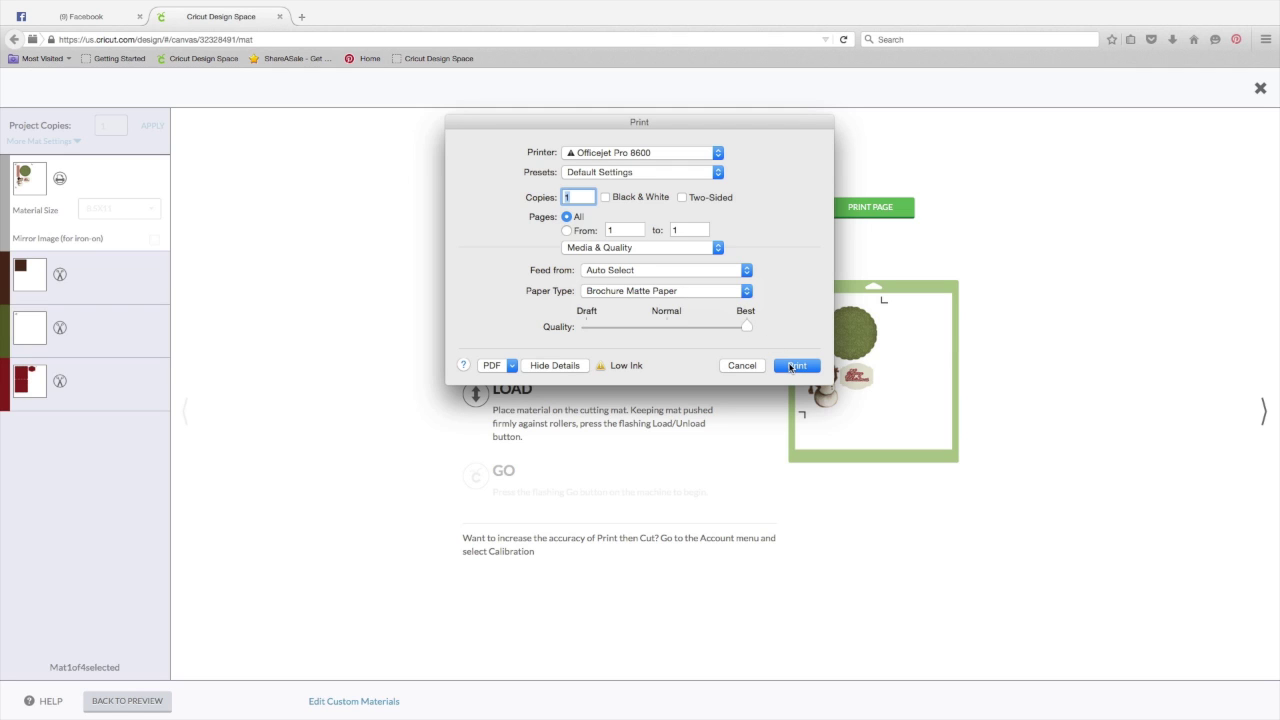
{"action": "left_click", "coordinate": [793, 366]}
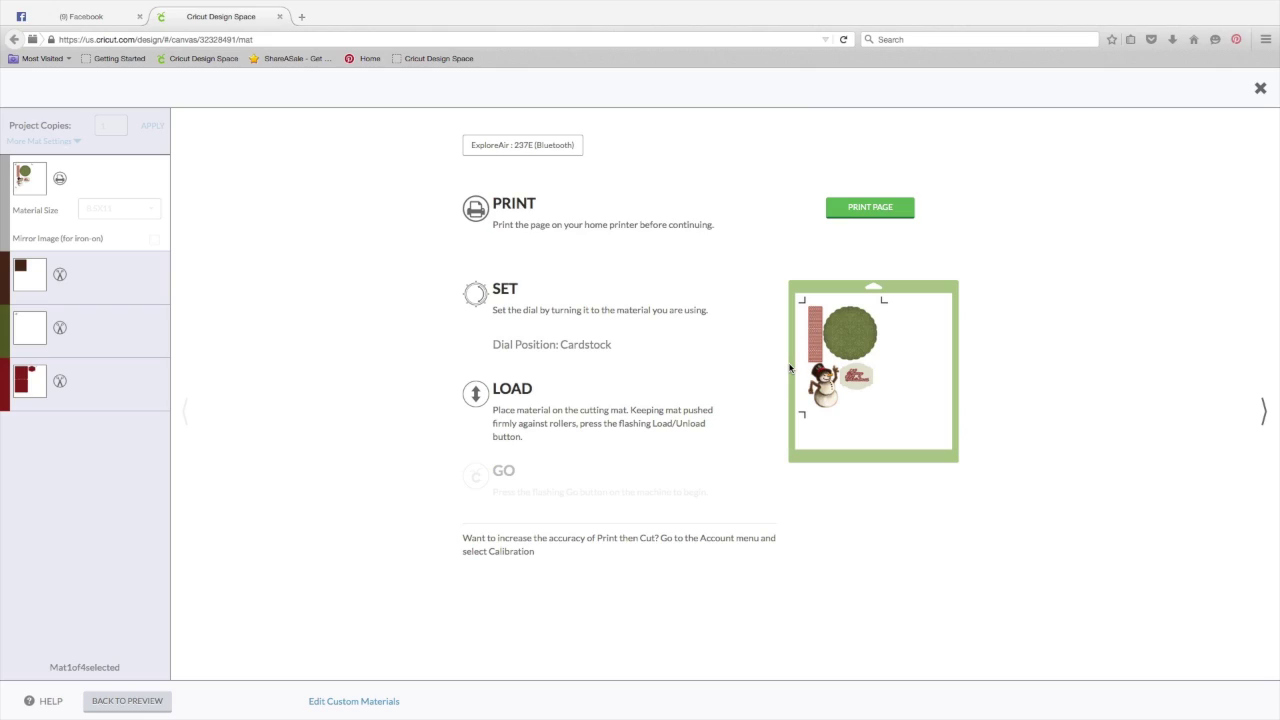